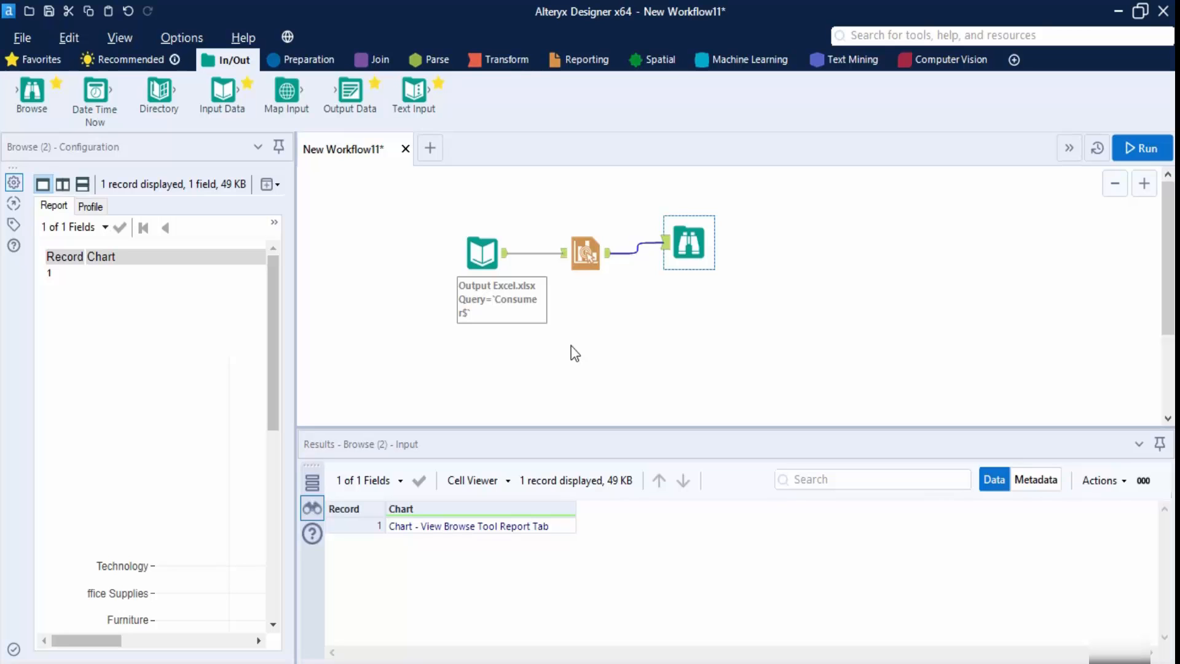
# - Inspect the Category, Sub-Category and Sales columns of the input data, then select the Interactive Chart tool
pyautogui.click(505, 261)
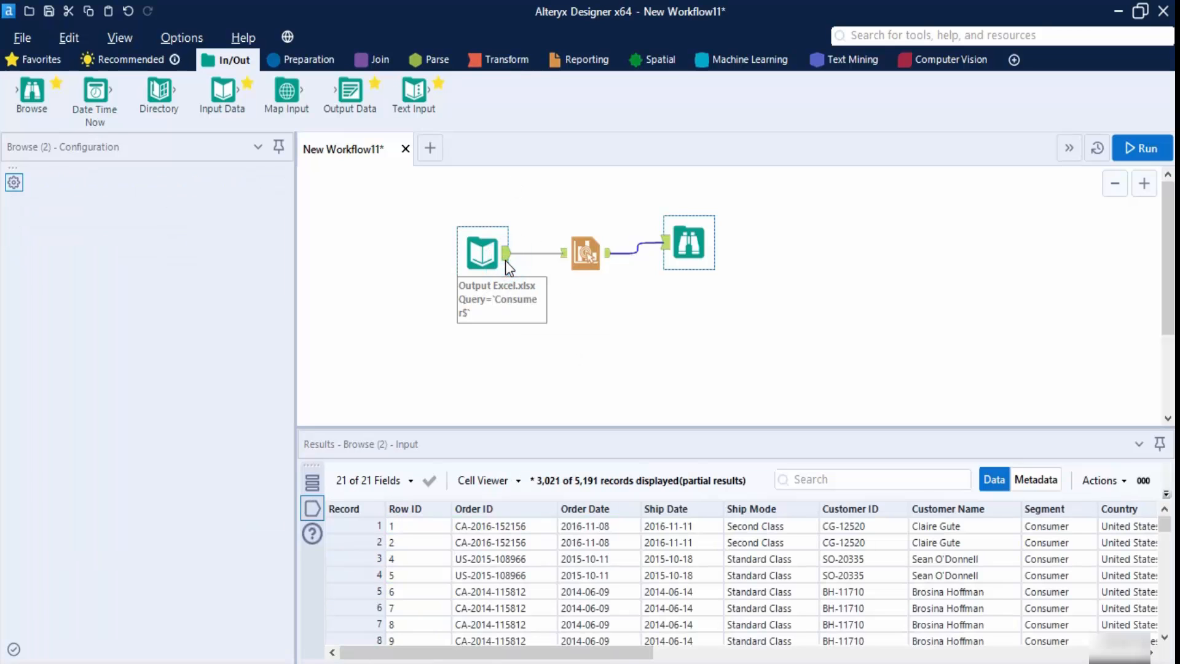
pyautogui.moveTo(622, 651); pyautogui.dragTo(1027, 653)
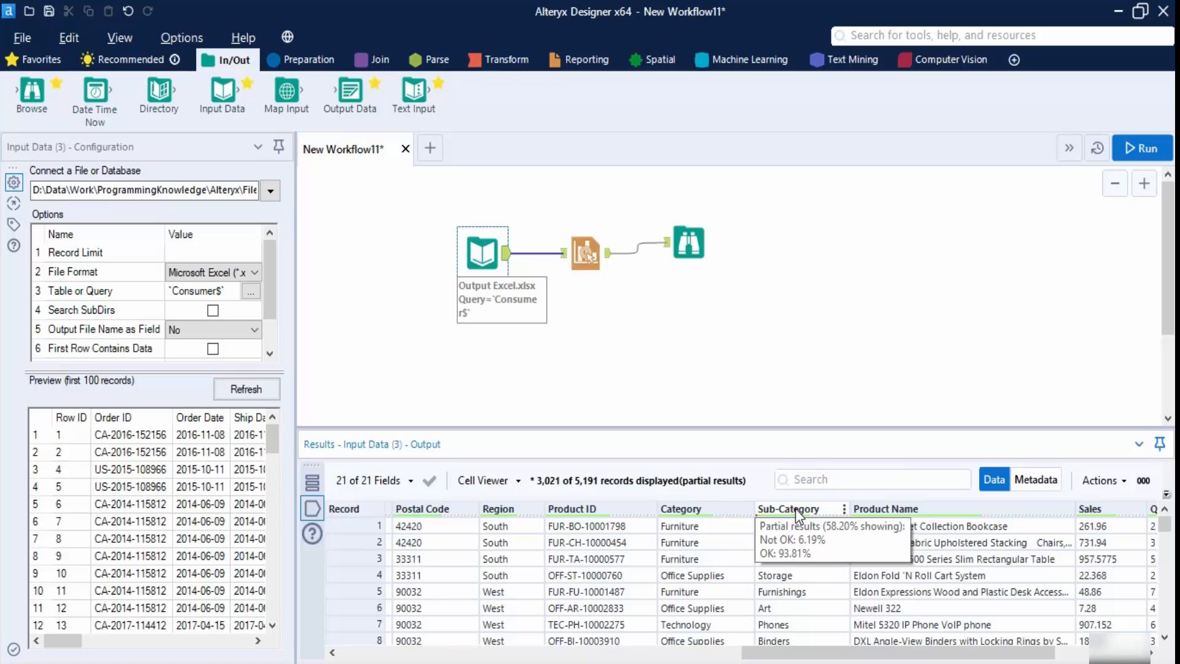
pyautogui.click(583, 255)
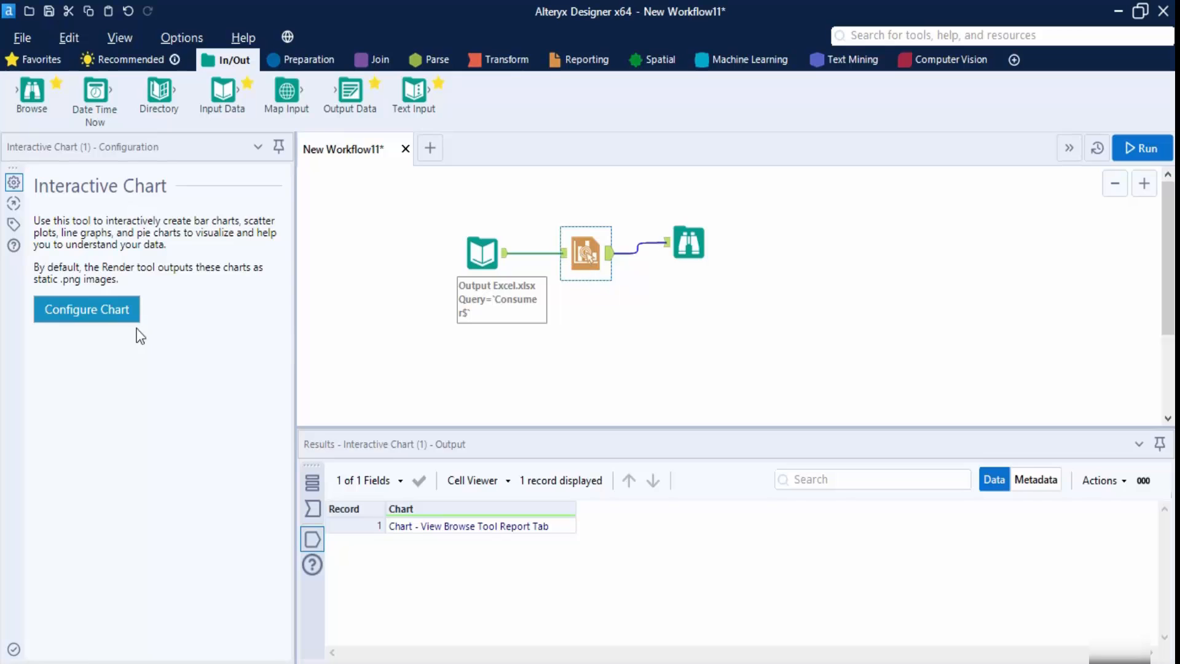
# - In the chart editor, enable Batched Charts grouped by Category, giving three pages starting with Furniture
pyautogui.click(98, 310)
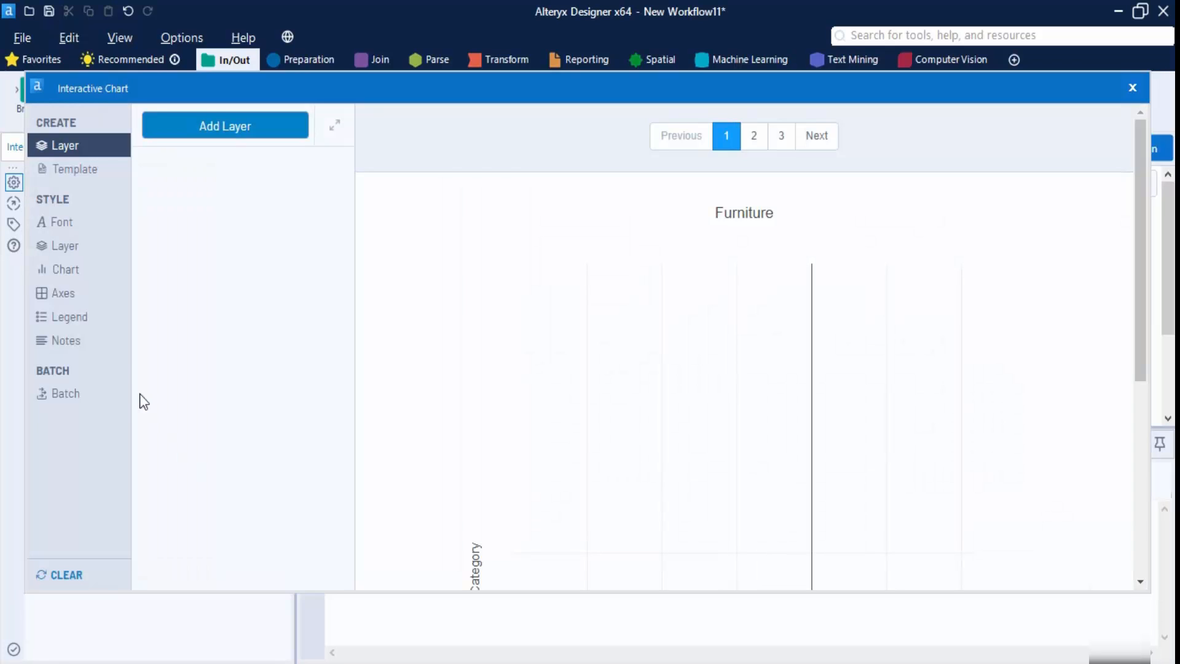
pyautogui.click(65, 393)
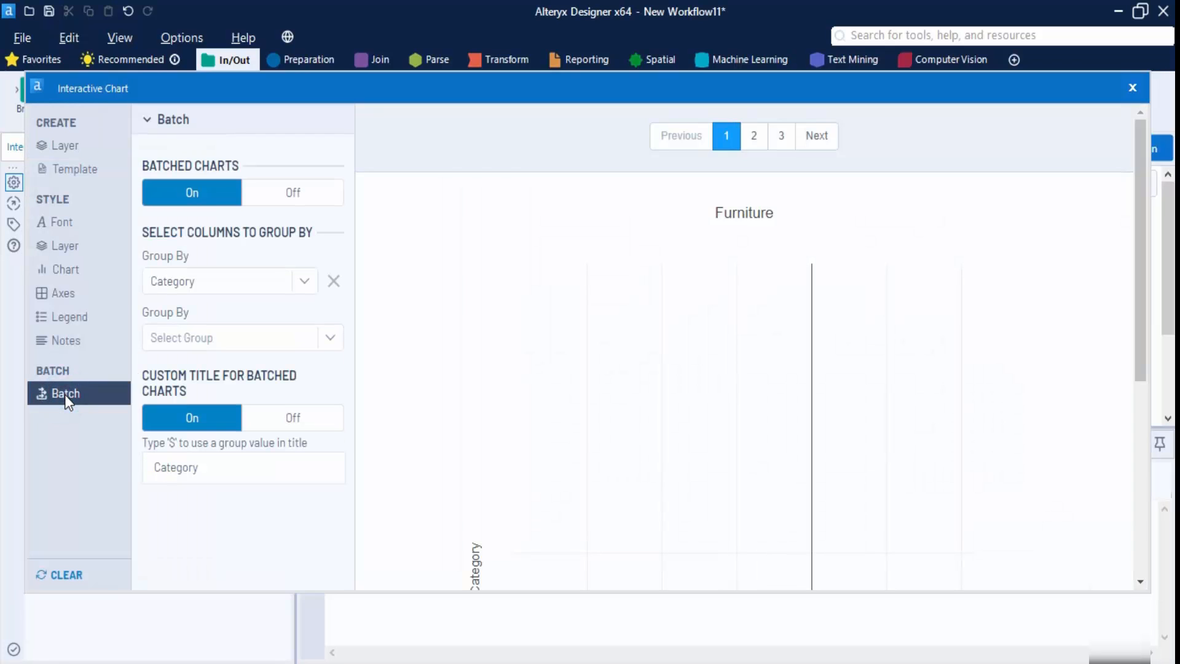
pyautogui.click(284, 193)
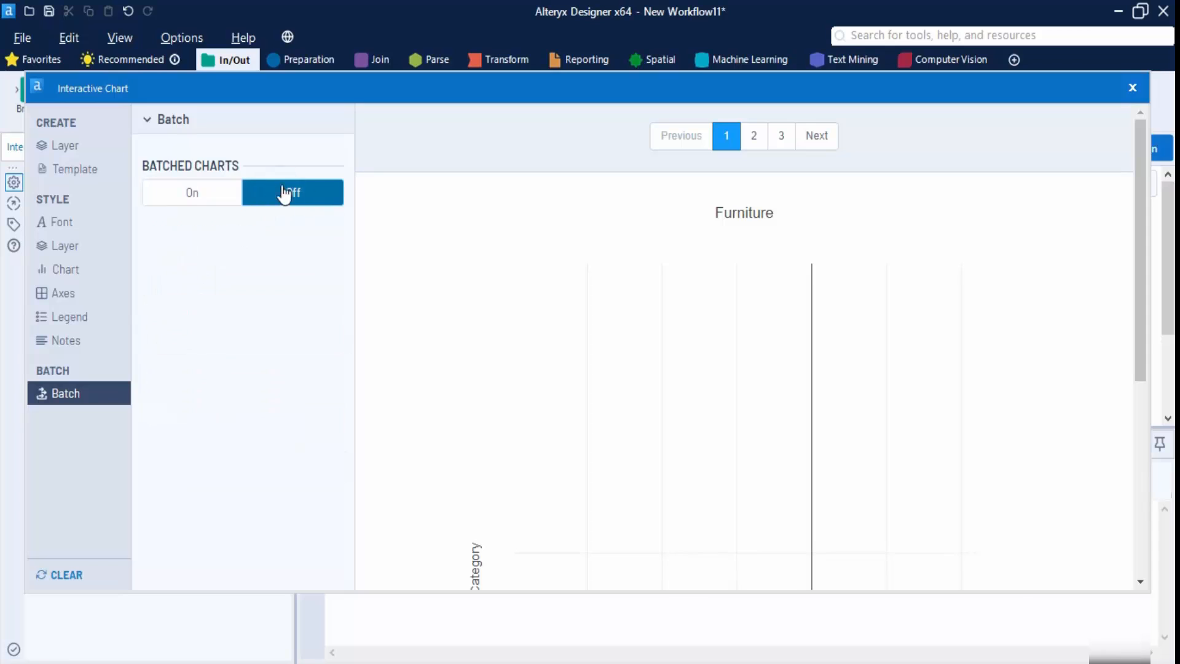
pyautogui.click(218, 200)
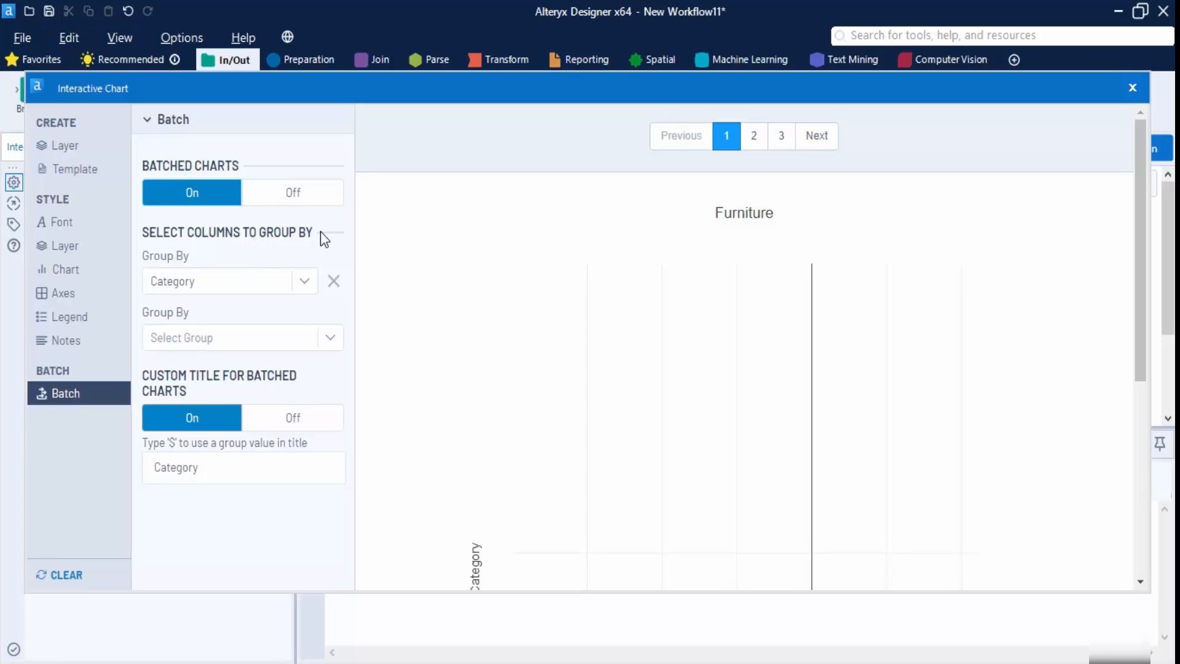
pyautogui.click(307, 283)
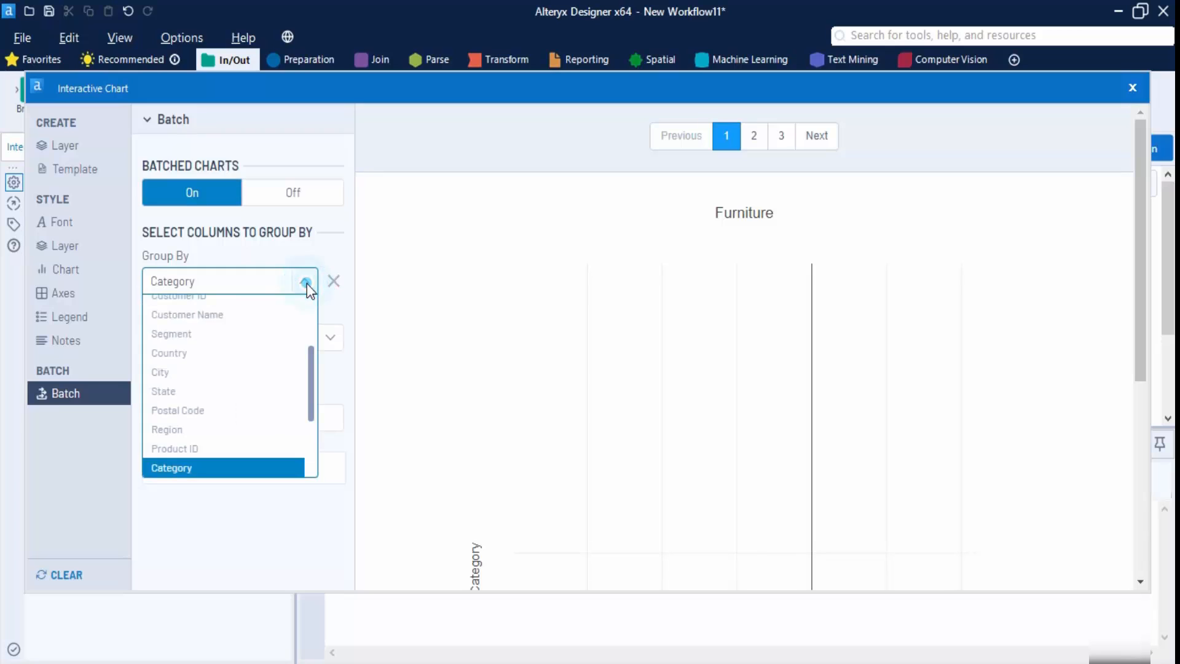
pyautogui.click(205, 469)
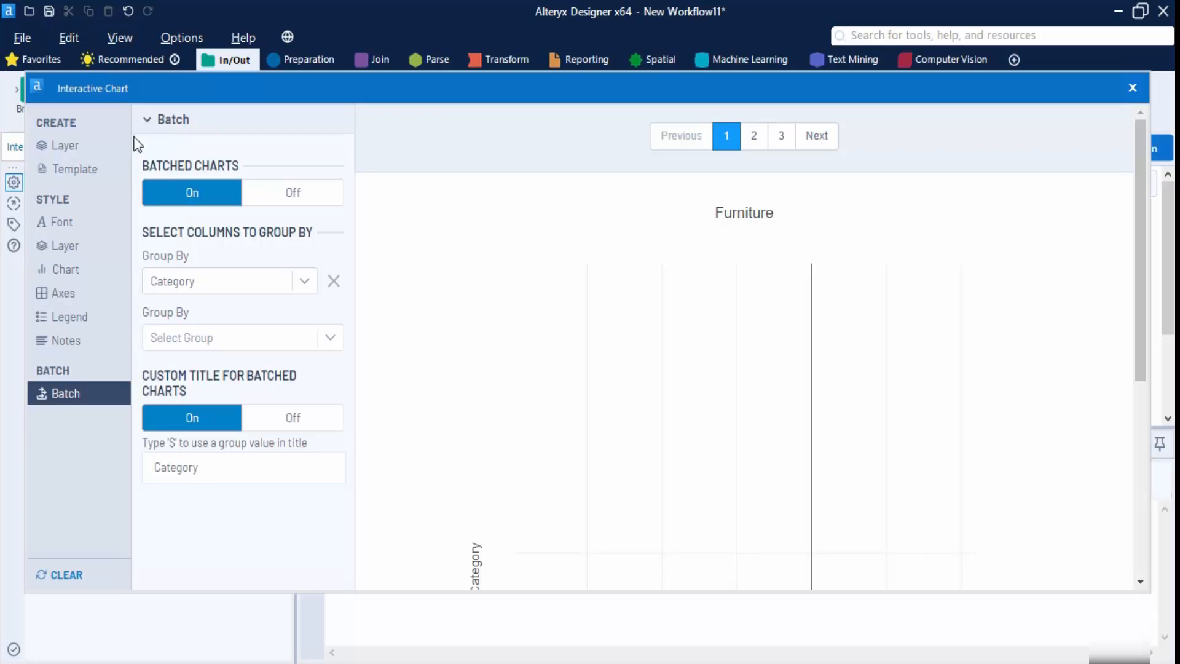
# - Add a new chart layer named 'Pie Chart' and set its type to Pie
pyautogui.click(100, 149)
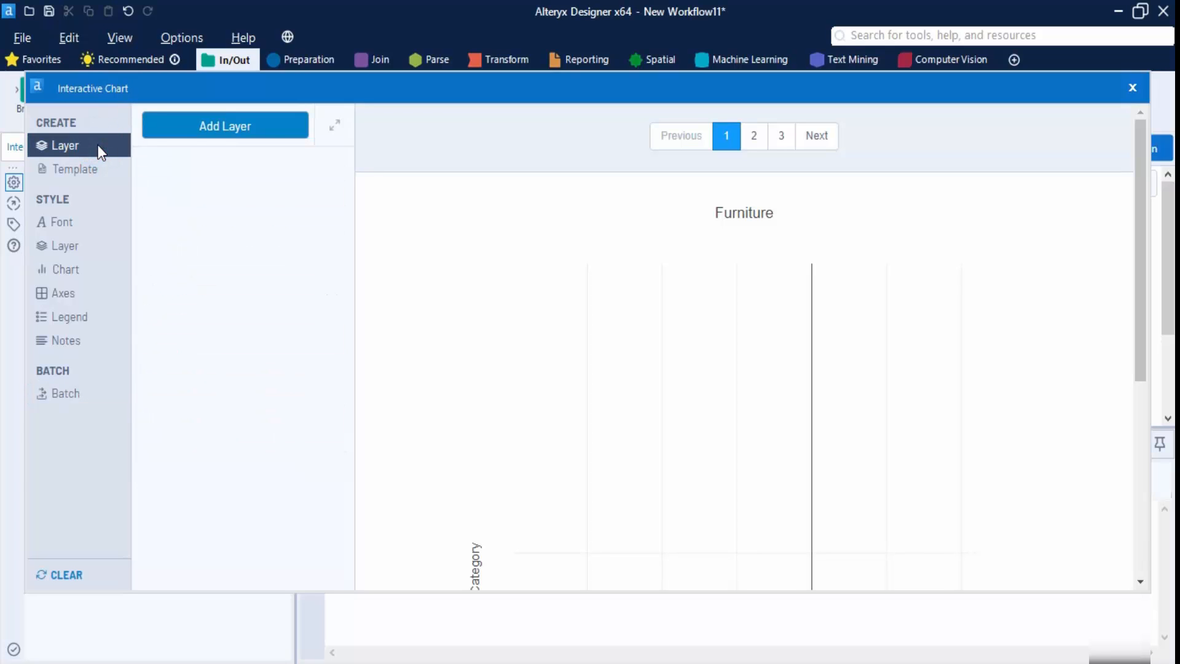
pyautogui.click(195, 132)
pyautogui.click(198, 252)
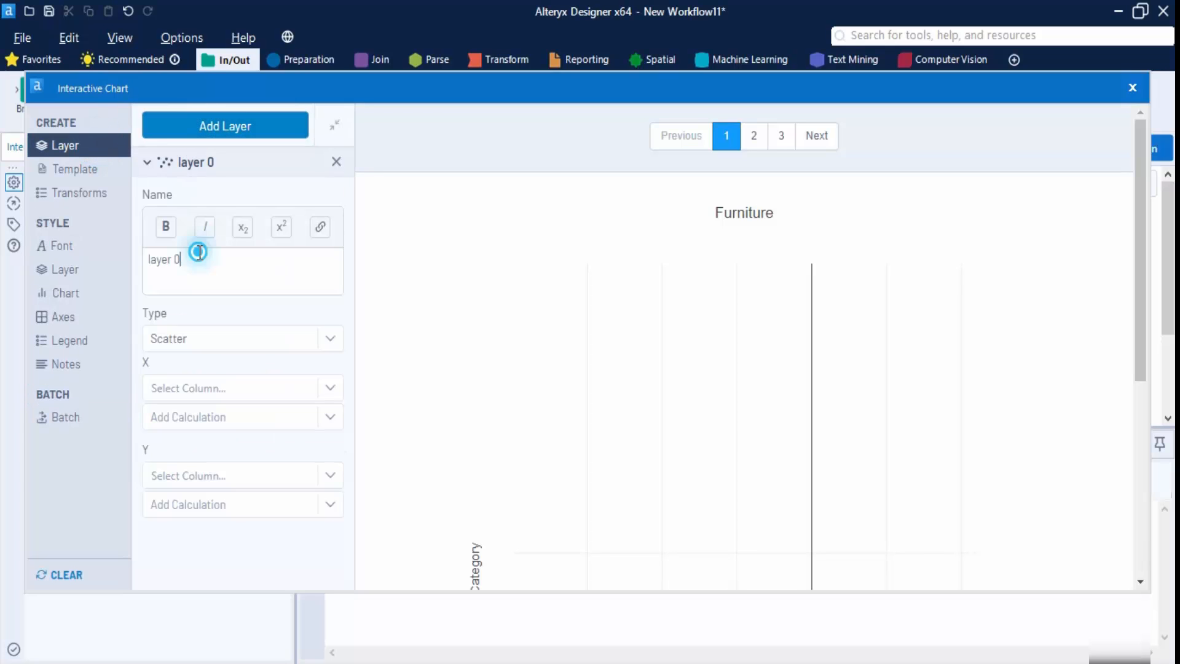
pyautogui.moveTo(198, 252); pyautogui.dragTo(137, 271)
pyautogui.write('Pie Chart')
pyautogui.click(318, 338)
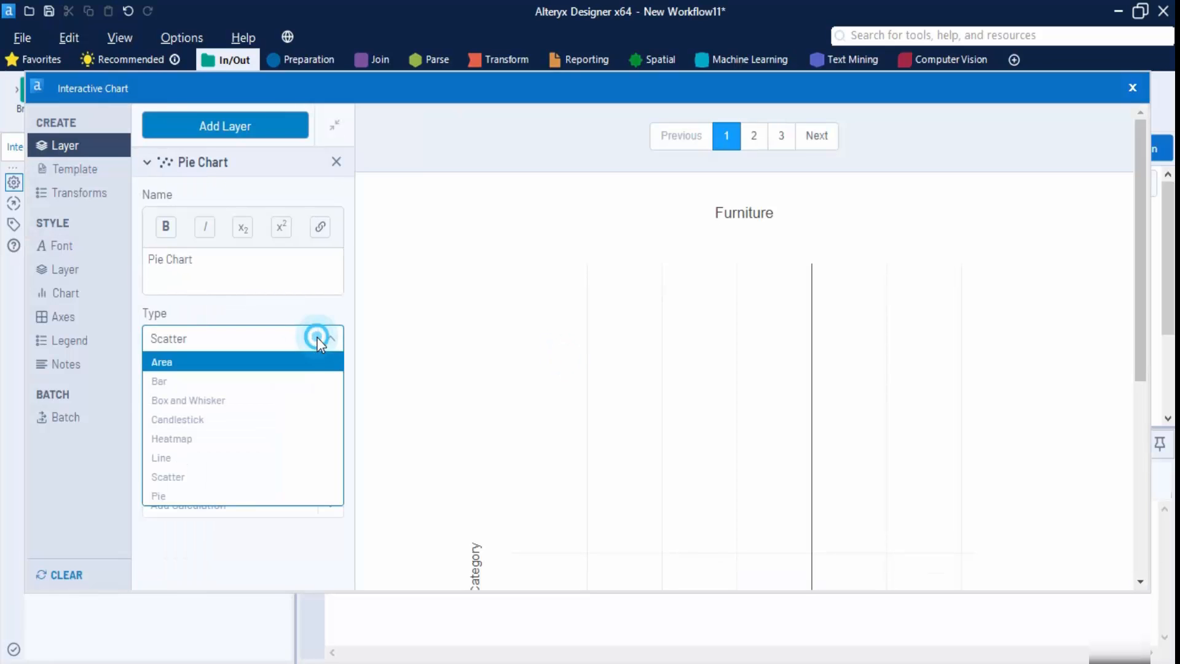
pyautogui.click(157, 499)
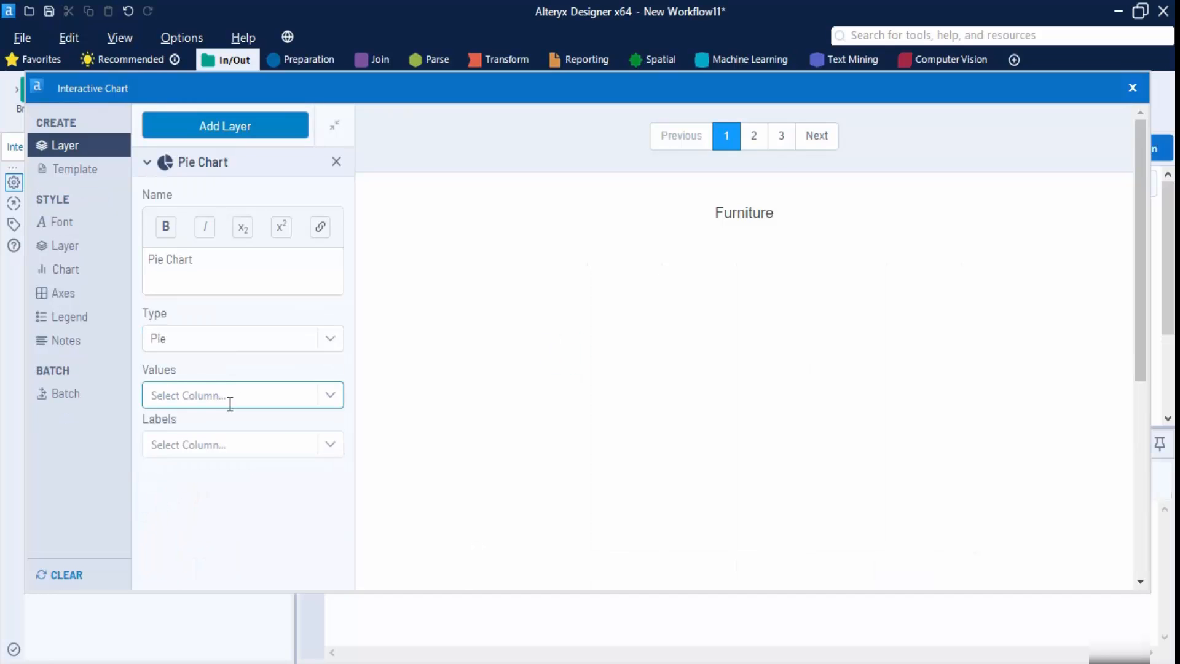
# - Set the pie values to Sales and the slice labels to Sub-Category
pyautogui.click(329, 397)
pyautogui.scroll(-4, 232, 314)
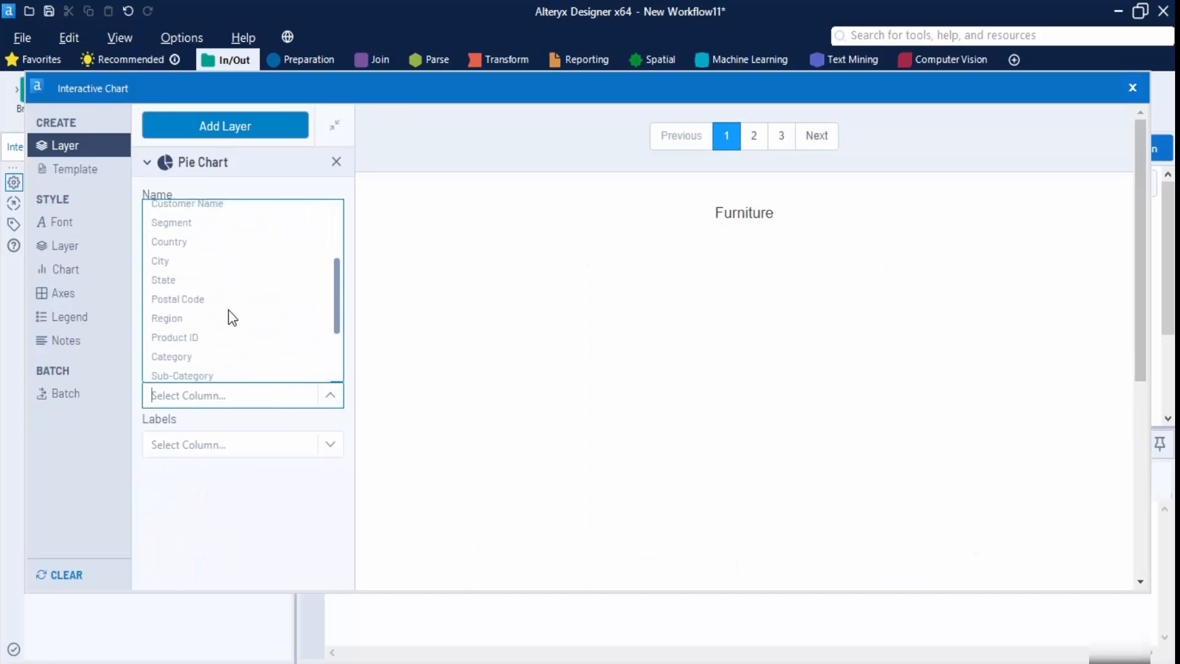
pyautogui.click(231, 317)
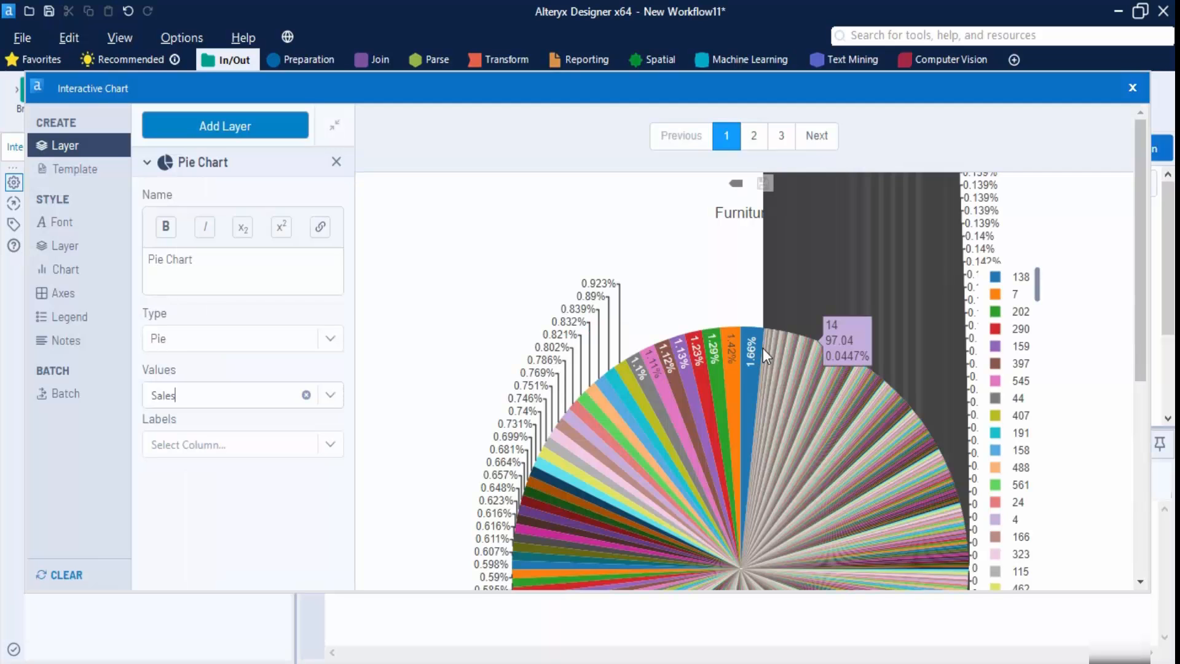
pyautogui.scroll(-10, 1026, 373)
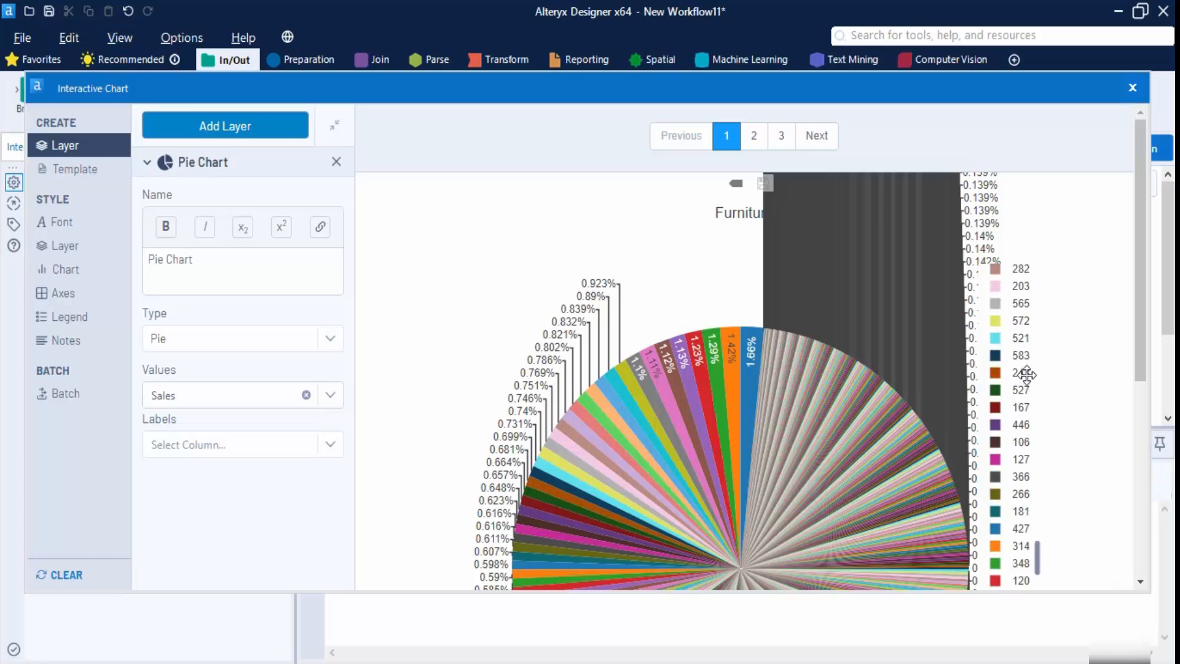
pyautogui.scroll(-5, 714, 306)
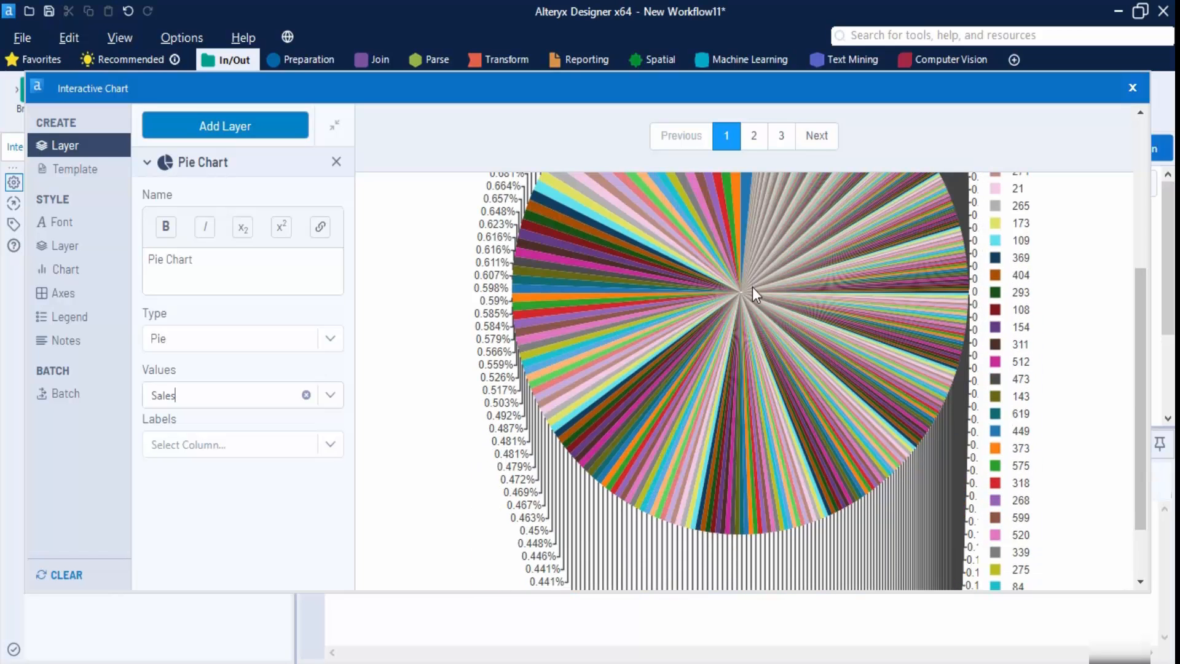
pyautogui.scroll(5, 753, 287)
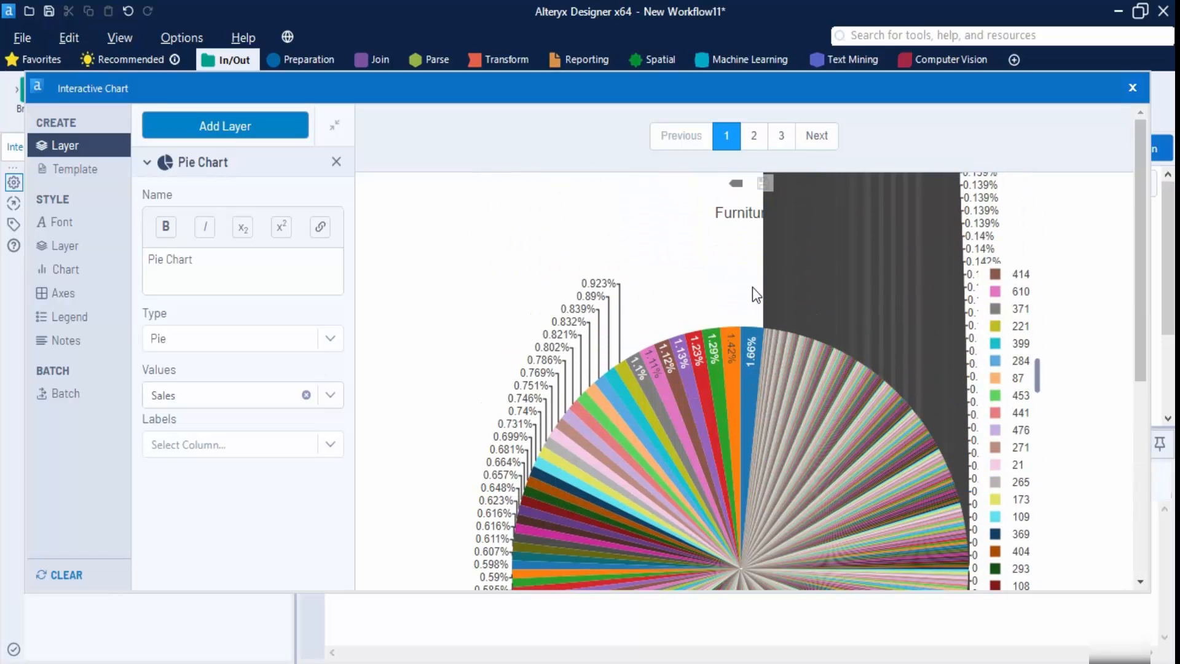
pyautogui.click(206, 445)
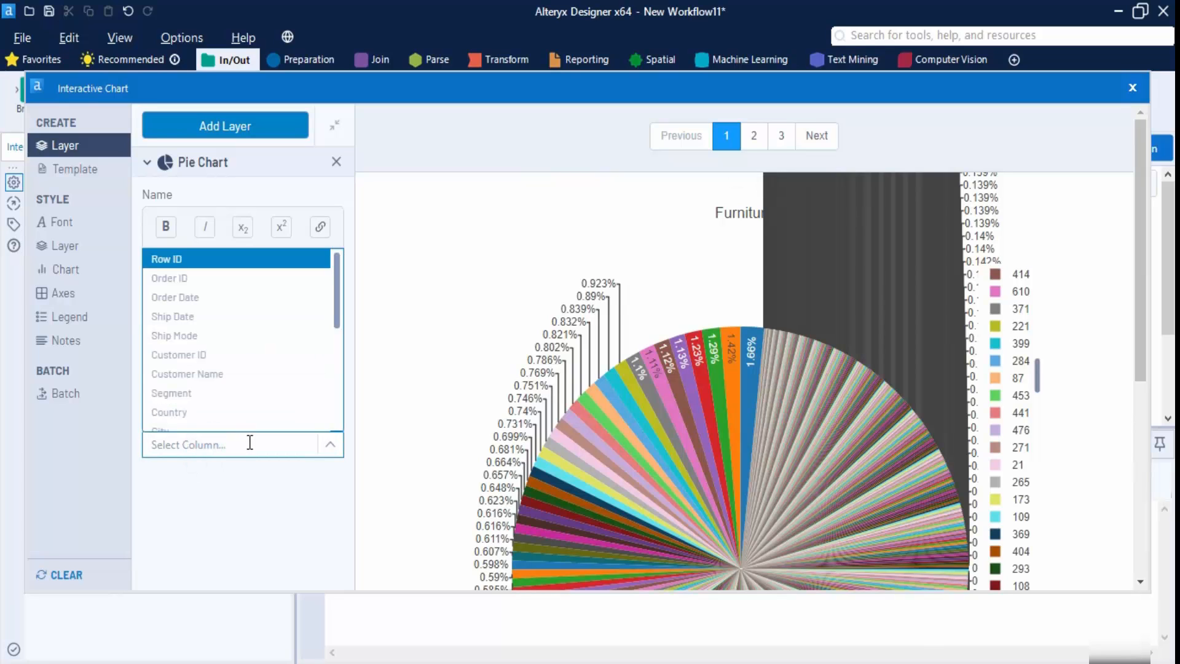
pyautogui.scroll(-4, 253, 385)
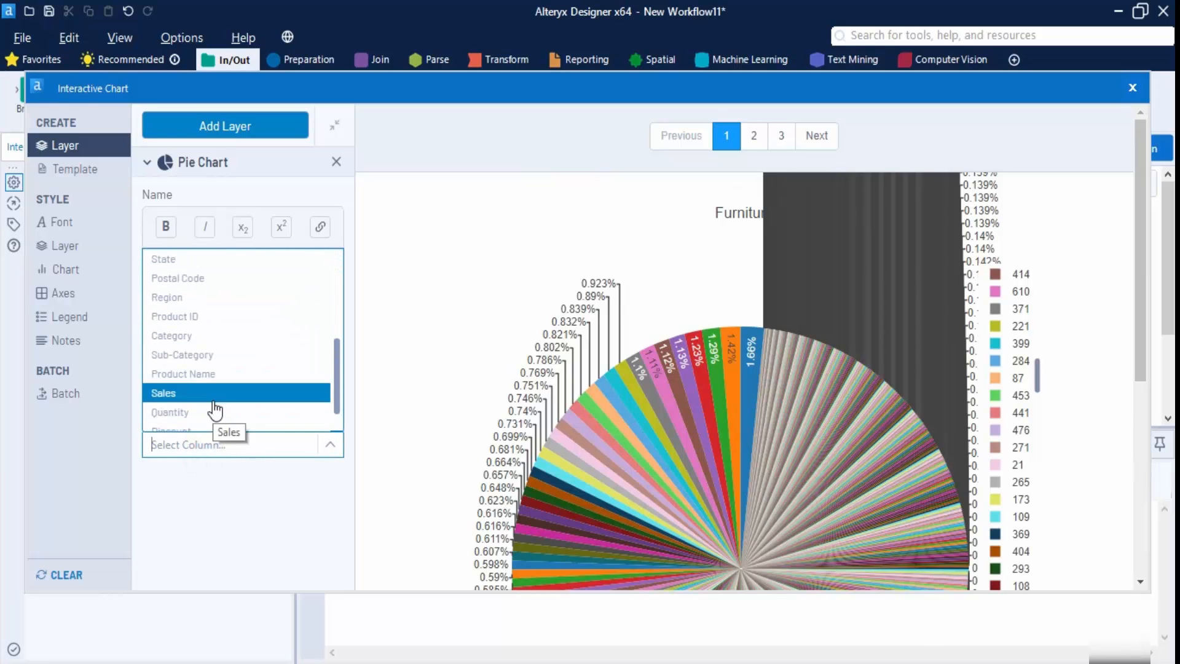
pyautogui.scroll(-1, 212, 394)
pyautogui.click(218, 328)
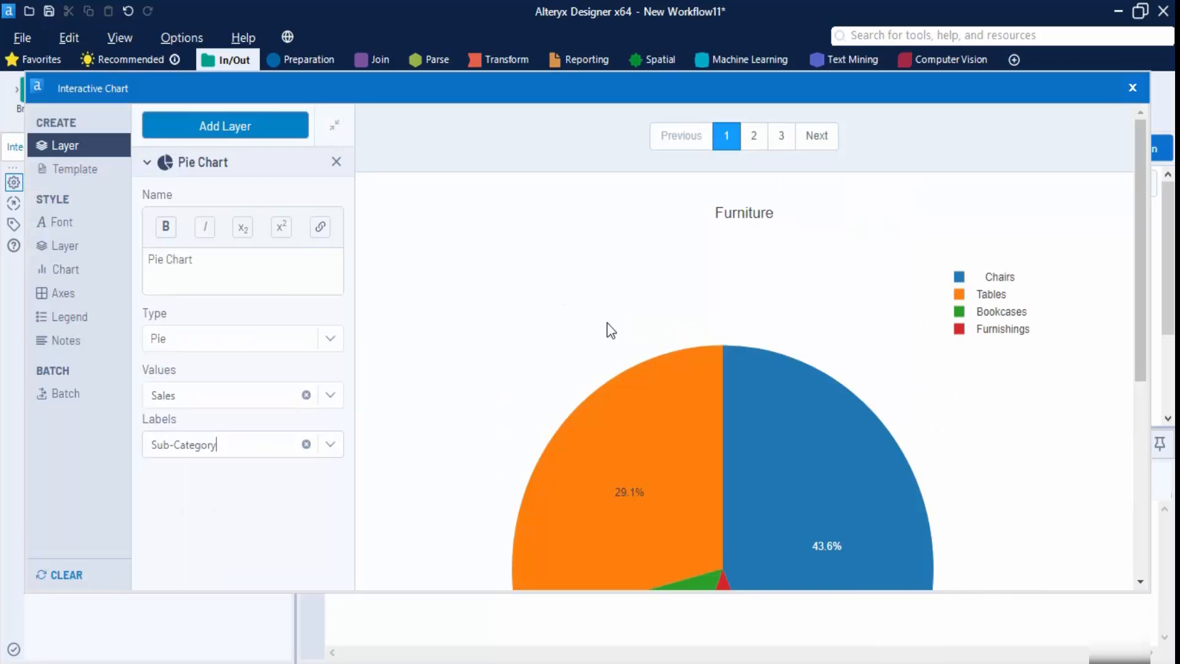
pyautogui.scroll(-3, 862, 343)
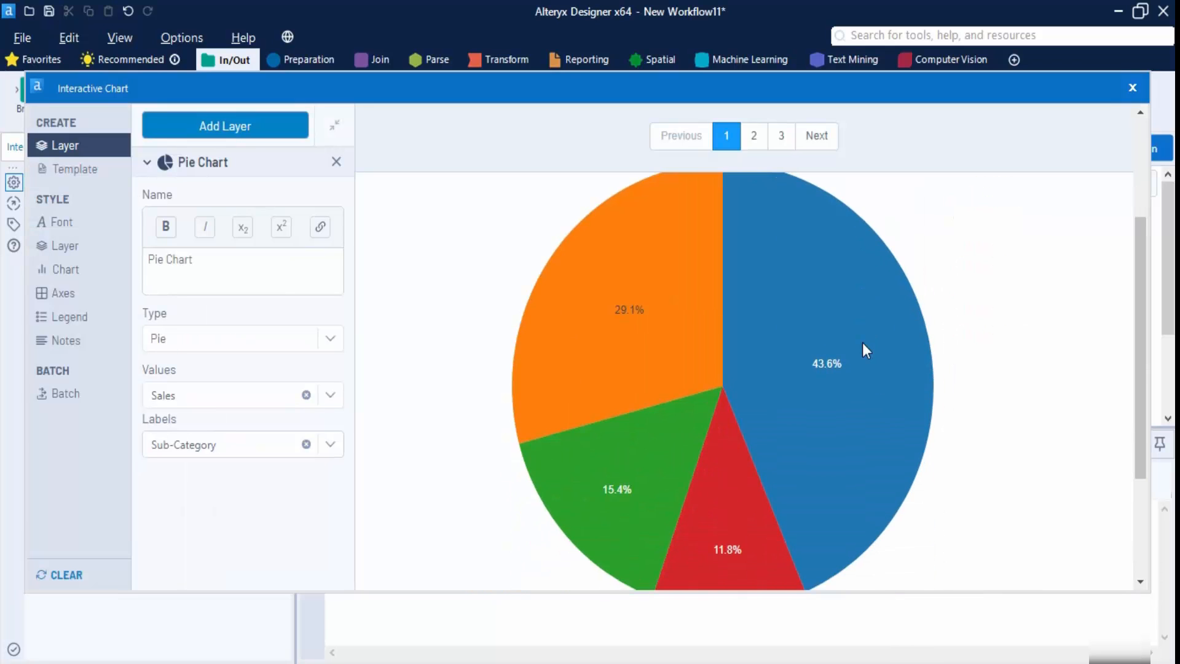
pyautogui.scroll(3, 938, 422)
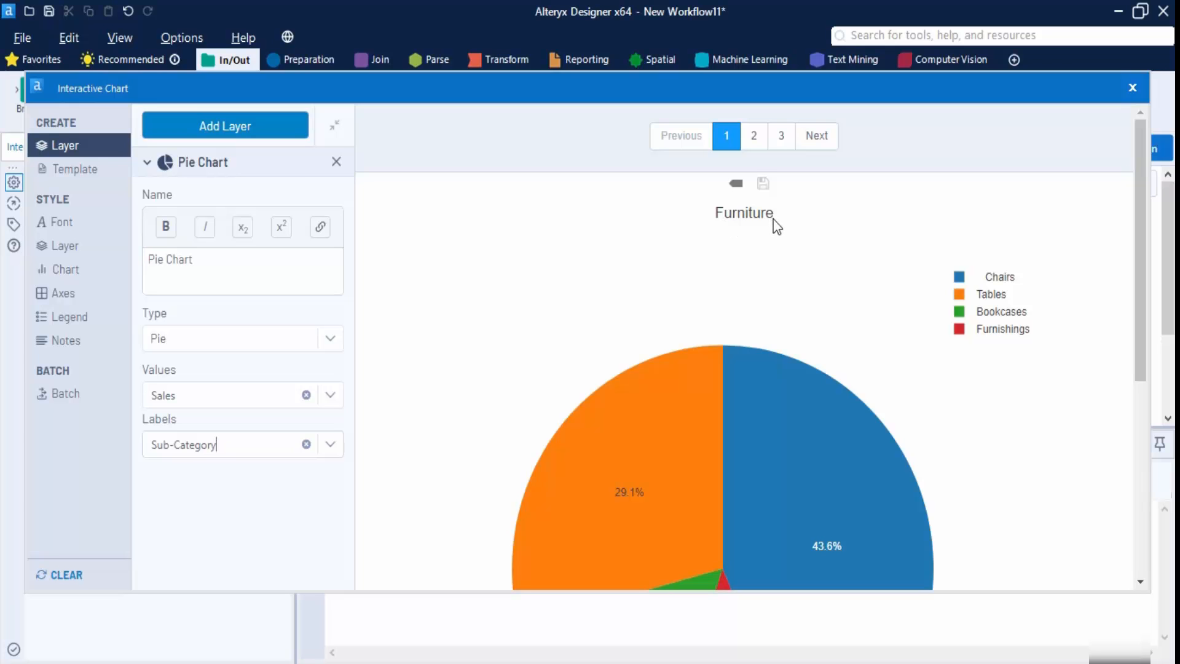
pyautogui.scroll(-2, 861, 338)
pyautogui.scroll(2, 866, 330)
pyautogui.scroll(-2, 916, 332)
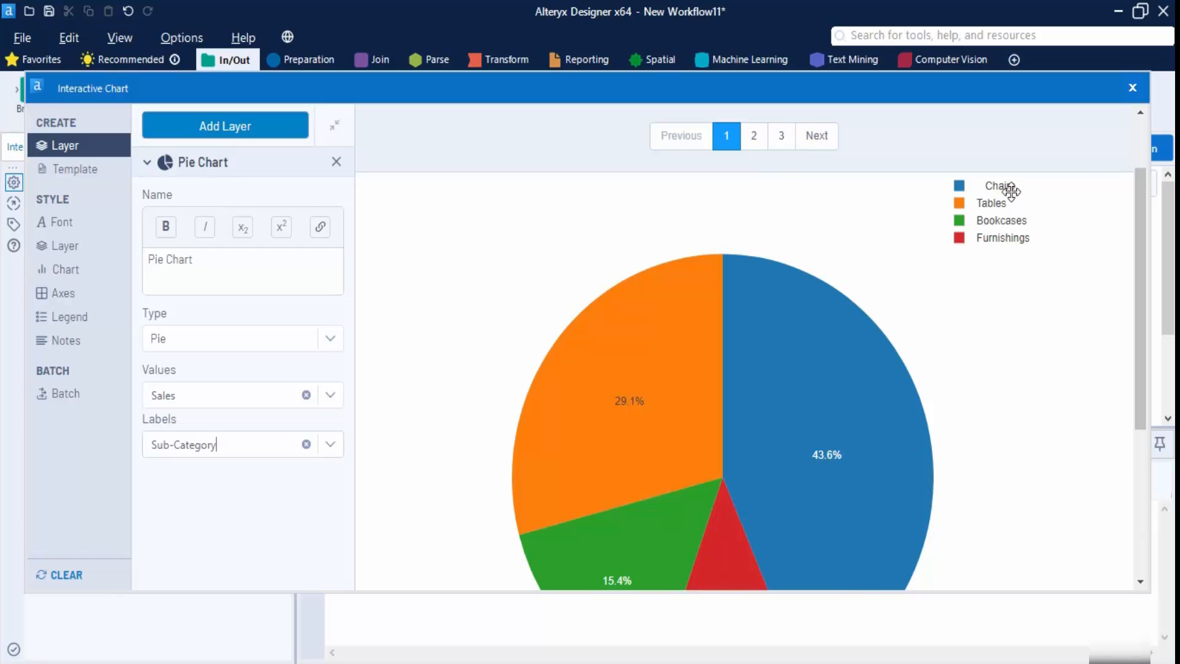
pyautogui.moveTo(811, 510)
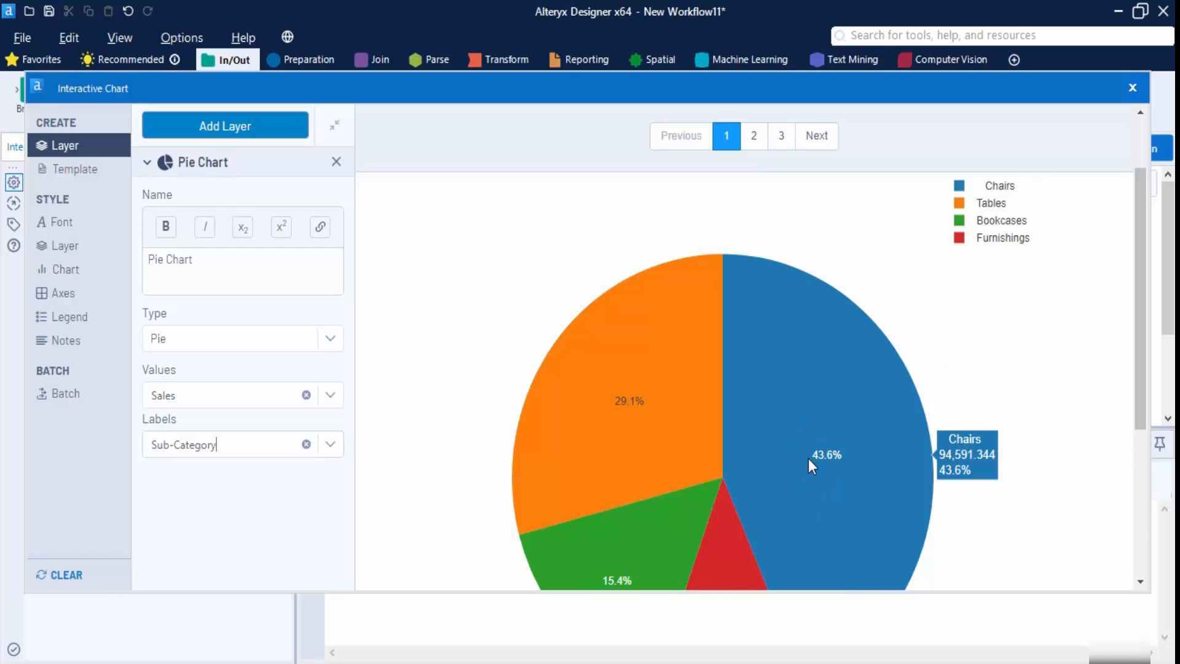
pyautogui.moveTo(621, 411)
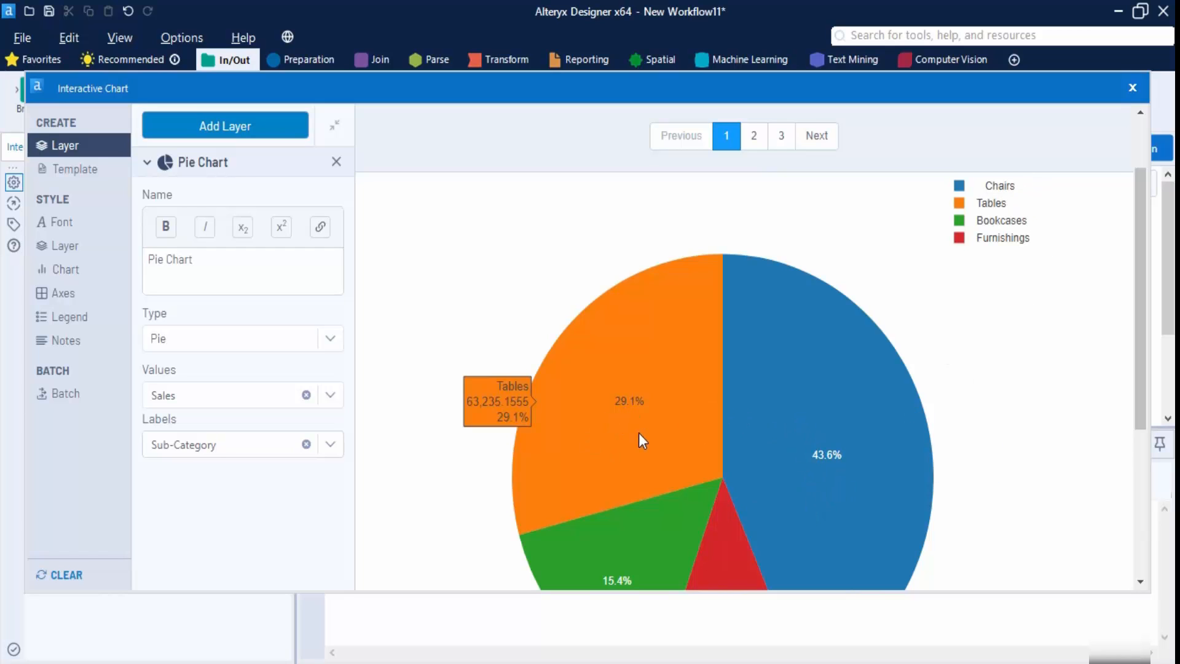
pyautogui.scroll(-1, 639, 433)
pyautogui.moveTo(629, 465)
pyautogui.scroll(1, 630, 464)
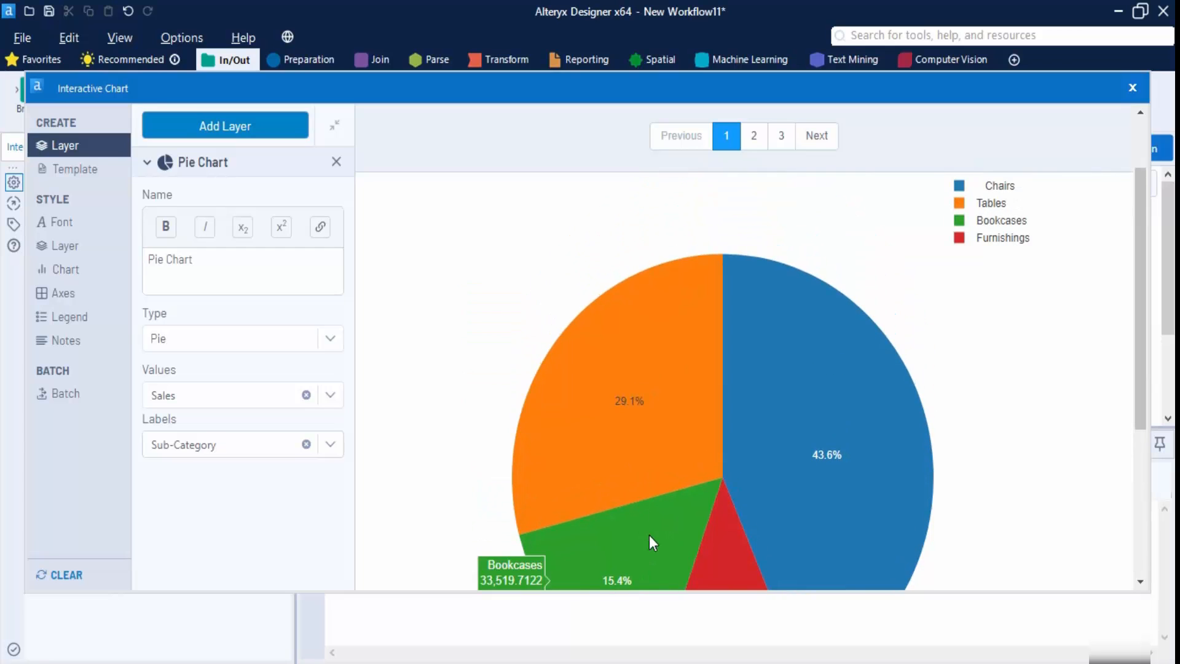
pyautogui.scroll(-1, 652, 541)
pyautogui.moveTo(718, 511)
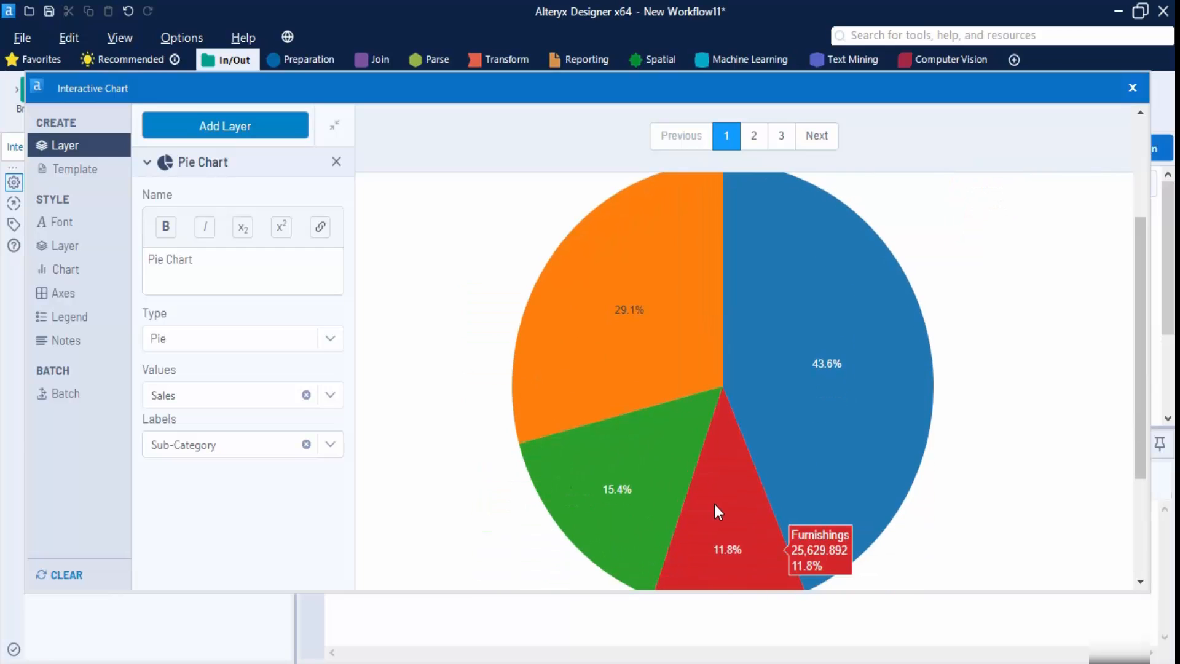
pyautogui.scroll(2, 715, 504)
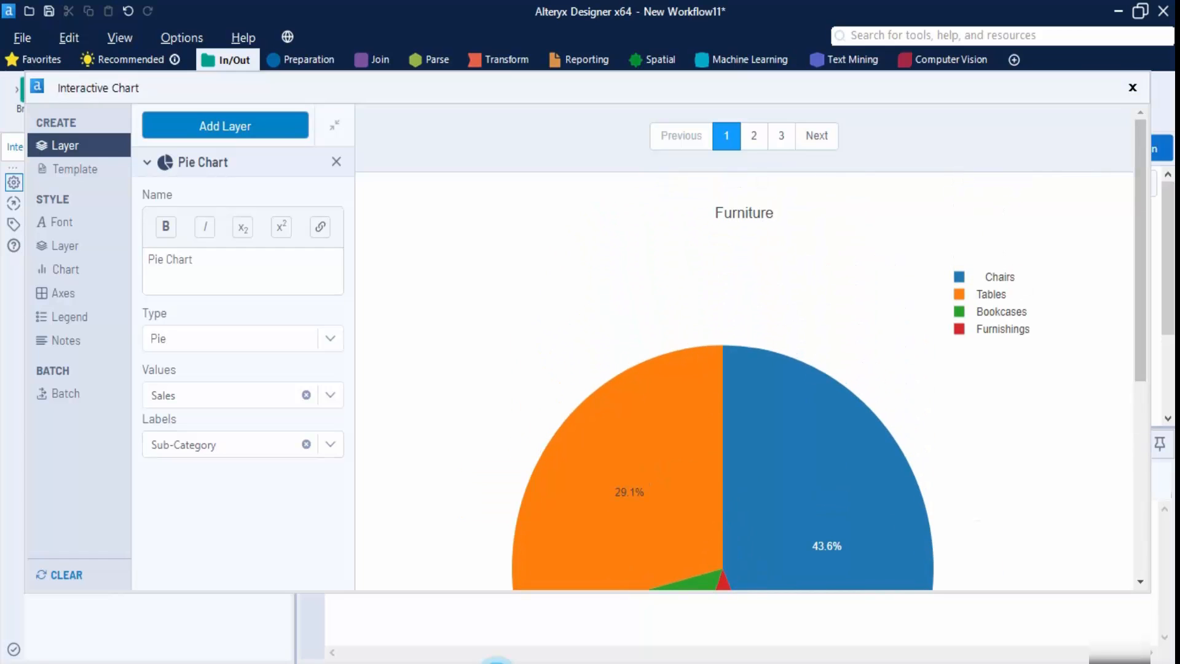
pyautogui.scroll(-2, 544, 336)
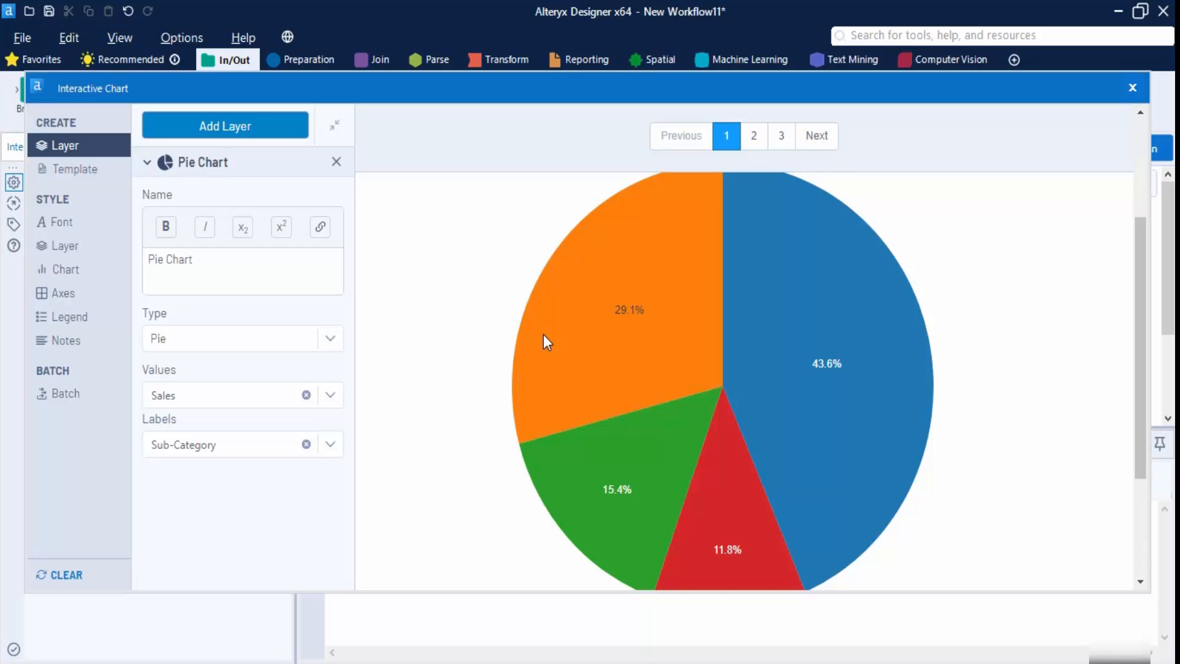
pyautogui.moveTo(880, 367)
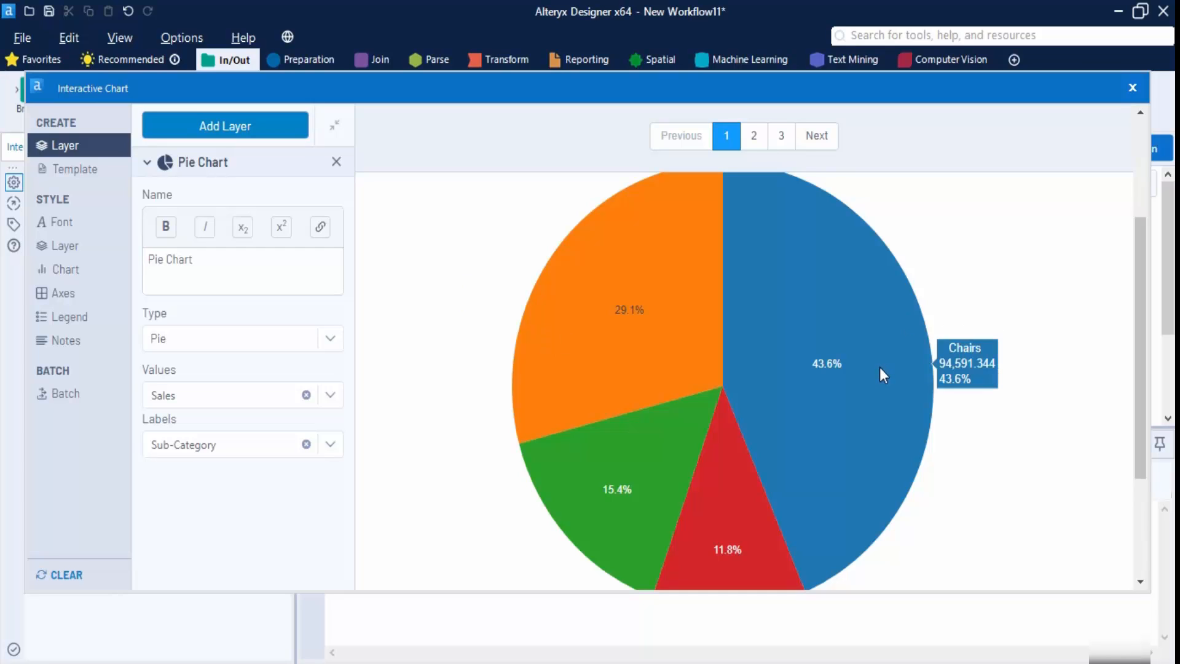
pyautogui.scroll(3, 894, 341)
pyautogui.scroll(-5, 879, 353)
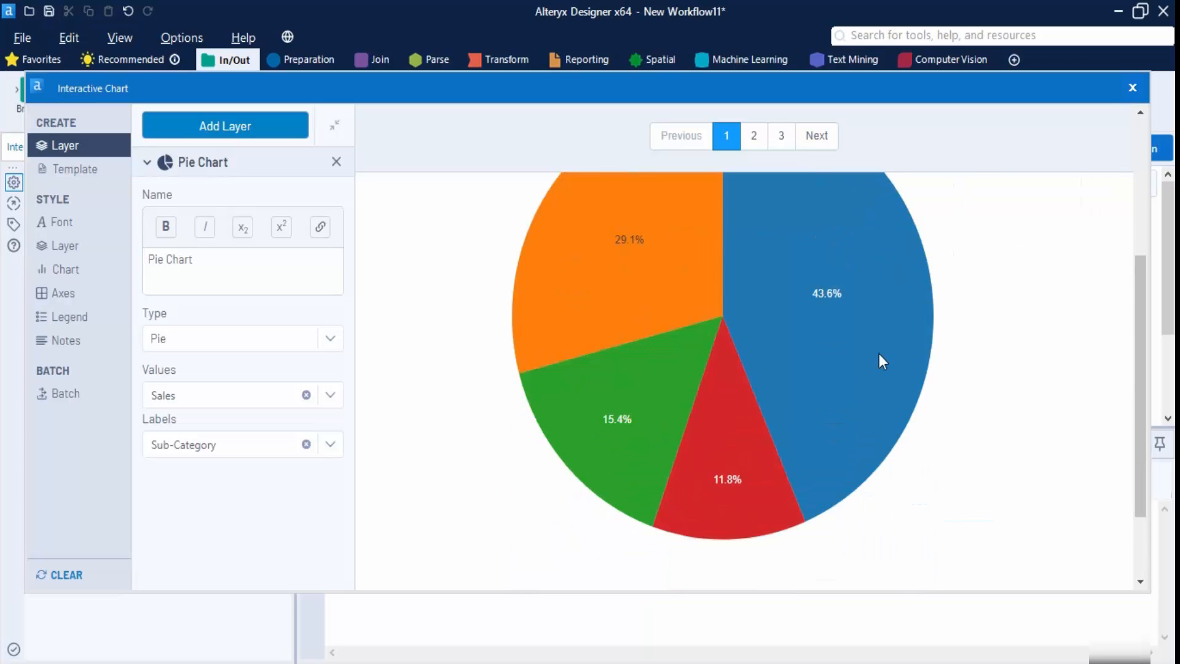
pyautogui.scroll(3, 824, 352)
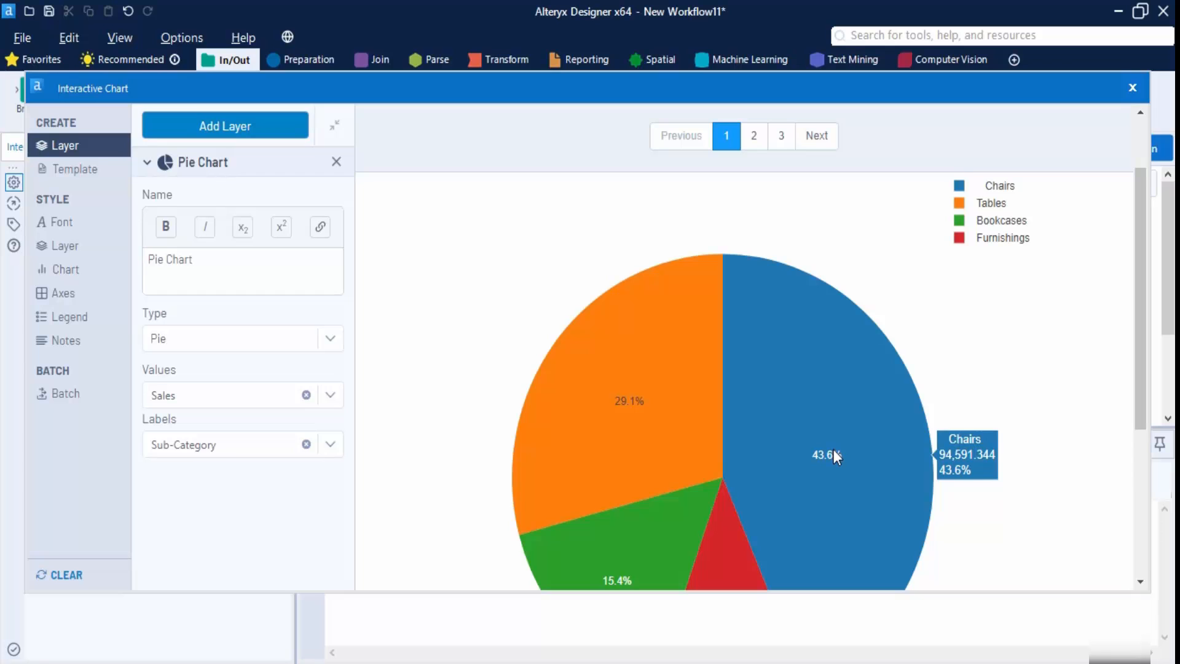
# - Preview the Office Supplies pie on page 2, then the Technology pie on page 3
pyautogui.click(754, 136)
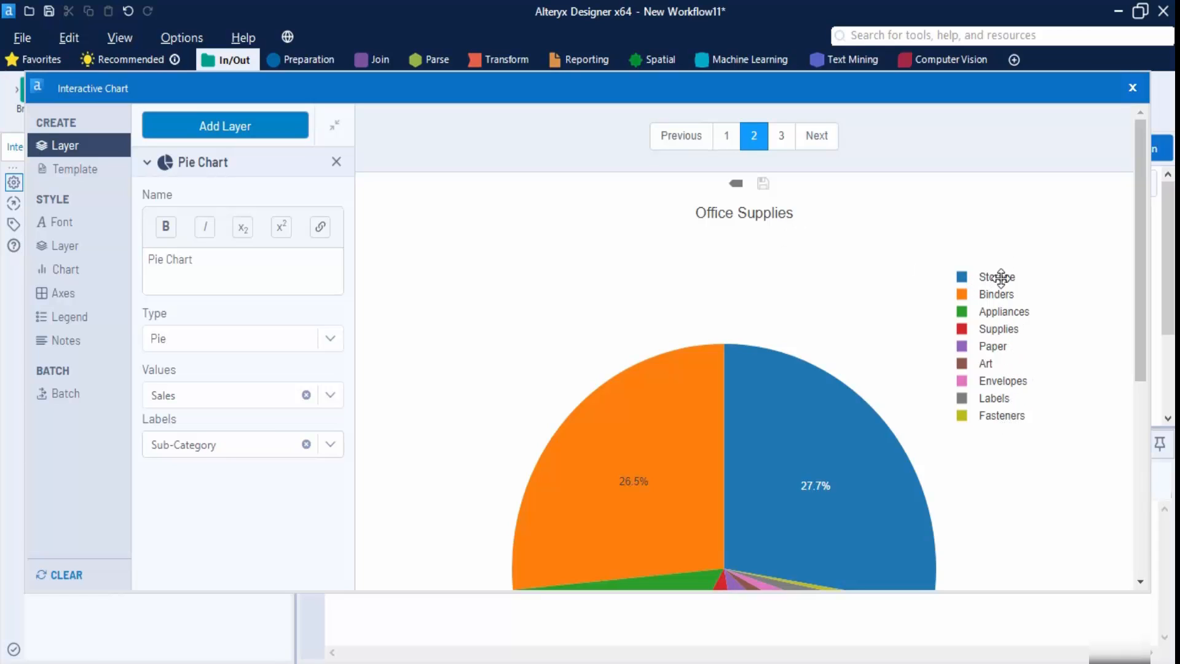
pyautogui.moveTo(562, 482)
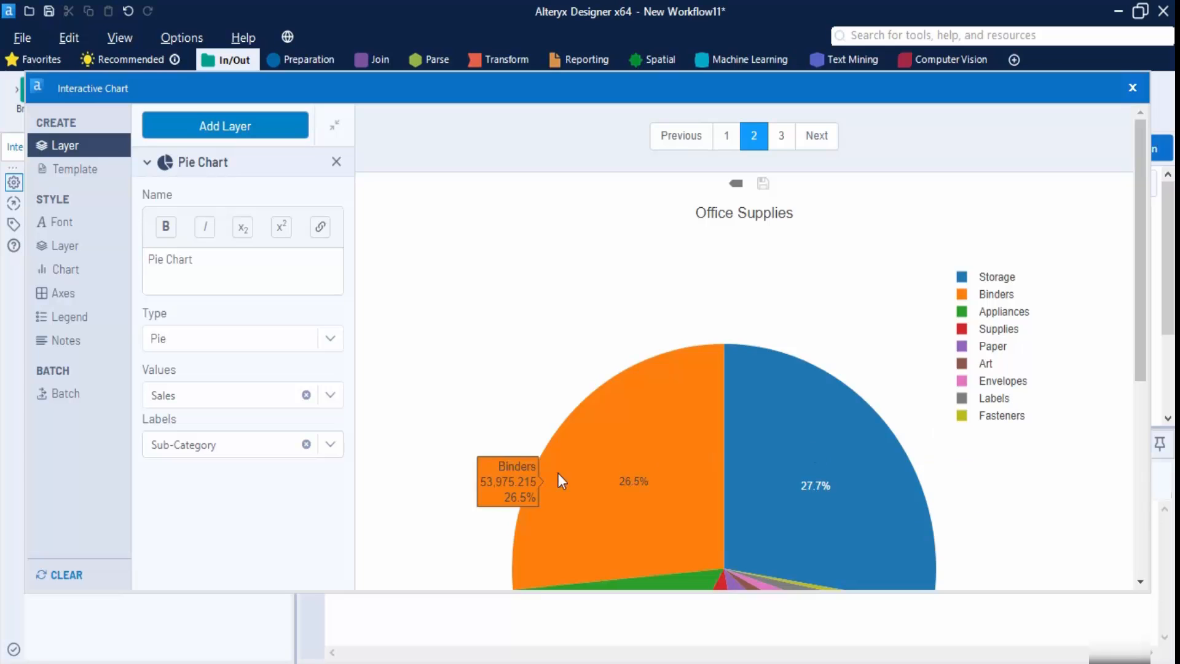
pyautogui.moveTo(795, 374)
pyautogui.scroll(-3, 795, 373)
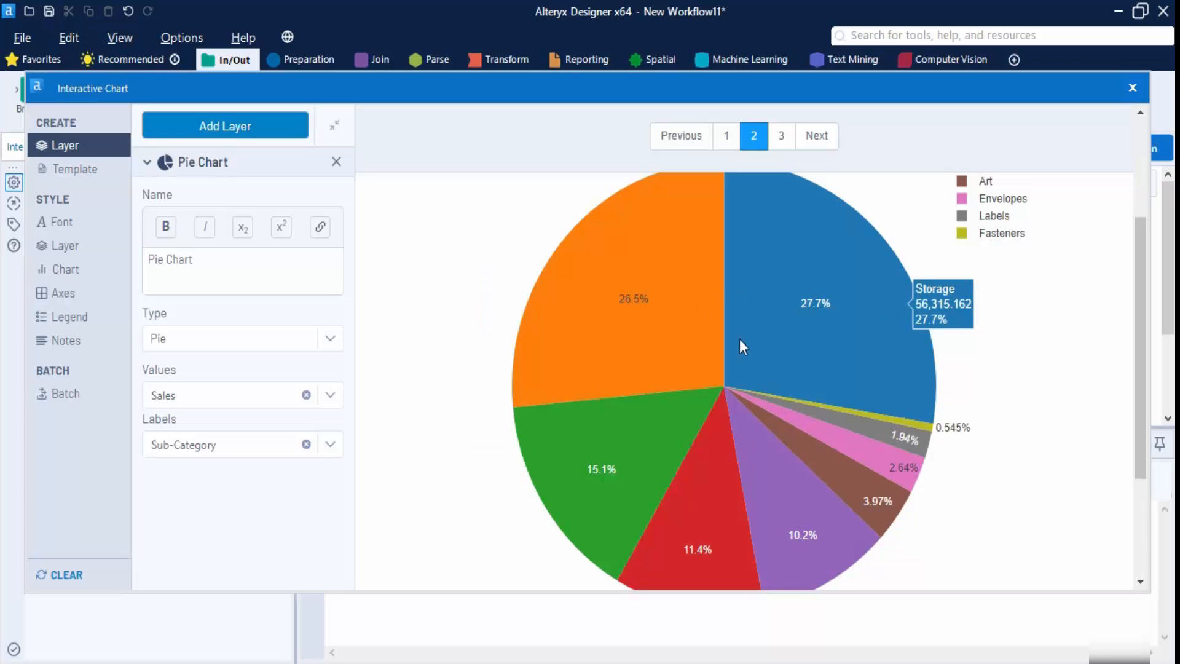
pyautogui.click(781, 136)
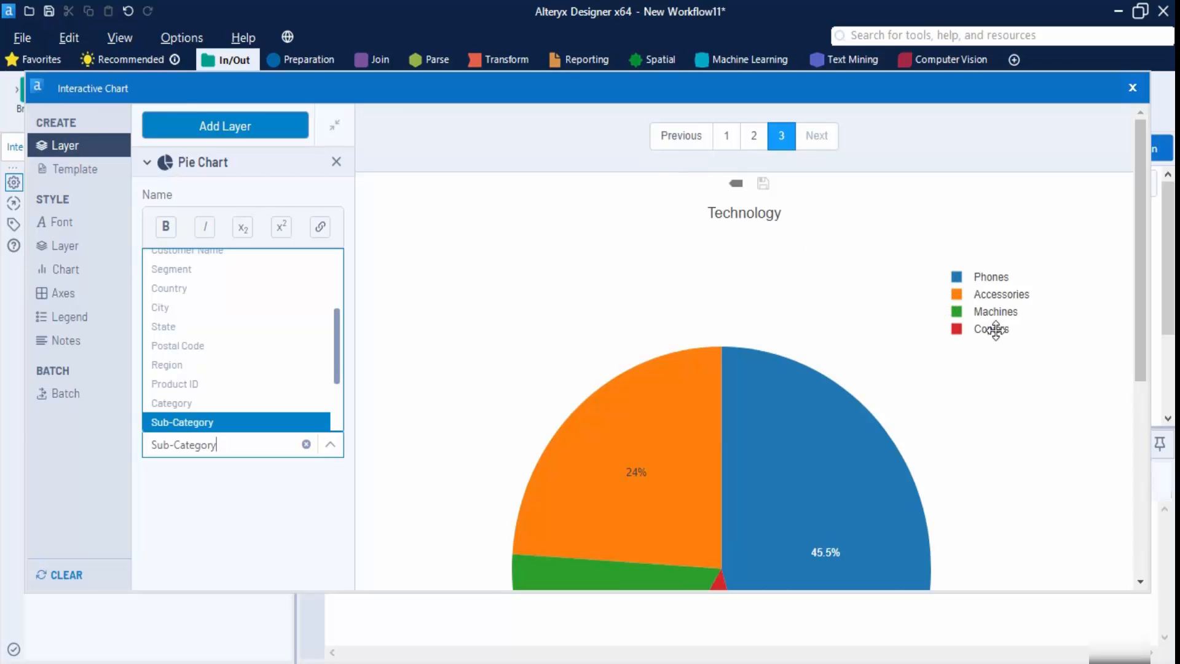
pyautogui.scroll(-4, 987, 361)
pyautogui.scroll(4, 801, 368)
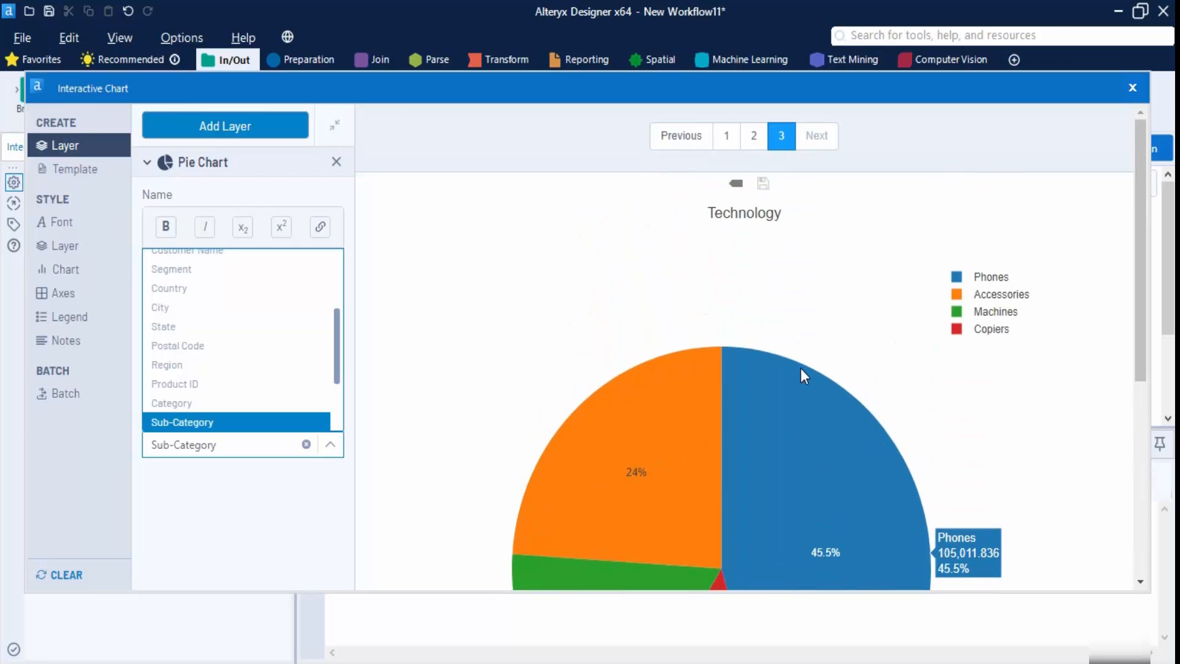
pyautogui.scroll(-3, 800, 368)
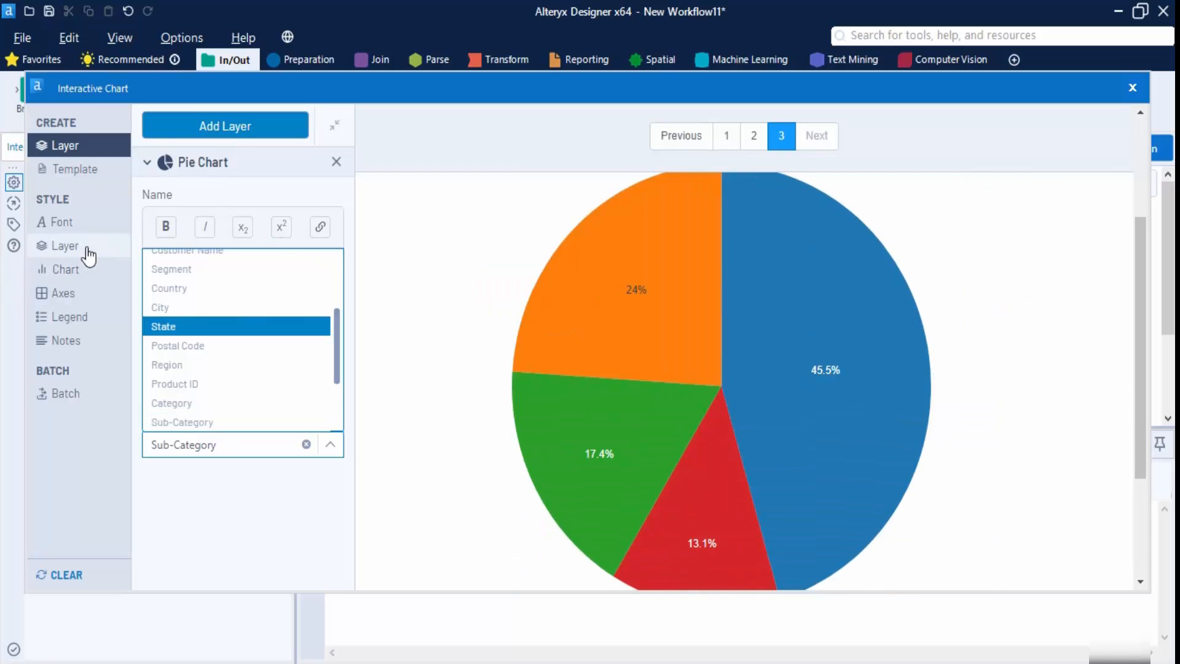
# - Raise the chart's global font size from 12 to 20
pyautogui.click(79, 283)
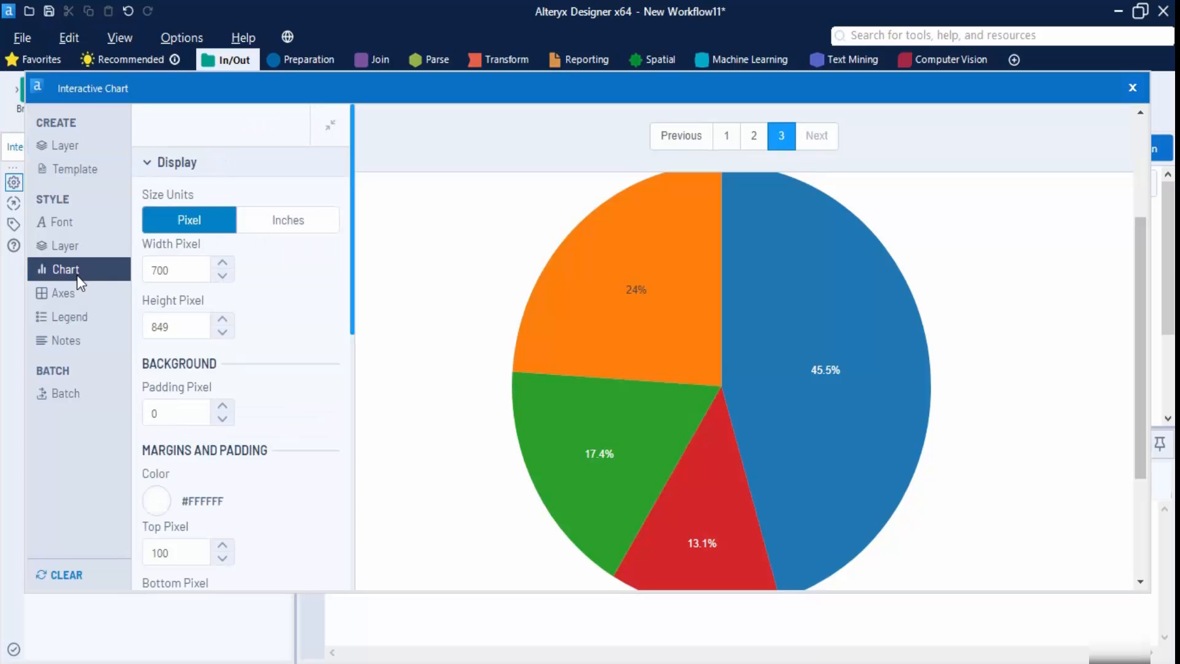
pyautogui.scroll(-7, 292, 395)
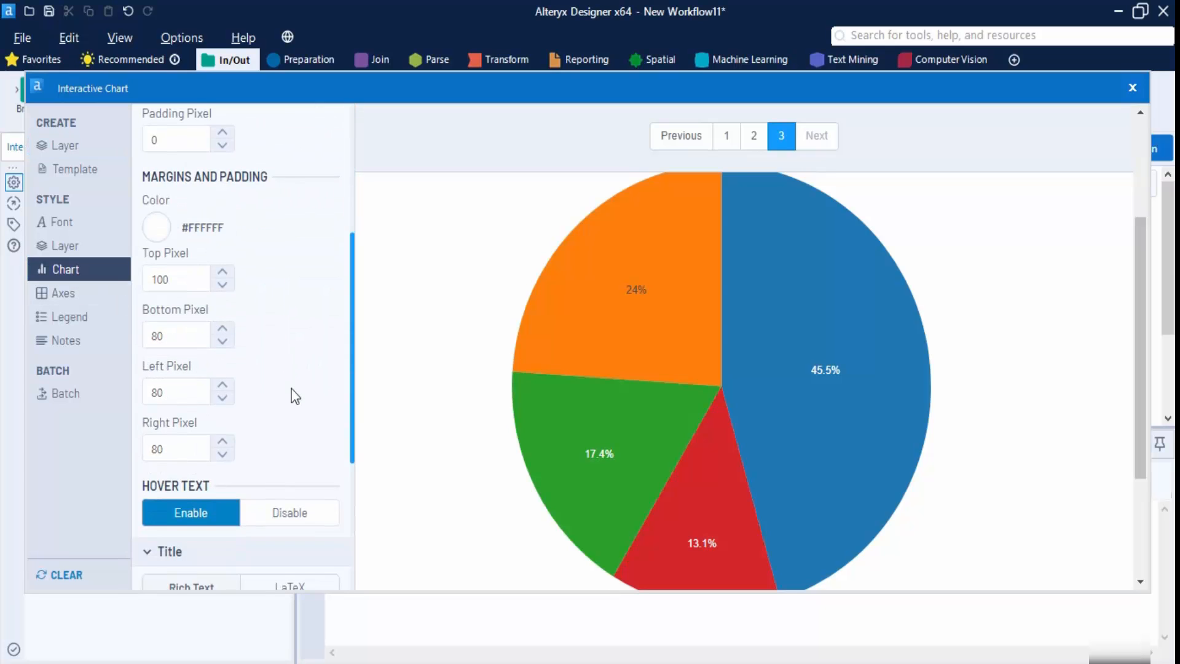
pyautogui.scroll(5, 150, 269)
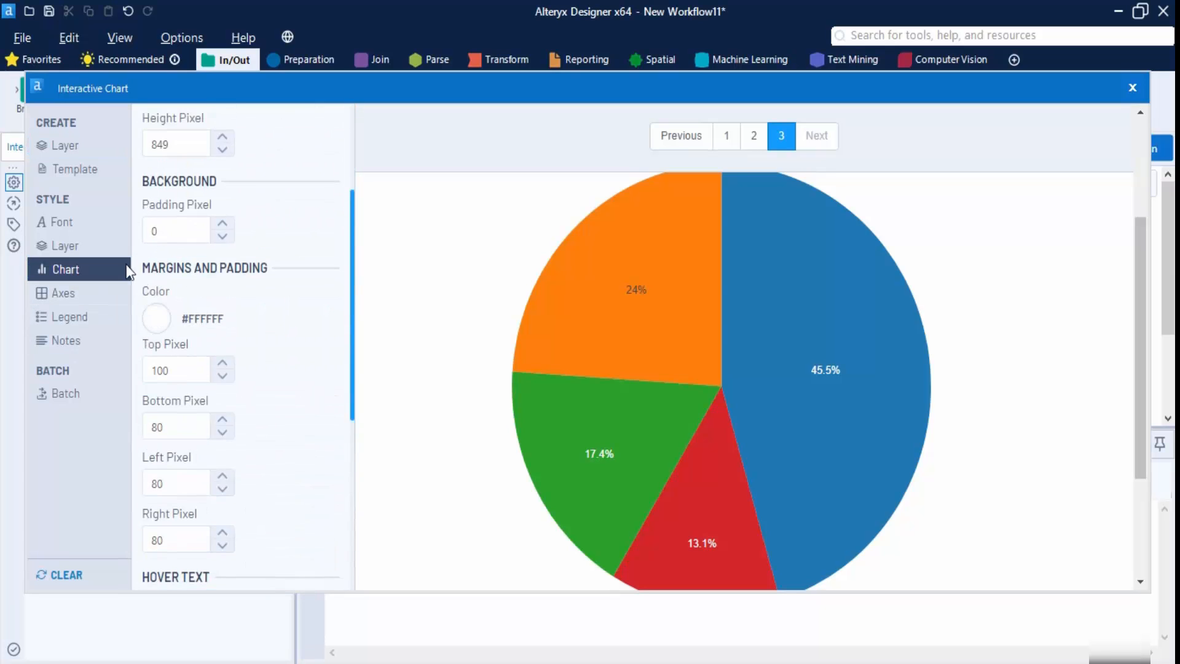
pyautogui.click(78, 221)
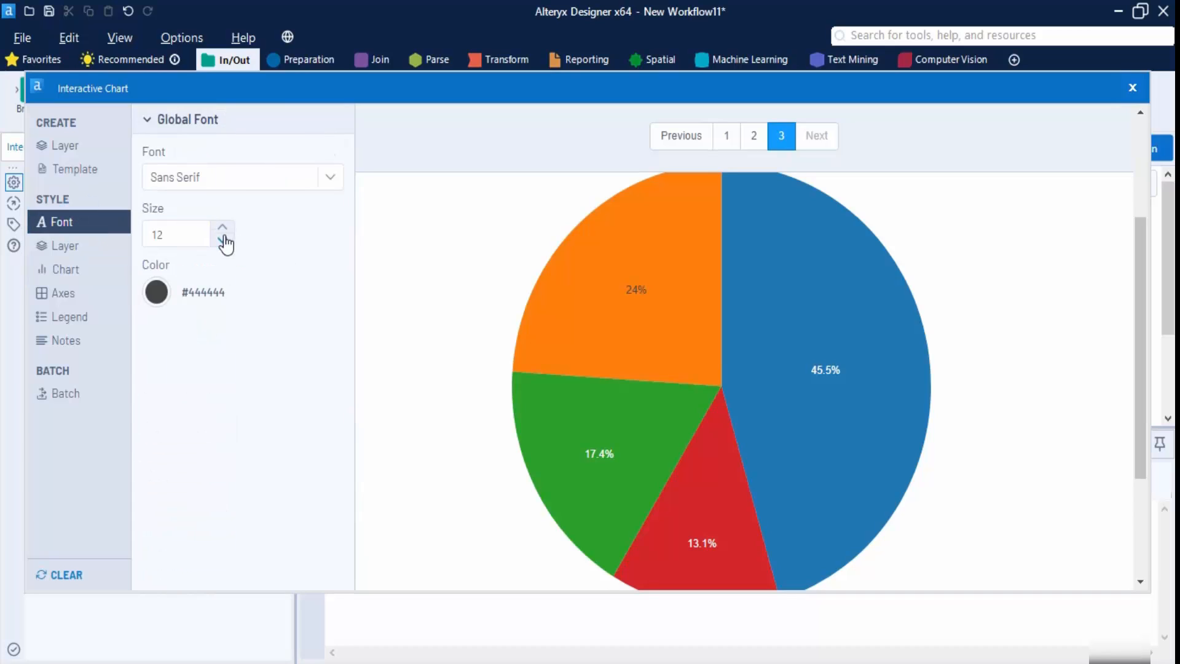
pyautogui.click(222, 226)
pyautogui.click(223, 227)
pyautogui.click(222, 226)
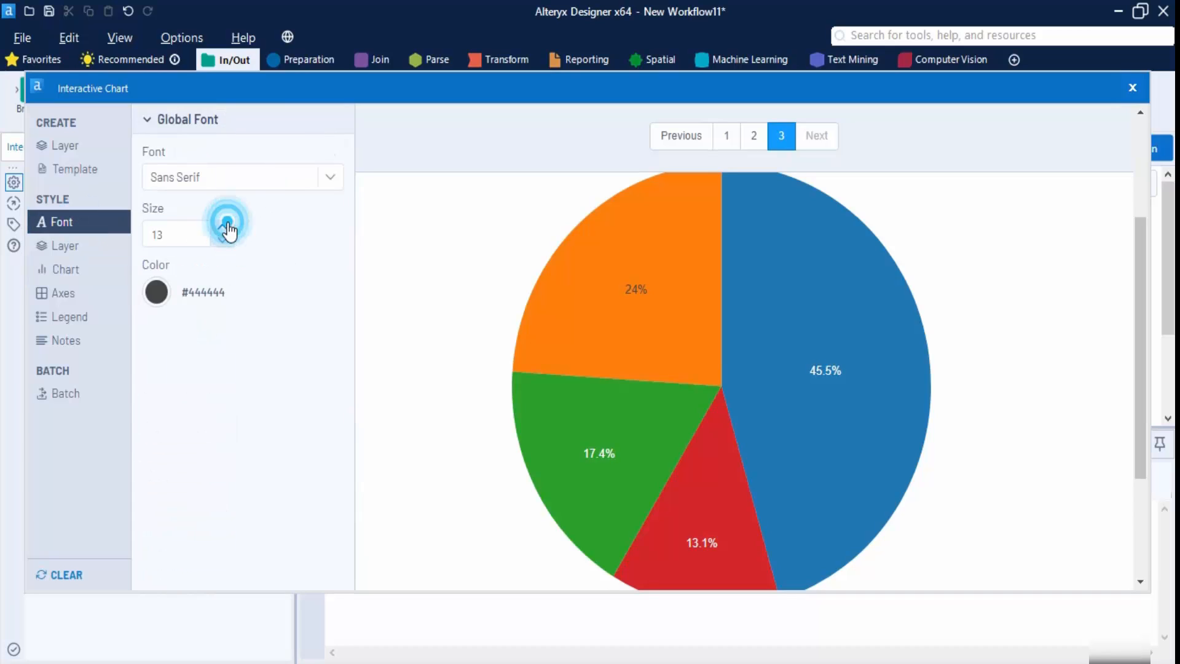
pyautogui.click(222, 227)
pyautogui.click(223, 227)
pyautogui.click(223, 227)
pyautogui.click(222, 227)
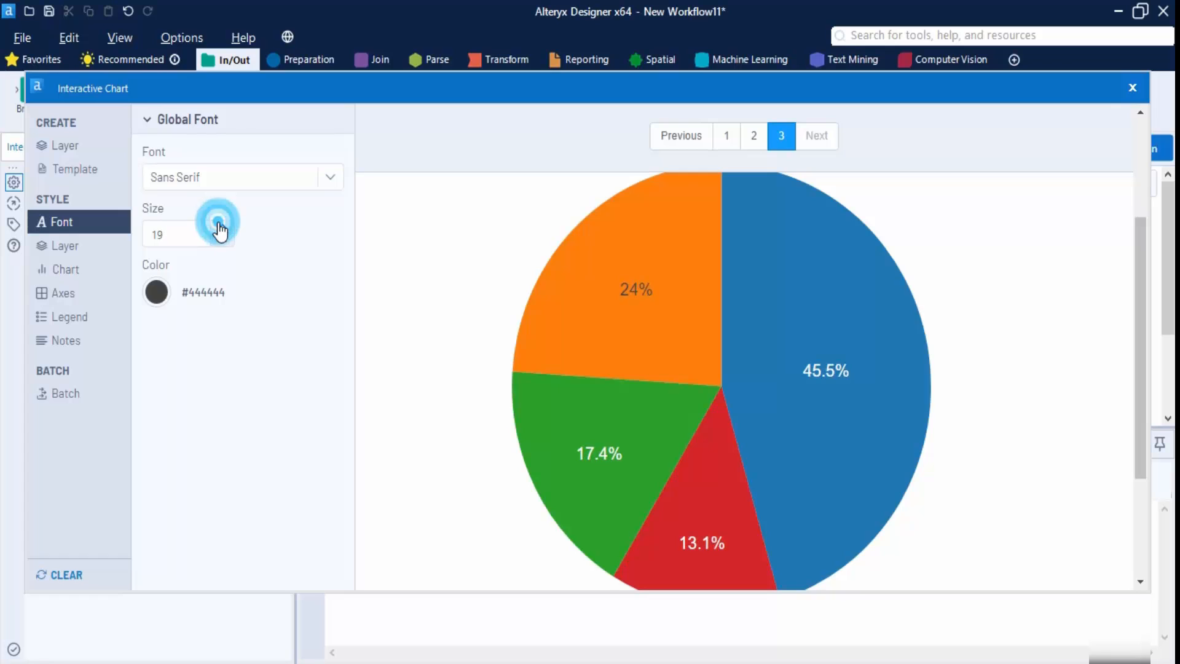
pyautogui.click(223, 227)
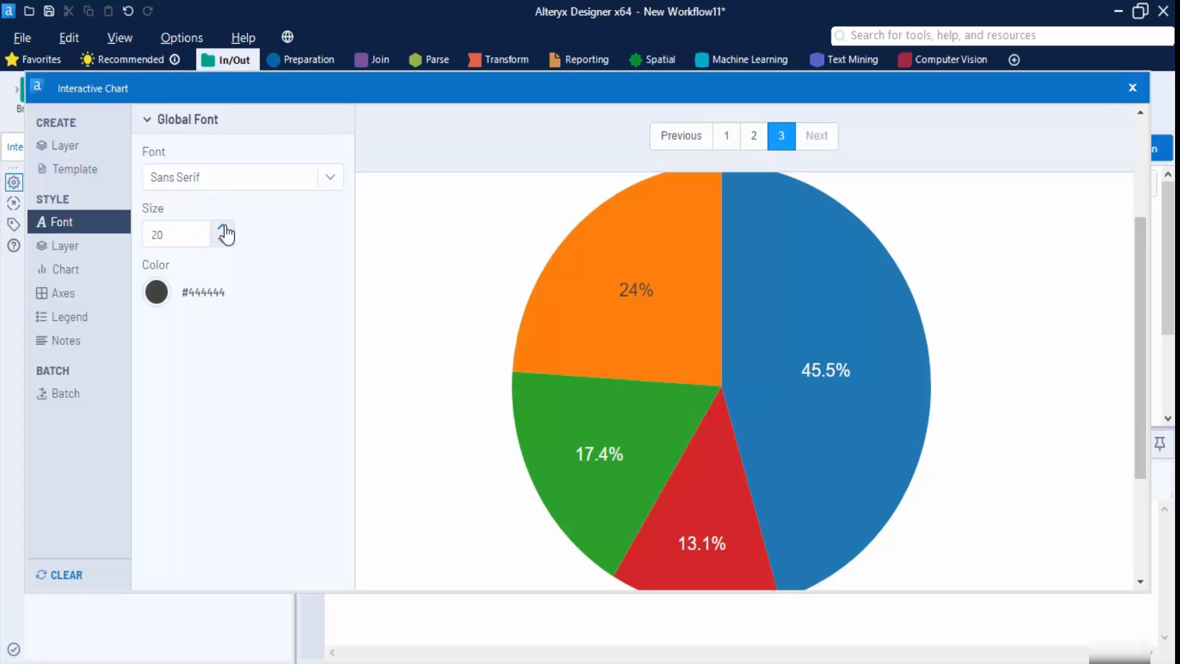
# - Check the enlarged labels on the Furniture and Office Supplies pages
pyautogui.click(725, 136)
pyautogui.click(754, 134)
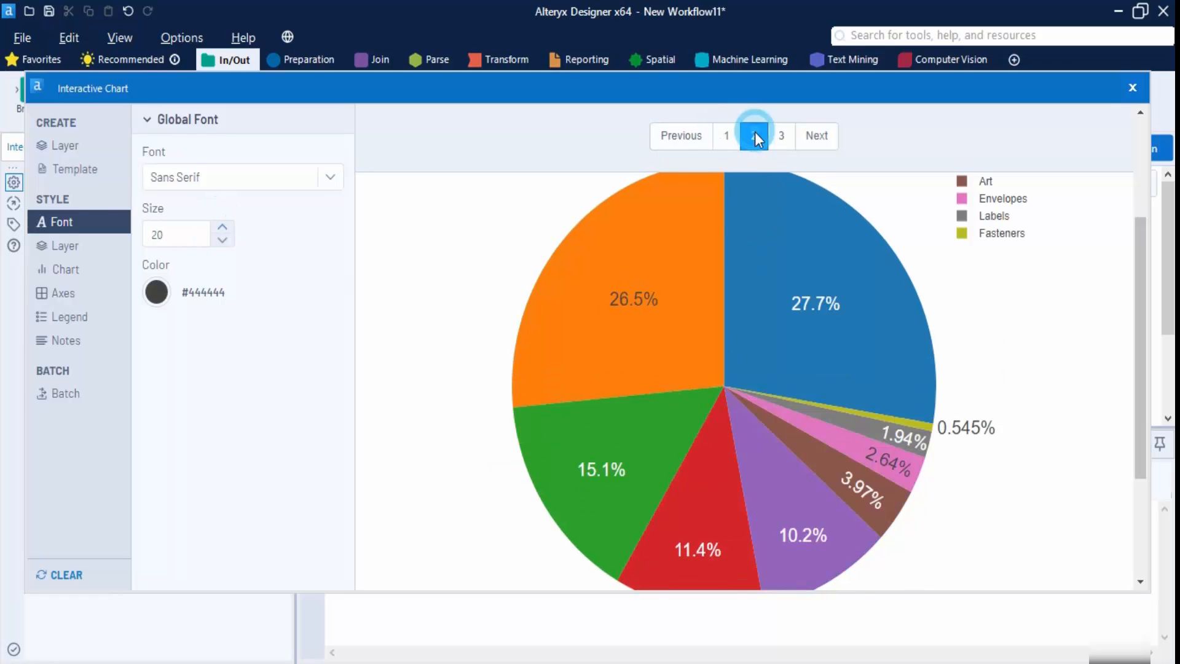
pyautogui.click(64, 246)
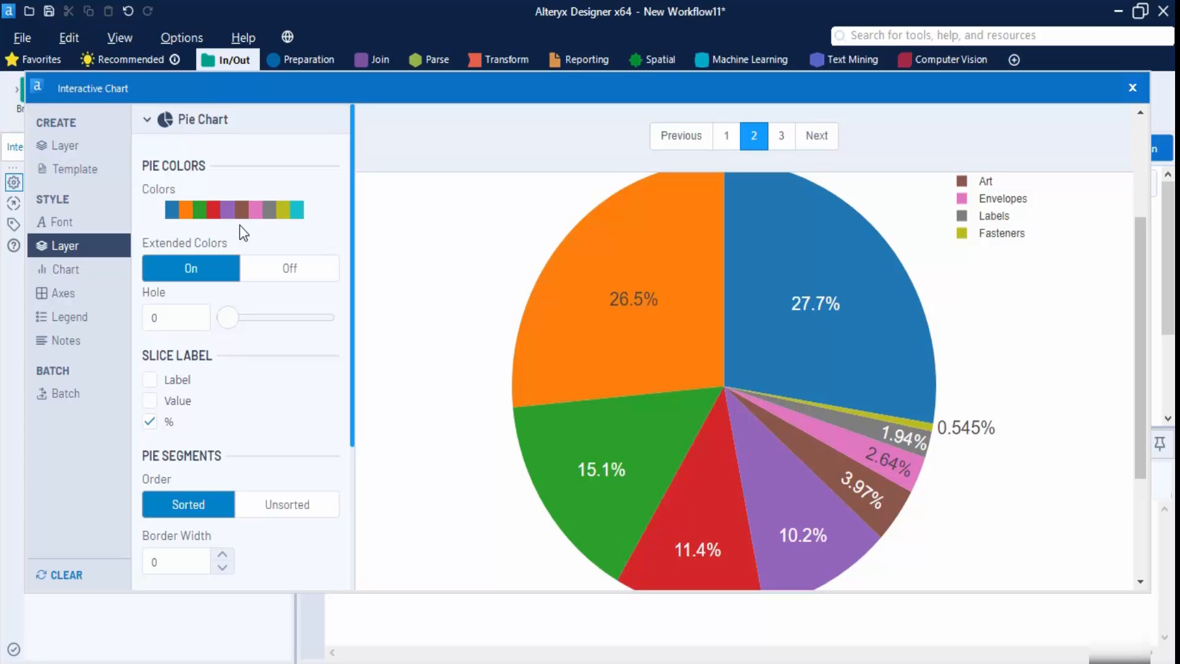
# - Try the Light24, RdBu and RdGy palettes on the pie slices
pyautogui.click(282, 210)
pyautogui.scroll(-1, 251, 461)
pyautogui.scroll(-1, 251, 461)
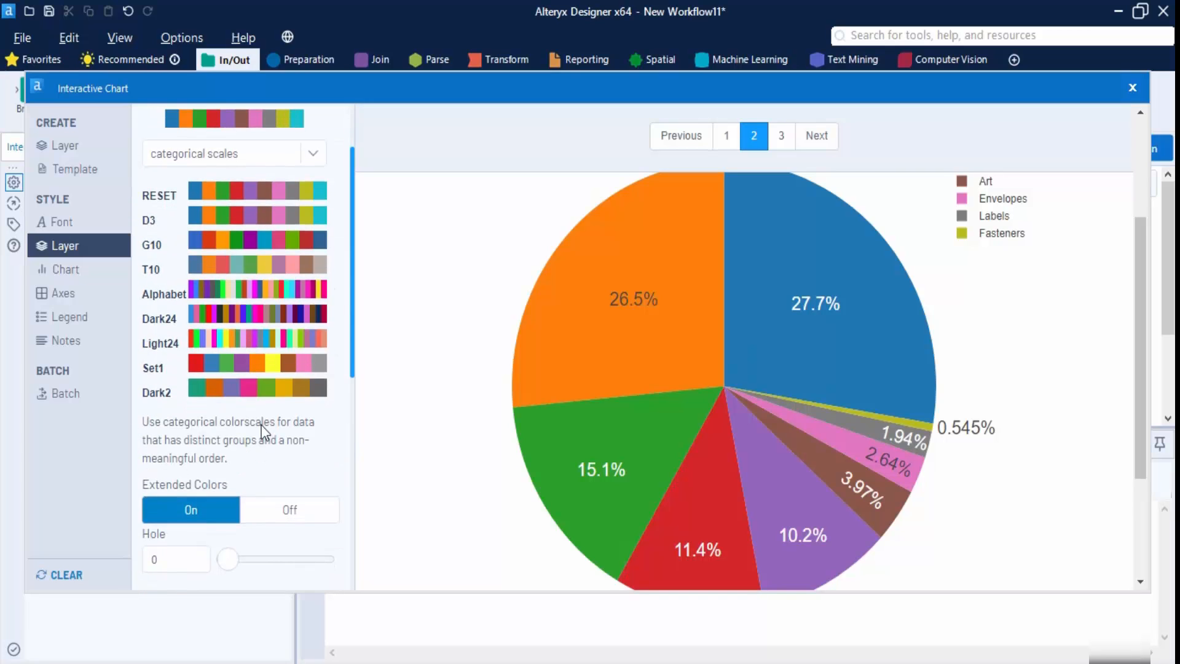
pyautogui.scroll(2, 273, 400)
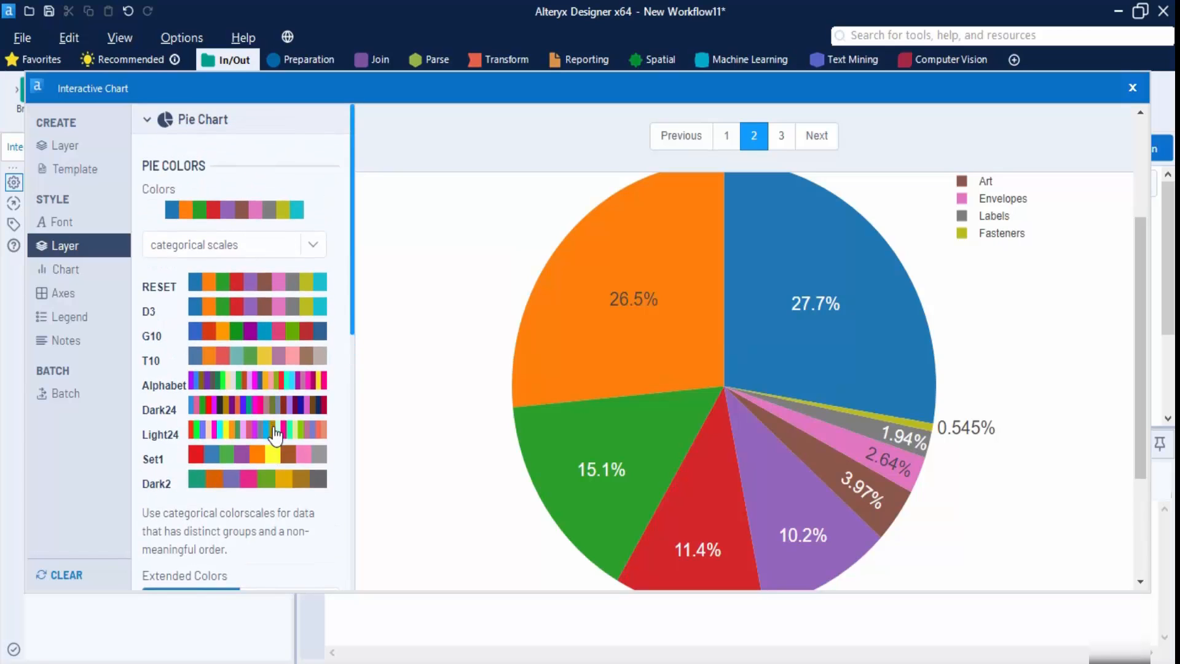
pyautogui.click(275, 433)
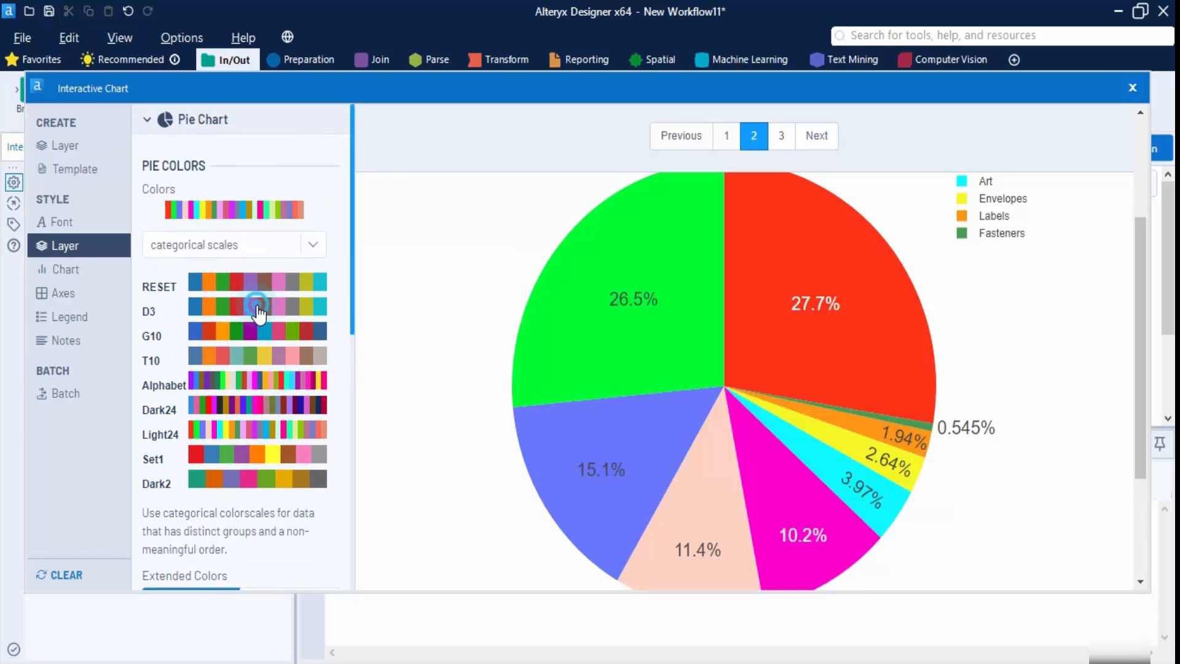
pyautogui.click(268, 280)
pyautogui.click(303, 245)
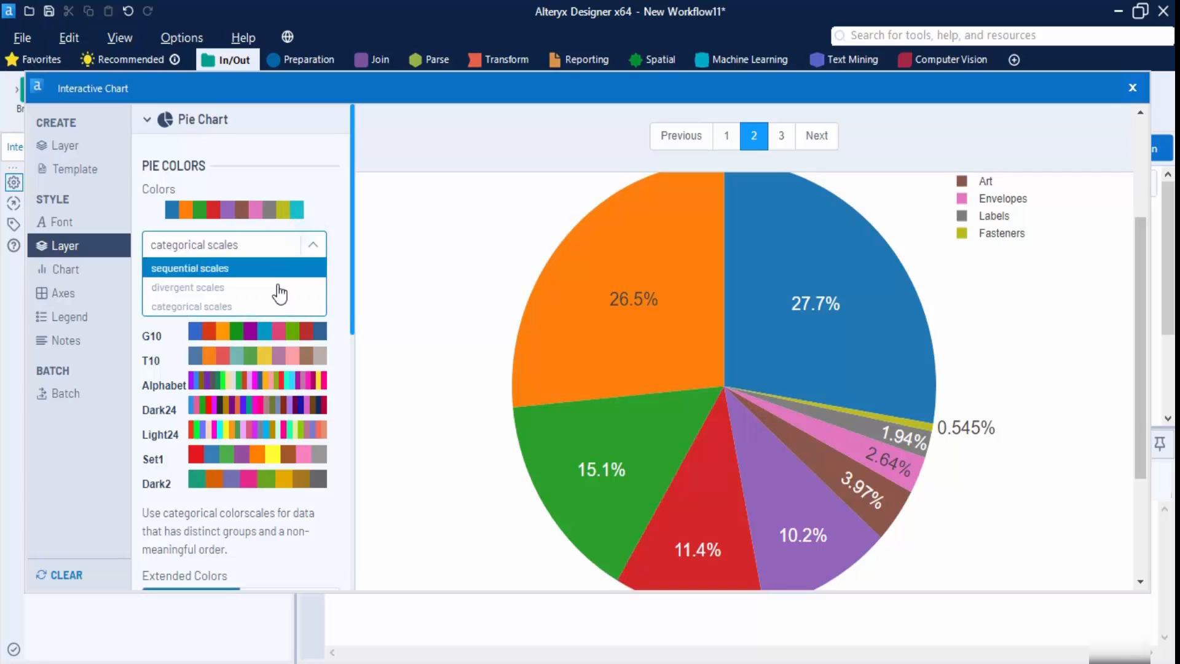
pyautogui.click(249, 283)
pyautogui.click(292, 333)
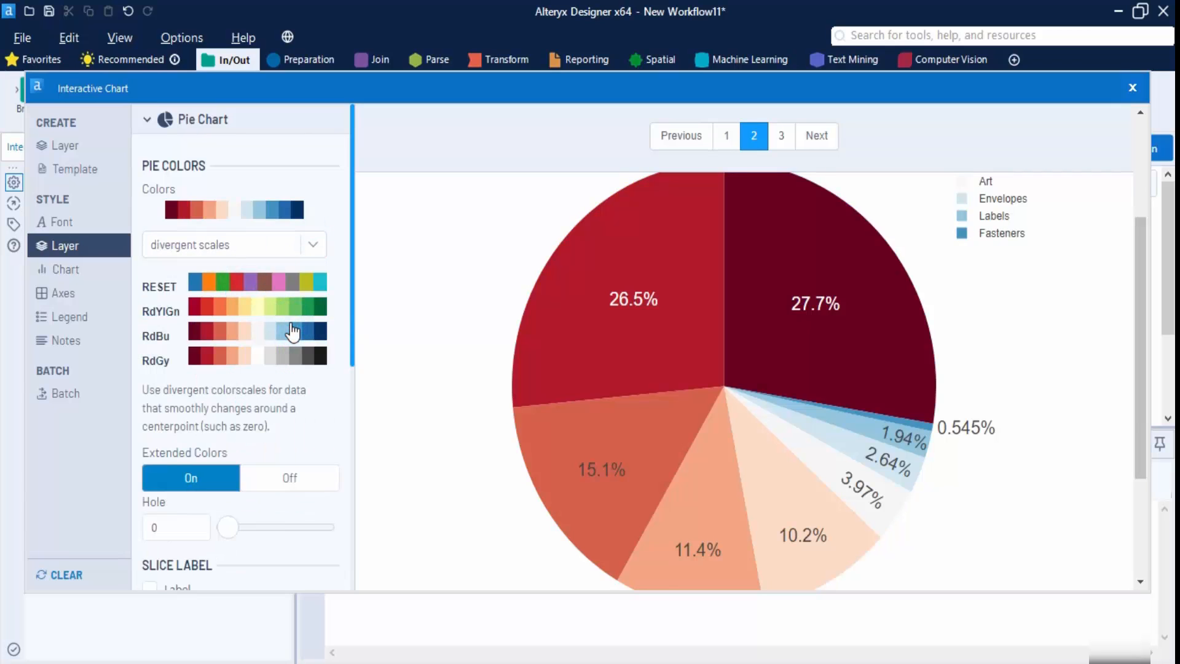
pyautogui.click(300, 297)
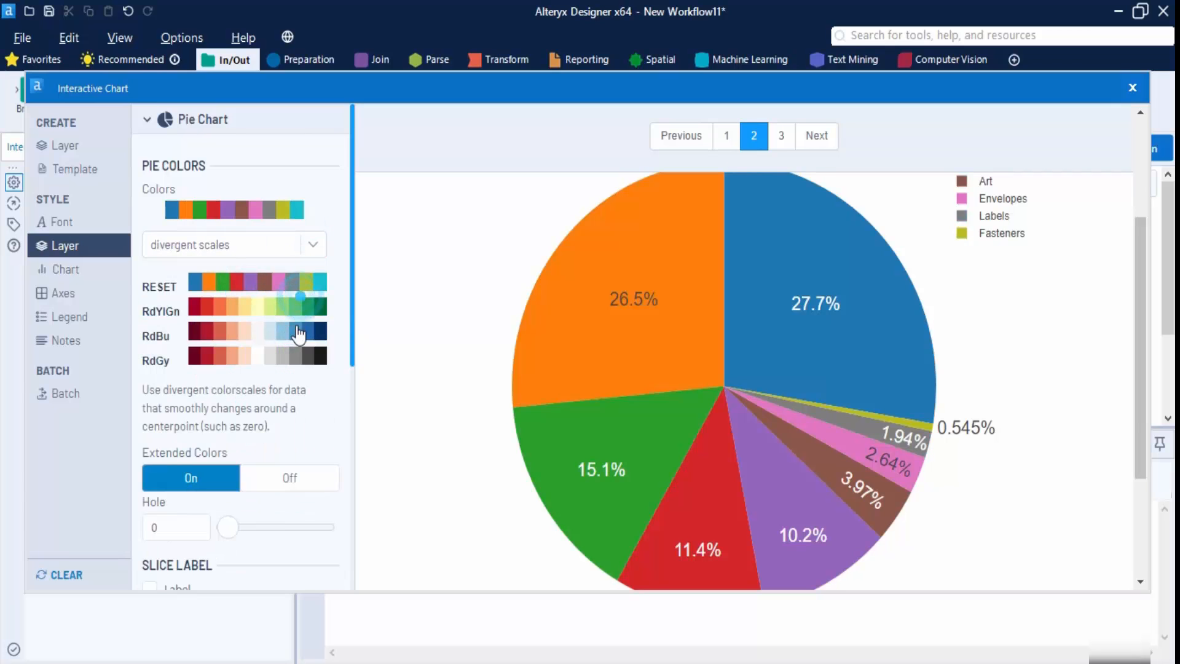
pyautogui.click(297, 360)
# - Switch to sequential colour scales and colour the pie with Greens
pyautogui.click(313, 244)
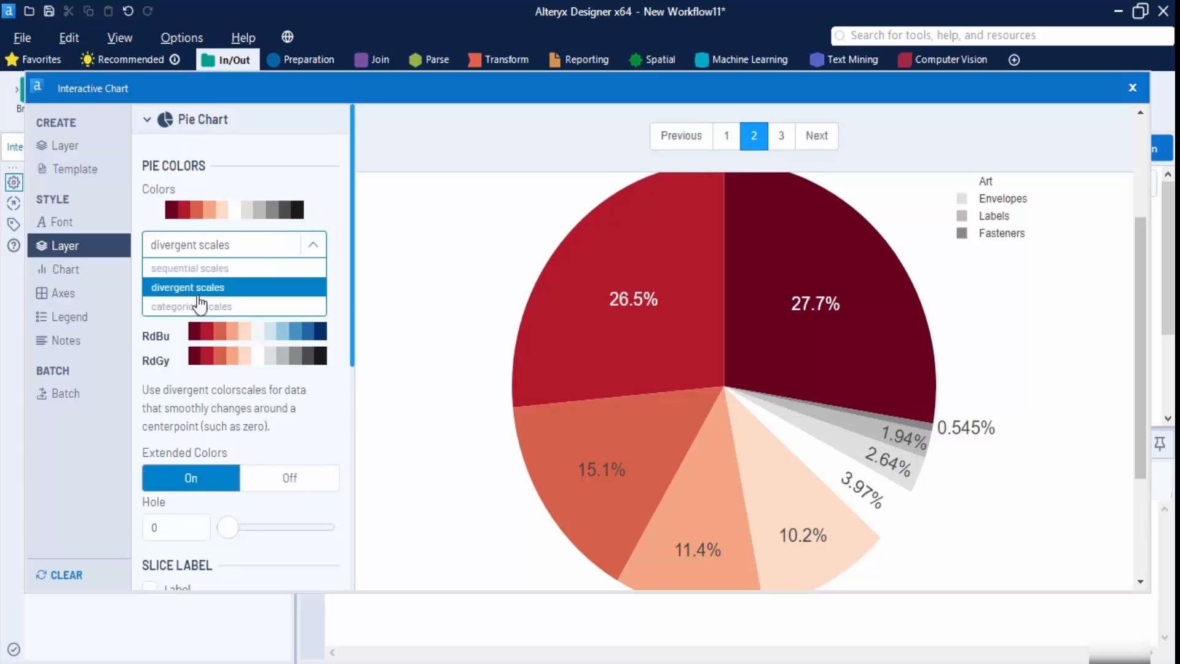
pyautogui.click(208, 268)
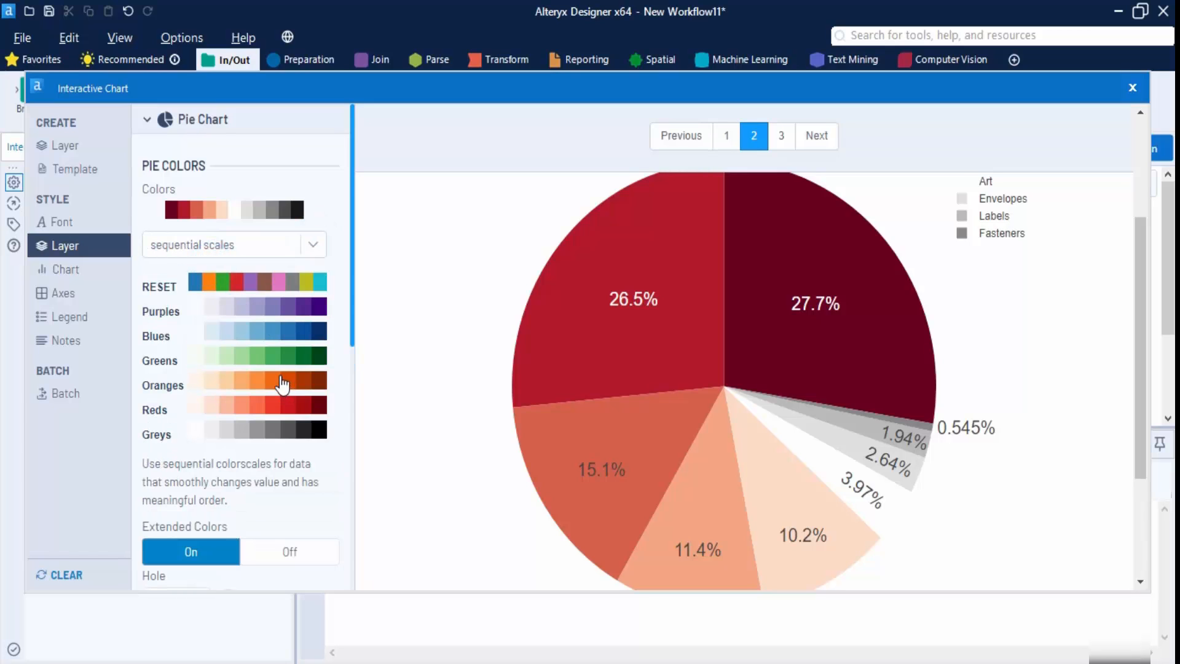
pyautogui.click(281, 383)
pyautogui.click(290, 359)
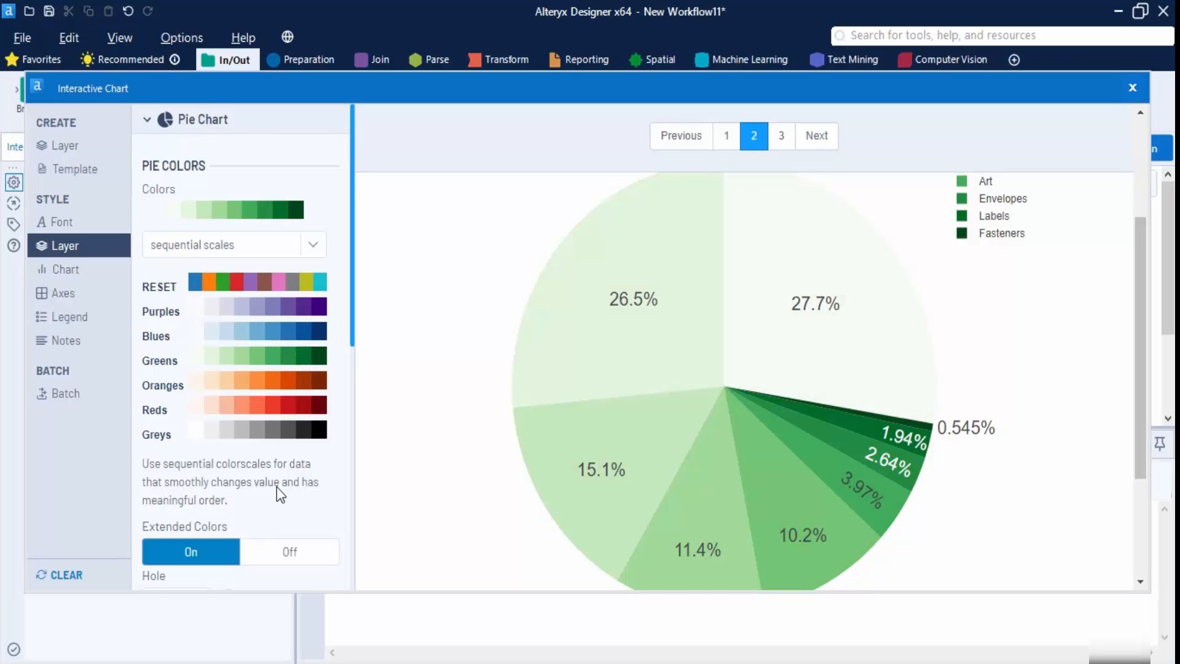
pyautogui.scroll(-3, 277, 488)
pyautogui.scroll(-3, 281, 495)
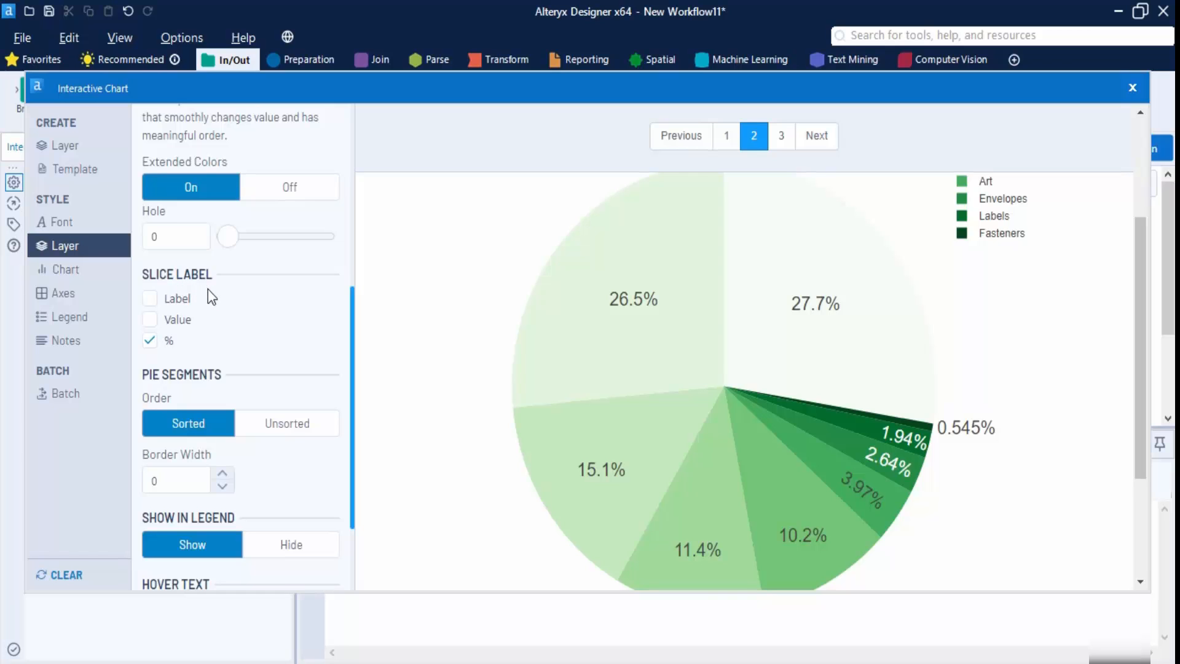
# - Label each slice with its sub-category name and percentage, leaving the sales value off
pyautogui.click(150, 320)
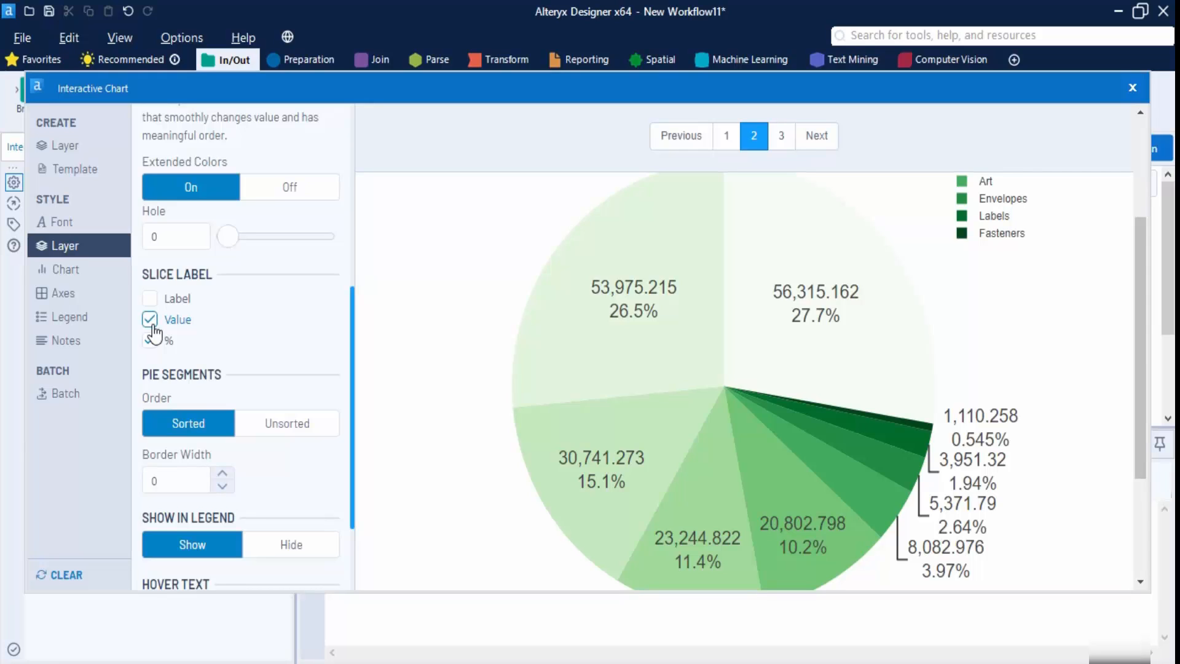
pyautogui.click(150, 299)
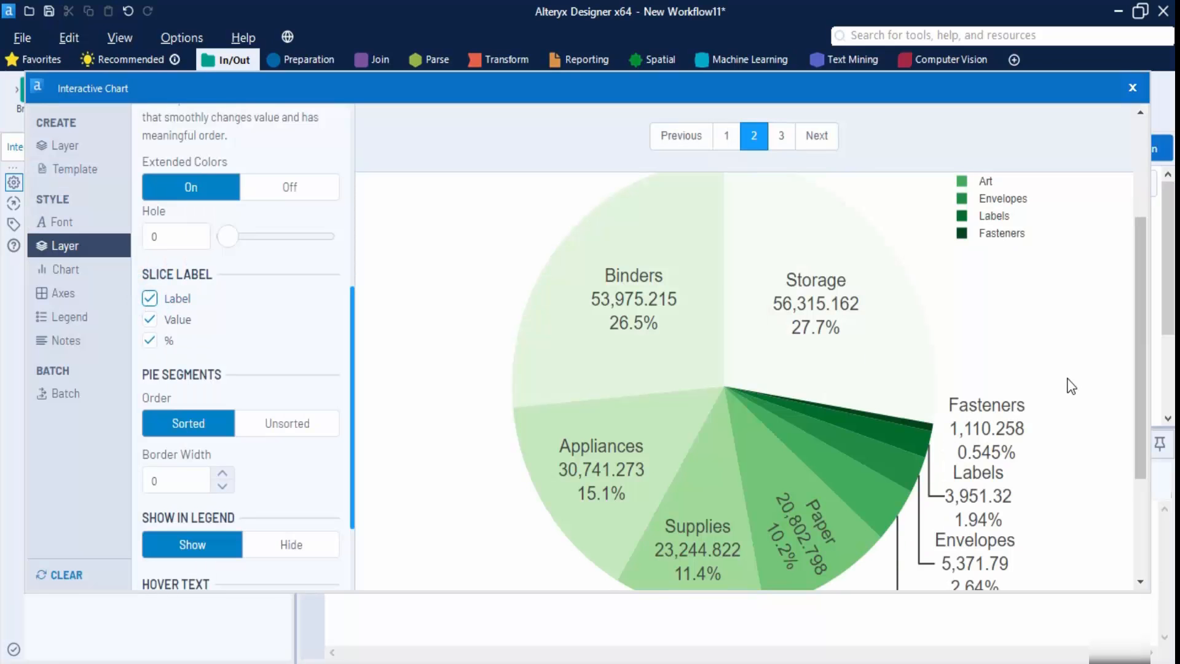
pyautogui.scroll(-4, 989, 315)
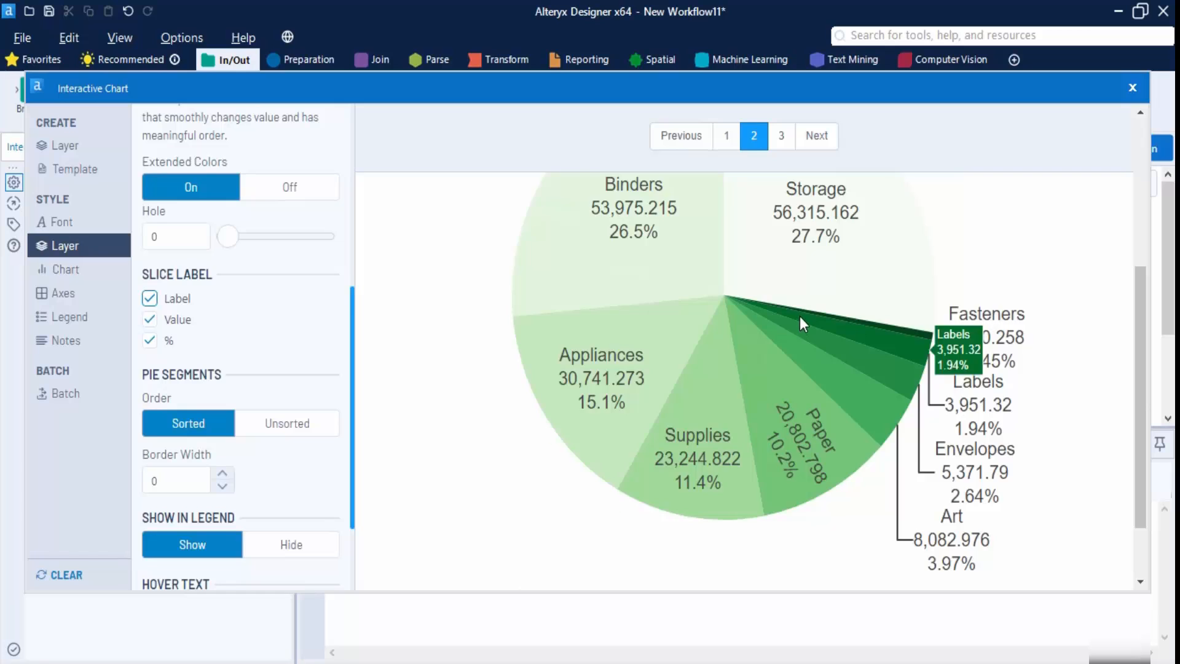
pyautogui.scroll(2, 989, 314)
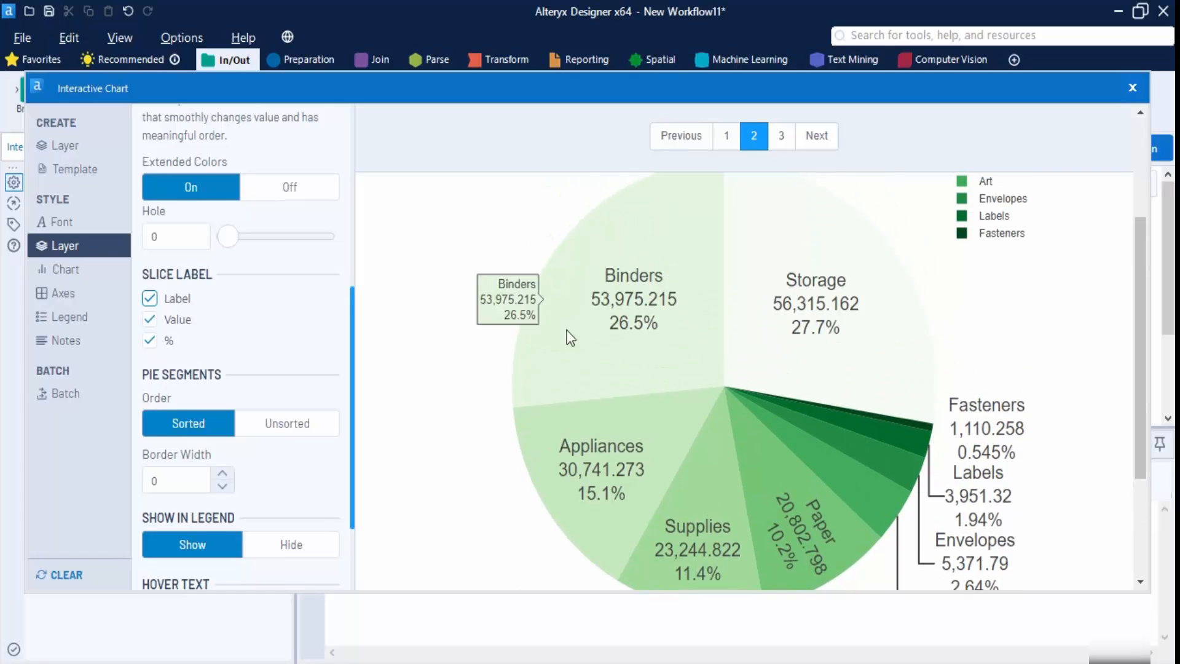
pyautogui.click(150, 320)
# - Keep the legend shown and remove Percent from the hover text
pyautogui.scroll(-3, 219, 342)
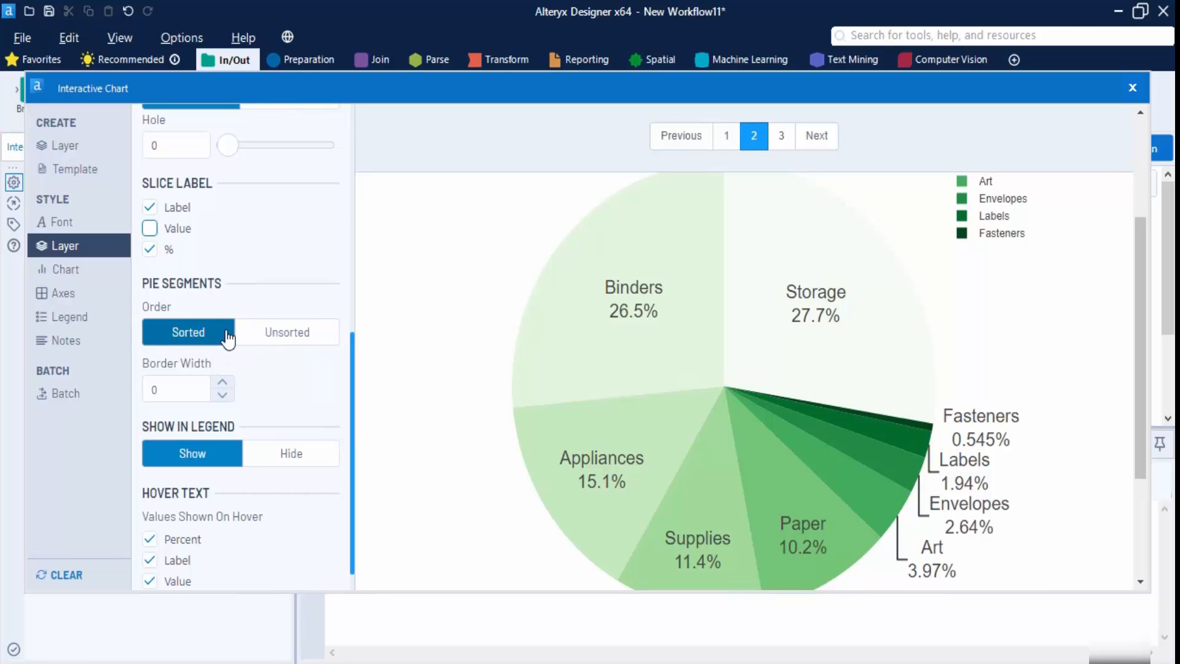
pyautogui.scroll(-1, 245, 350)
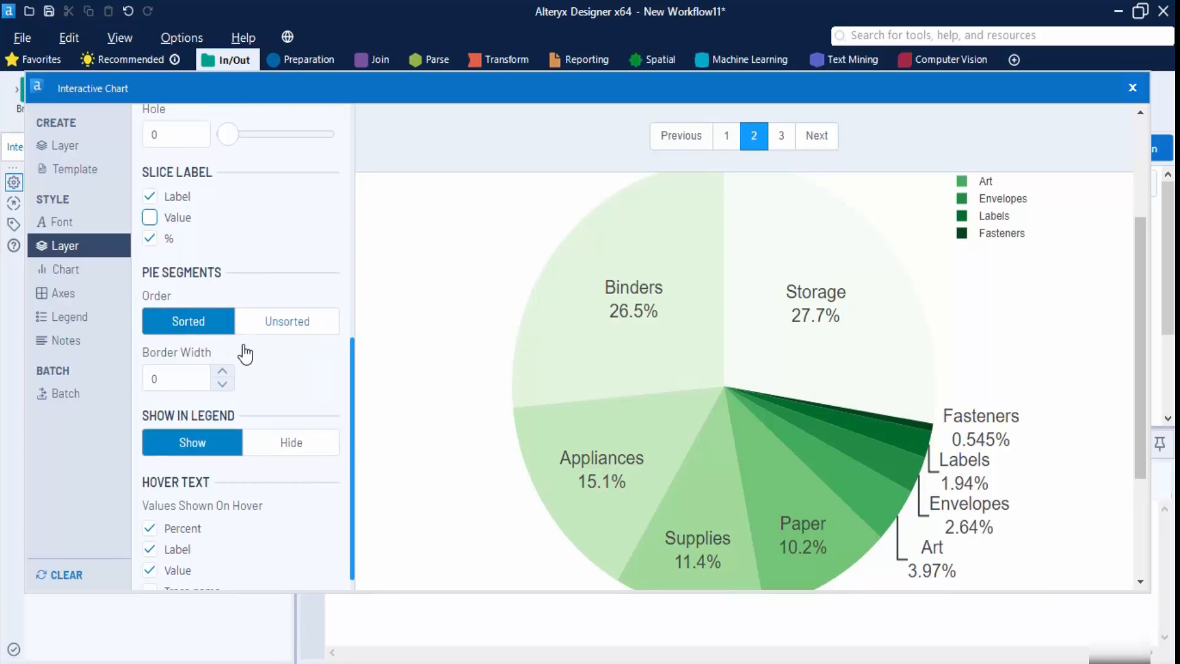
pyautogui.scroll(3, 1057, 298)
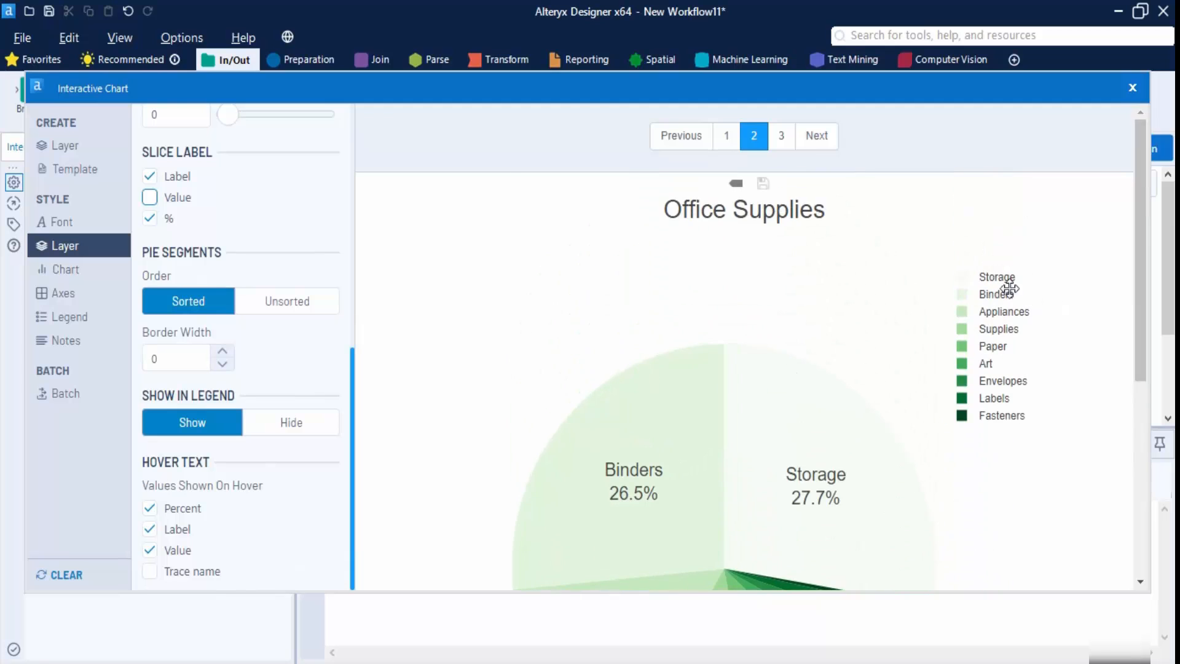
pyautogui.click(278, 425)
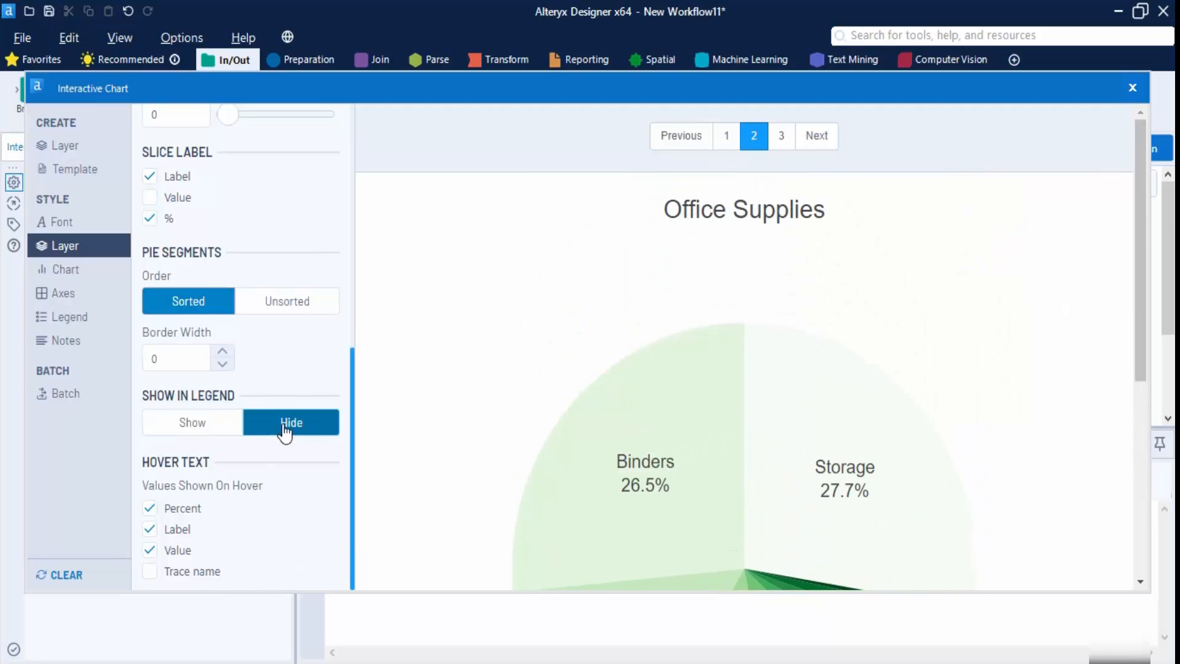
pyautogui.click(206, 430)
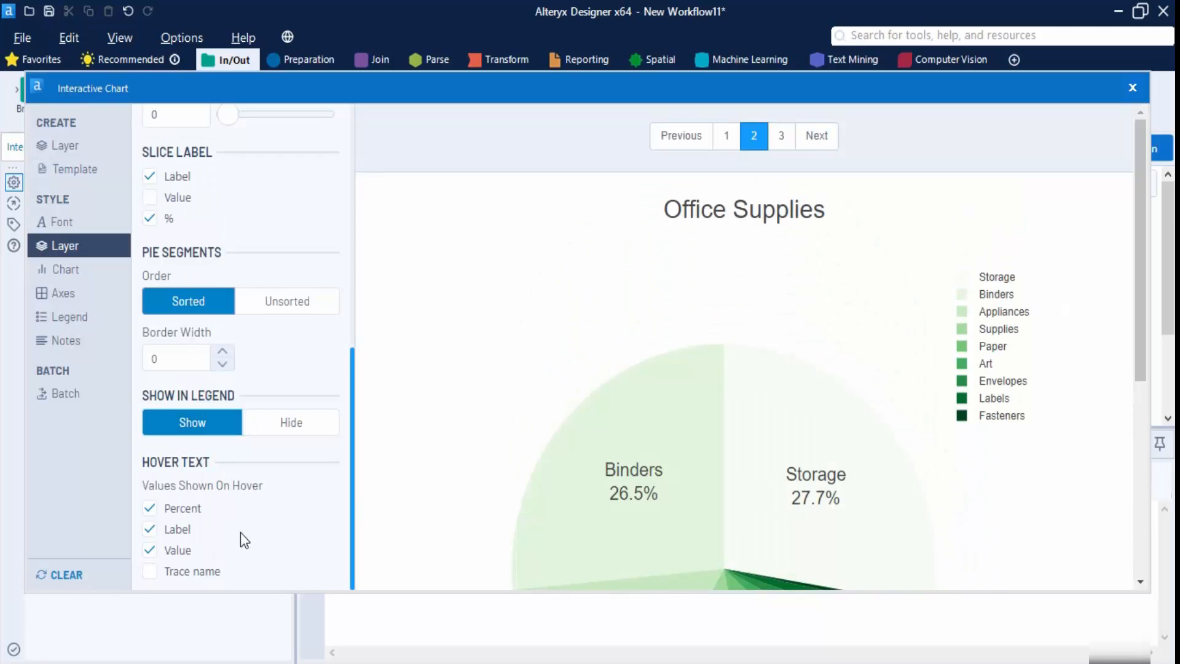
pyautogui.moveTo(693, 429)
pyautogui.click(150, 508)
pyautogui.moveTo(628, 510)
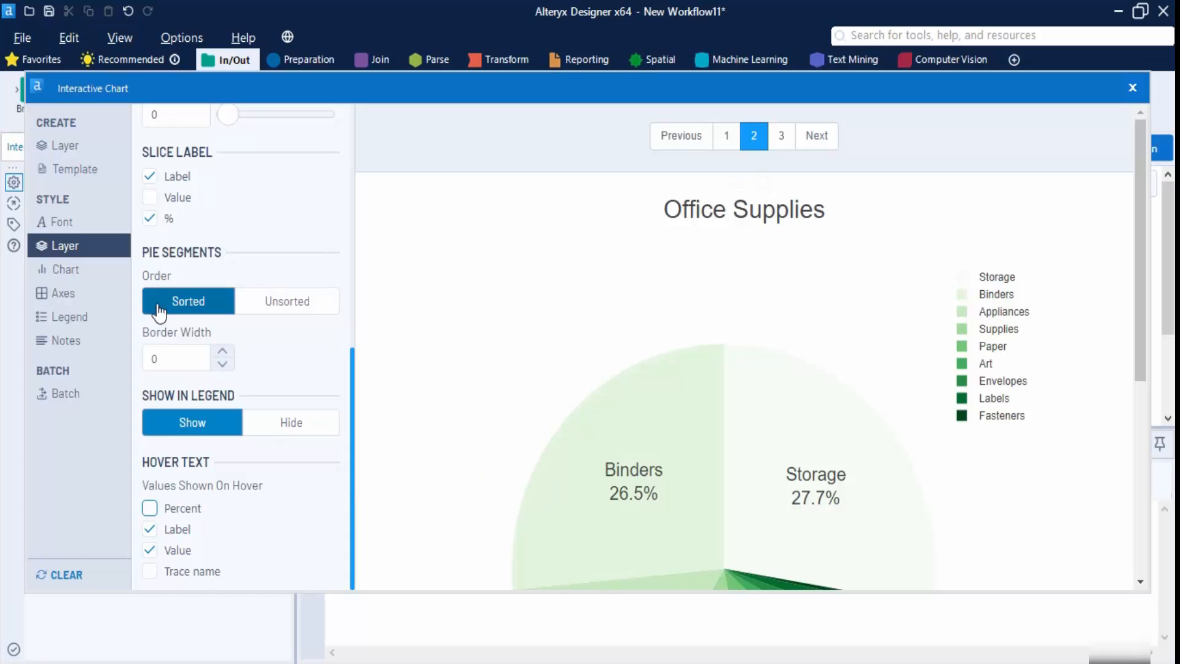
# - Set the chart background colour to olive #BCBD22 after trying reds
pyautogui.click(101, 269)
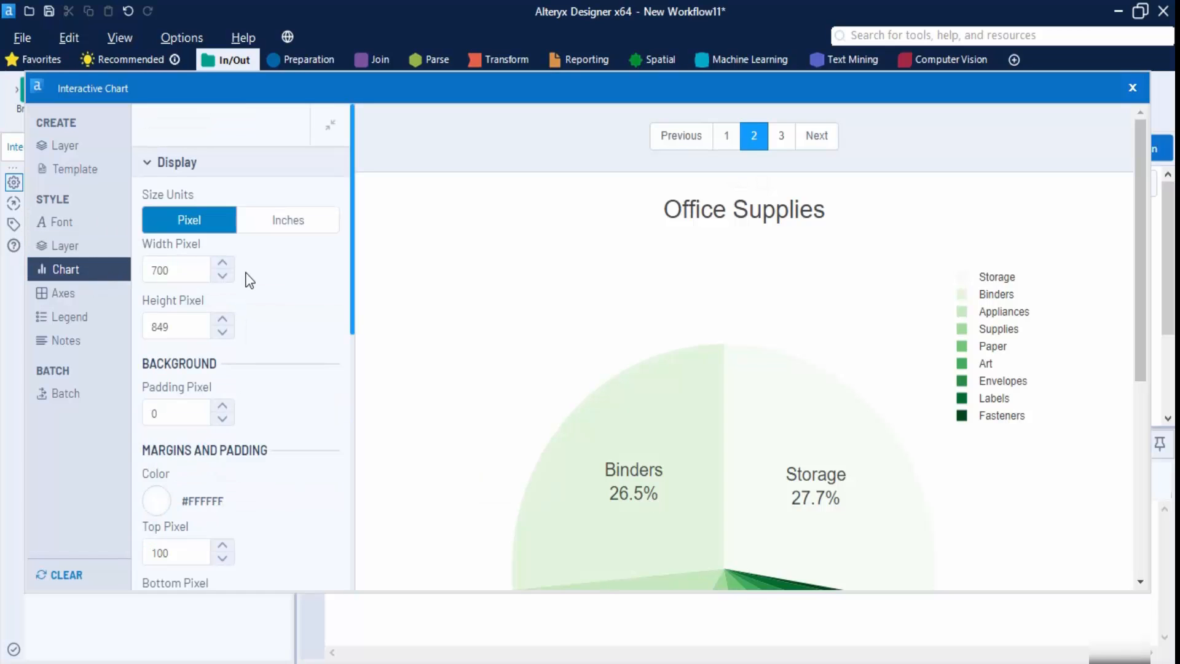
pyautogui.click(195, 279)
pyautogui.scroll(-3, 203, 329)
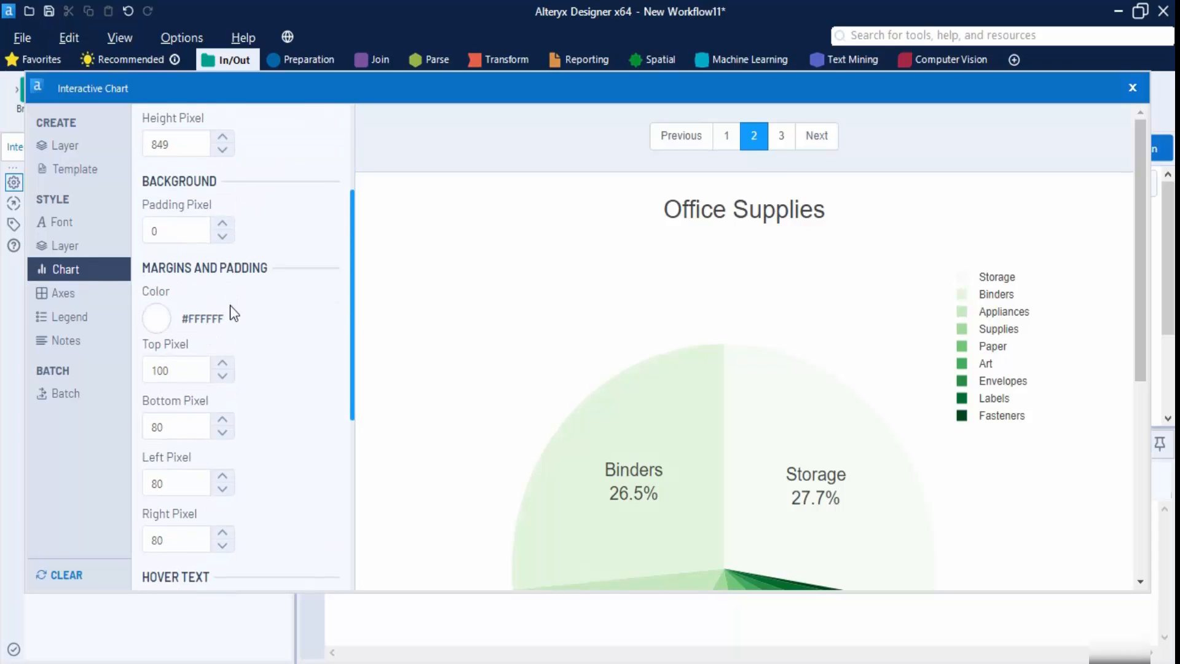
pyautogui.scroll(-3, 230, 308)
pyautogui.scroll(2, 209, 185)
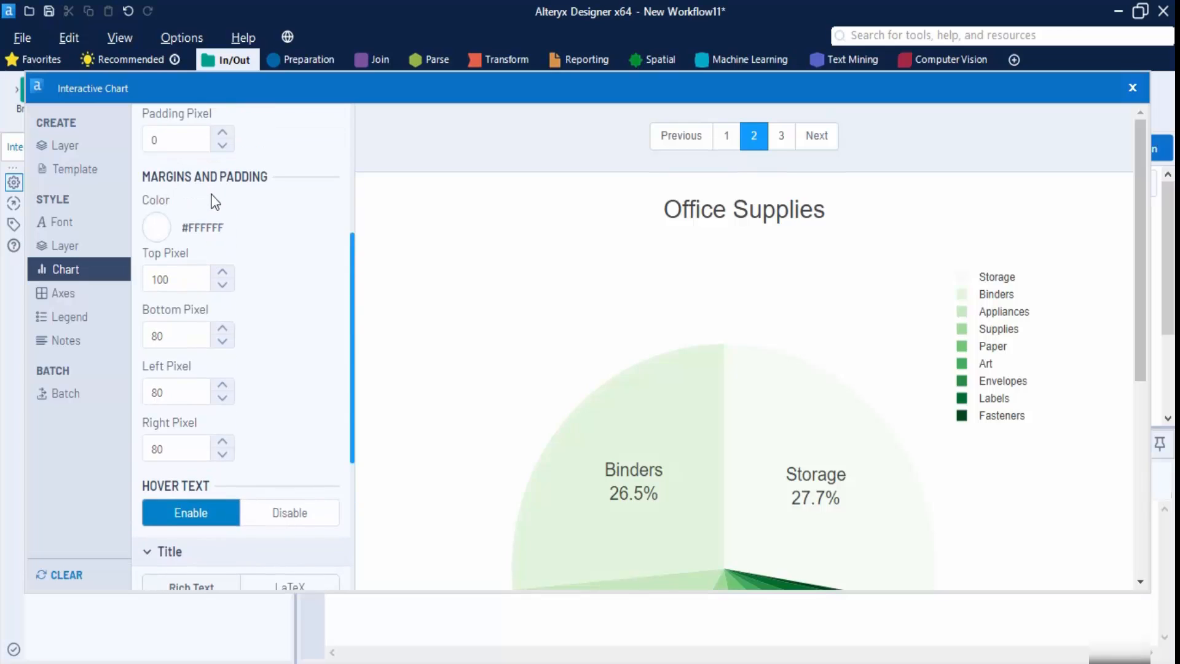
pyautogui.click(156, 227)
pyautogui.click(237, 291)
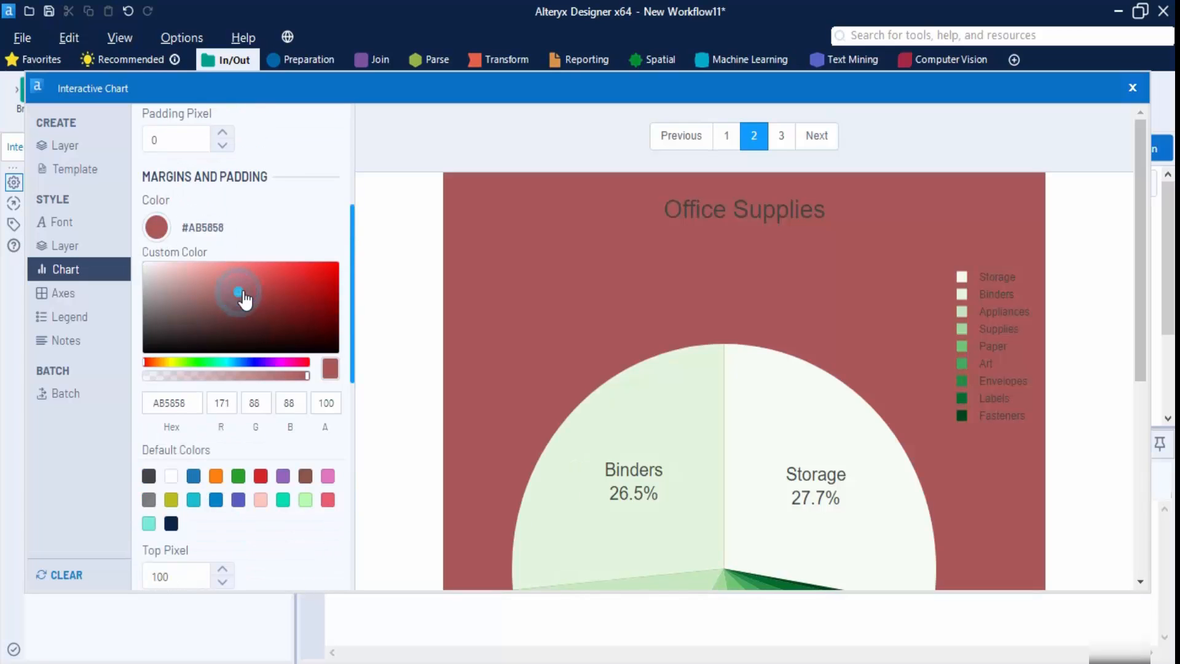
pyautogui.click(306, 291)
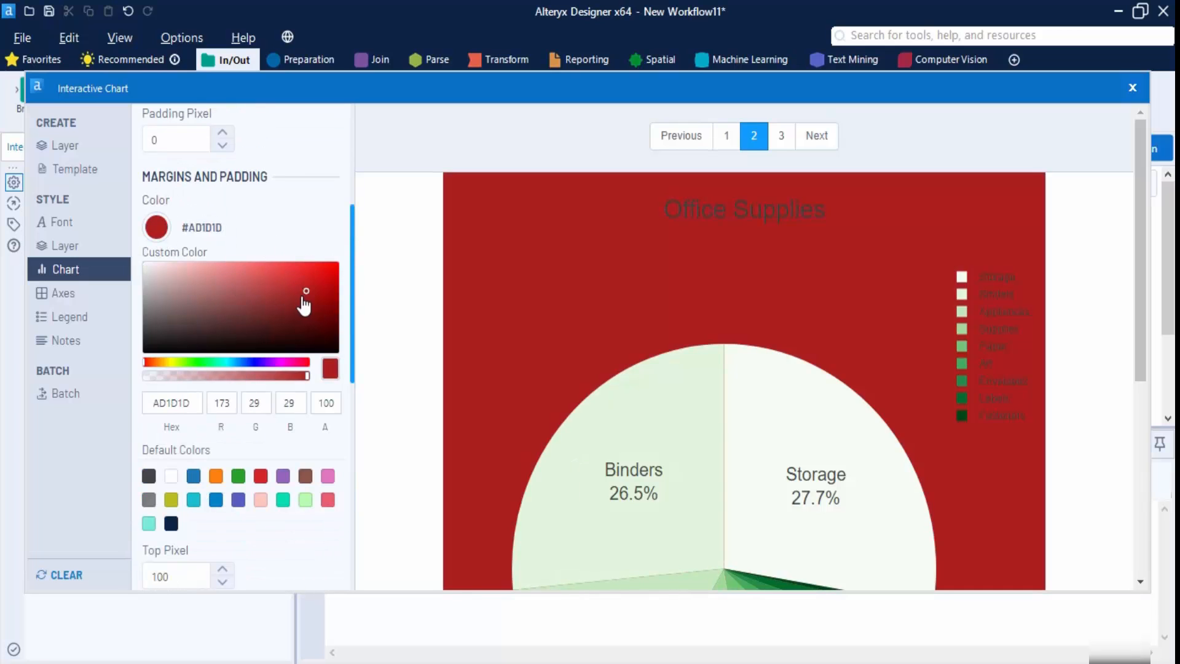
pyautogui.click(172, 501)
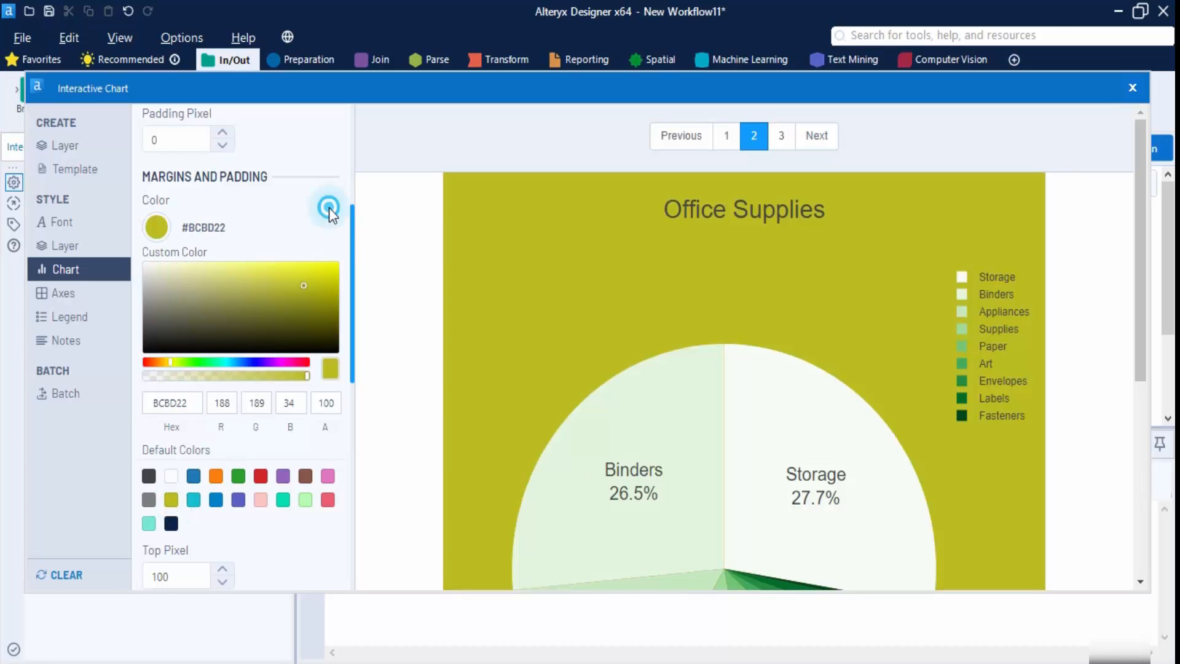
# - Switch the chart title to LaTeX formatting
pyautogui.scroll(-8, 286, 423)
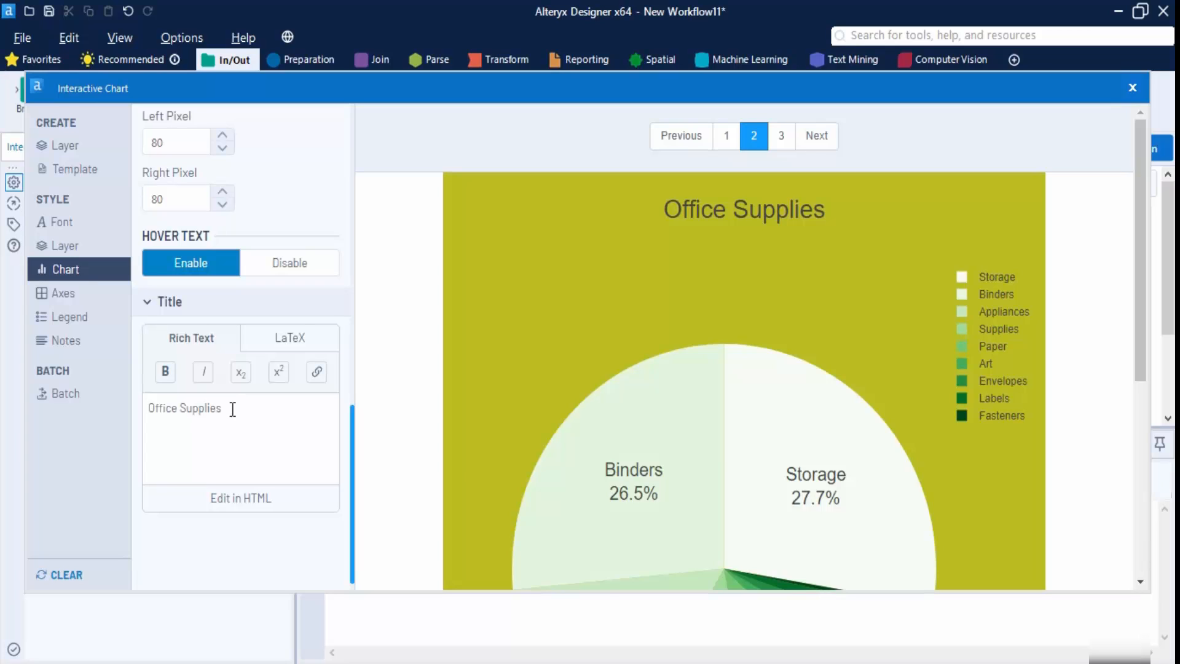
pyautogui.click(289, 345)
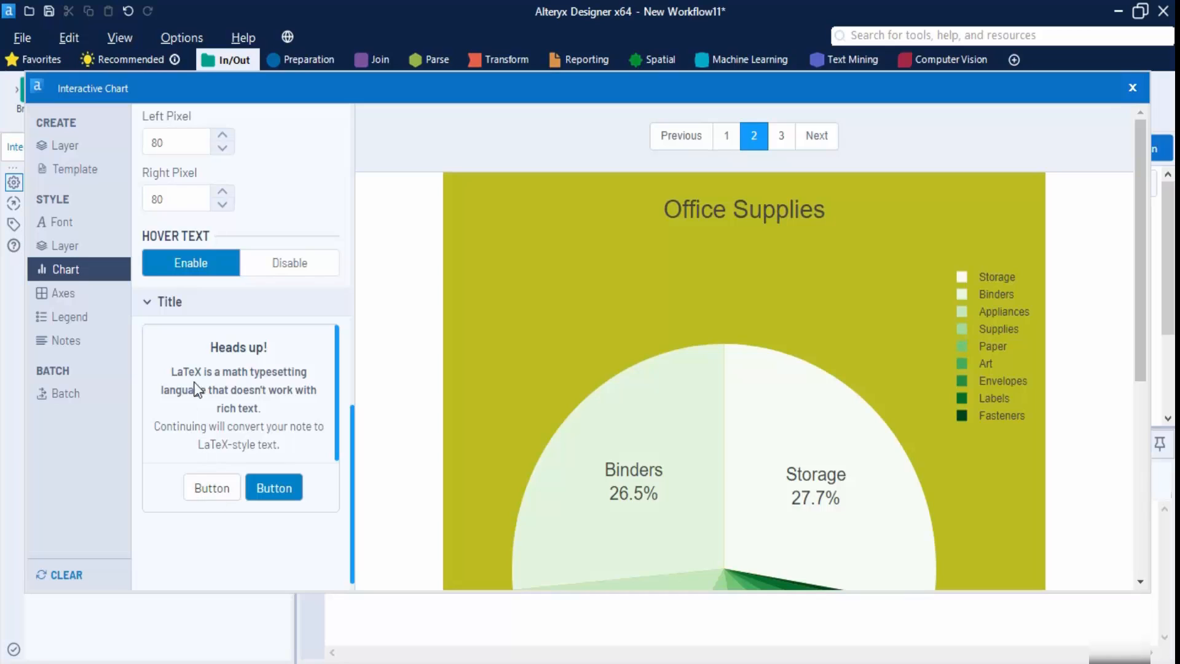
pyautogui.click(111, 294)
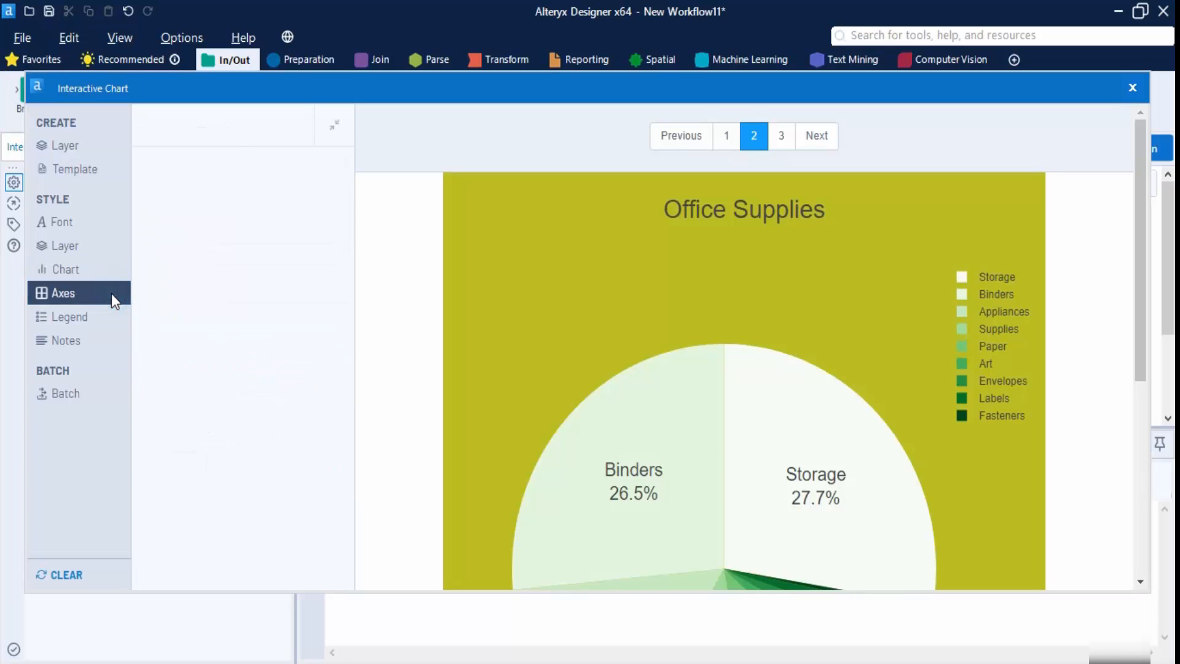
# - Set the legend font to Serif, size 17, in black
pyautogui.click(101, 325)
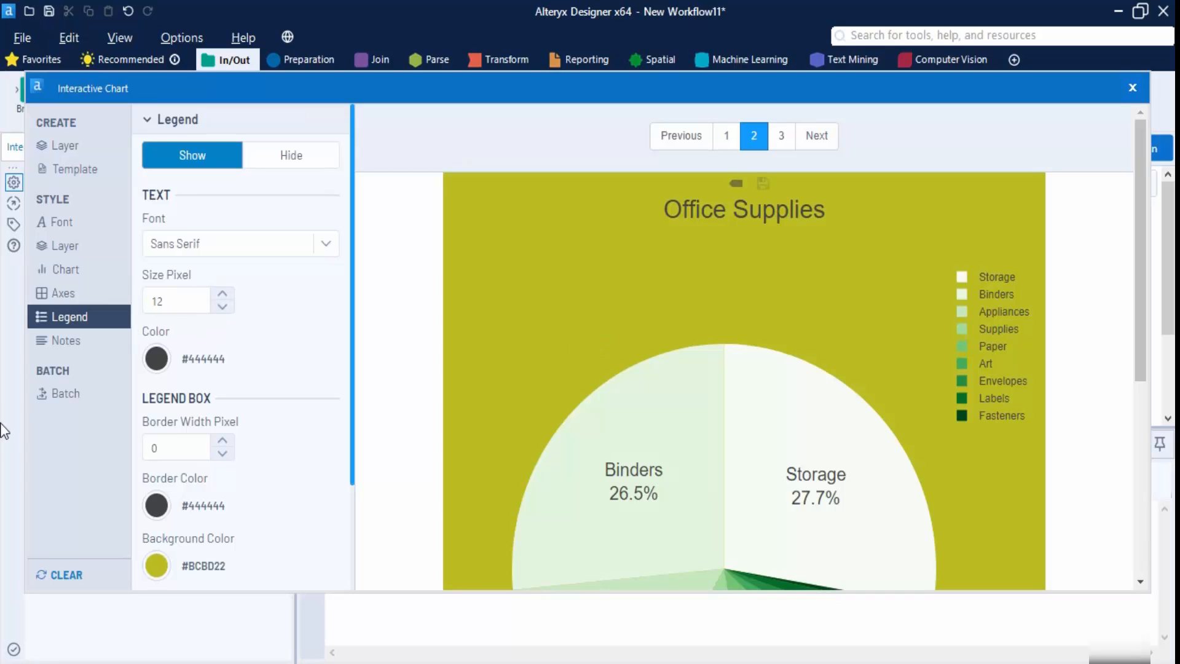
pyautogui.click(224, 246)
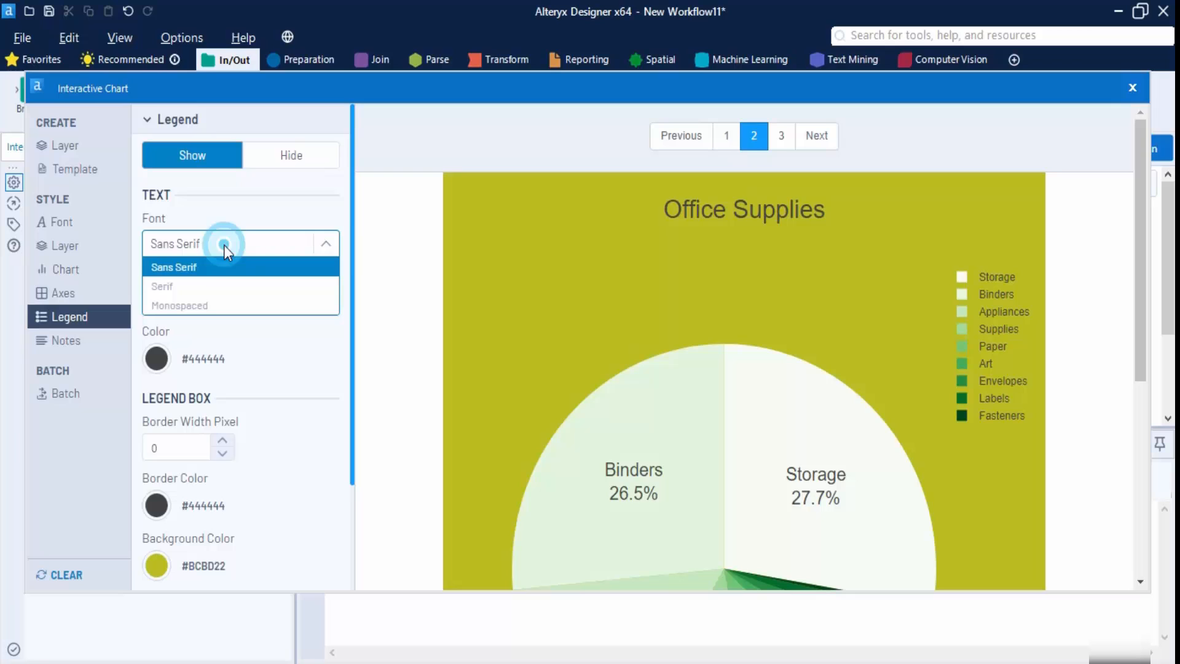
pyautogui.click(206, 285)
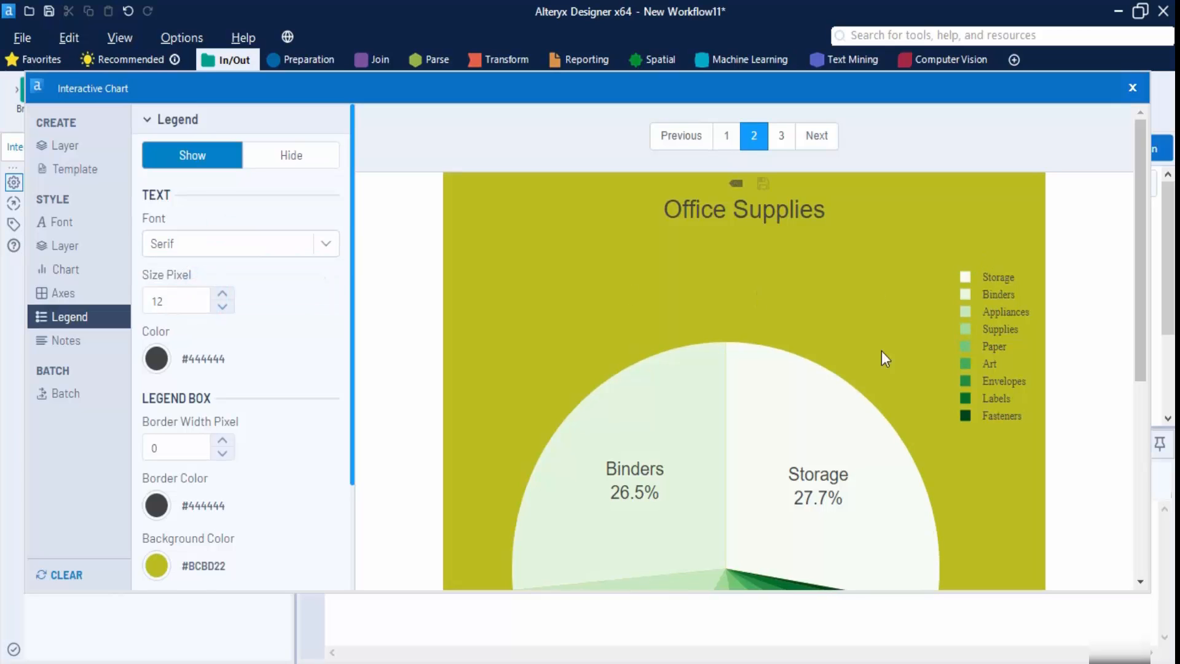
pyautogui.click(223, 295)
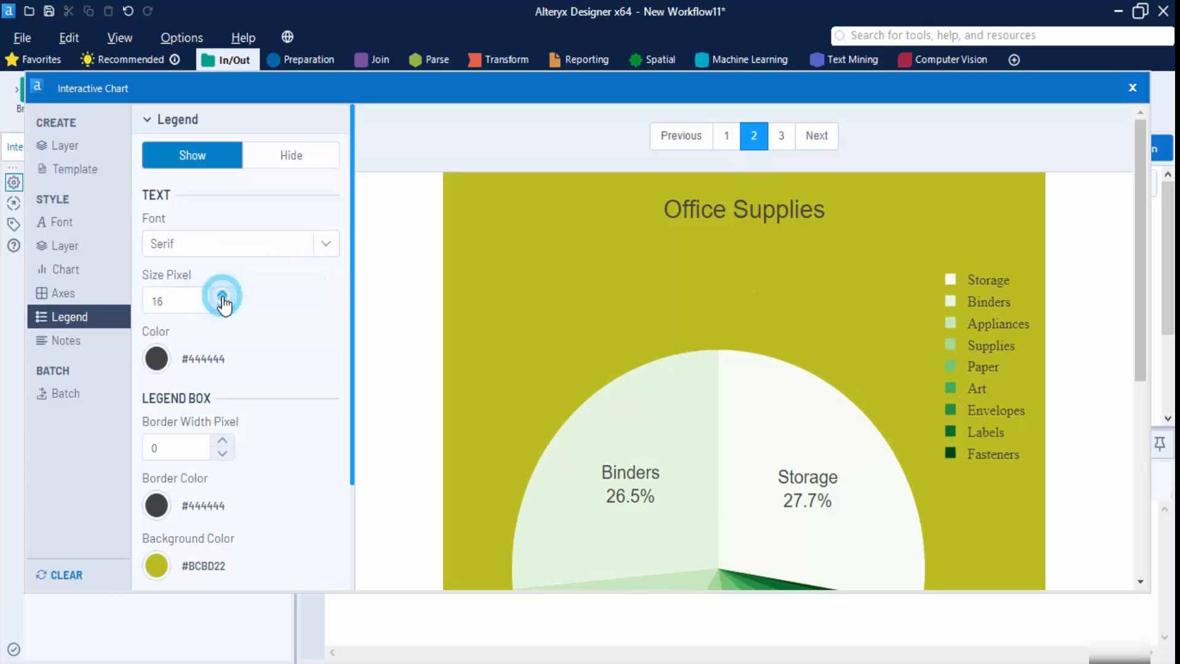
pyautogui.click(223, 295)
pyautogui.click(157, 360)
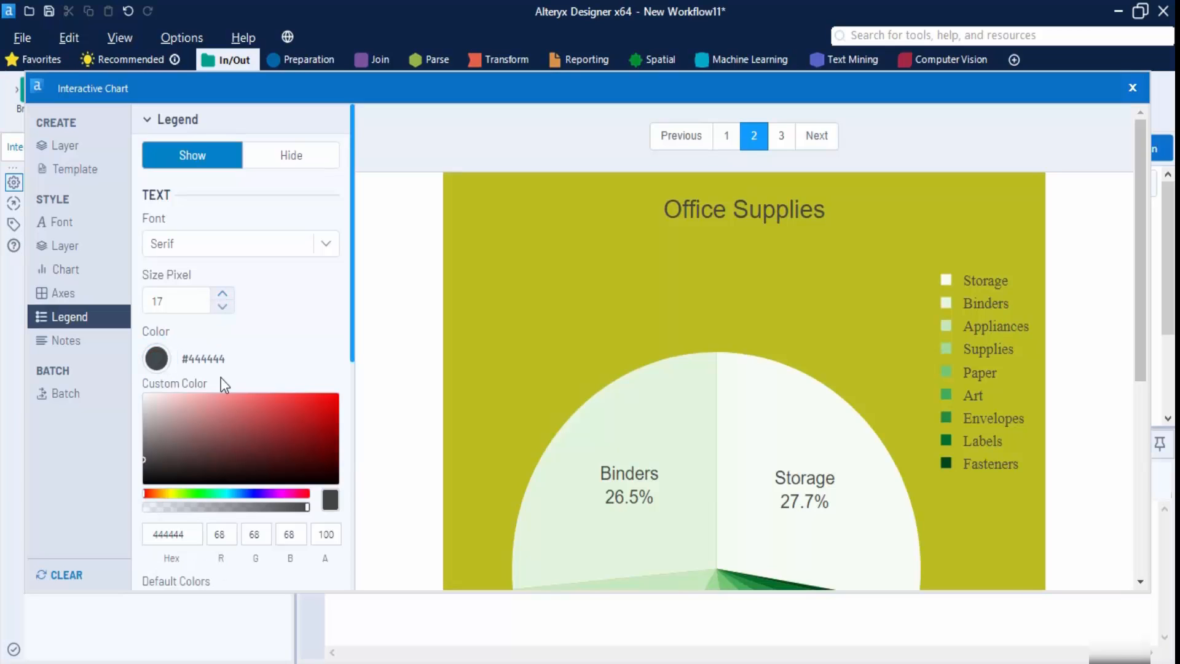
pyautogui.moveTo(163, 450); pyautogui.dragTo(562, 562)
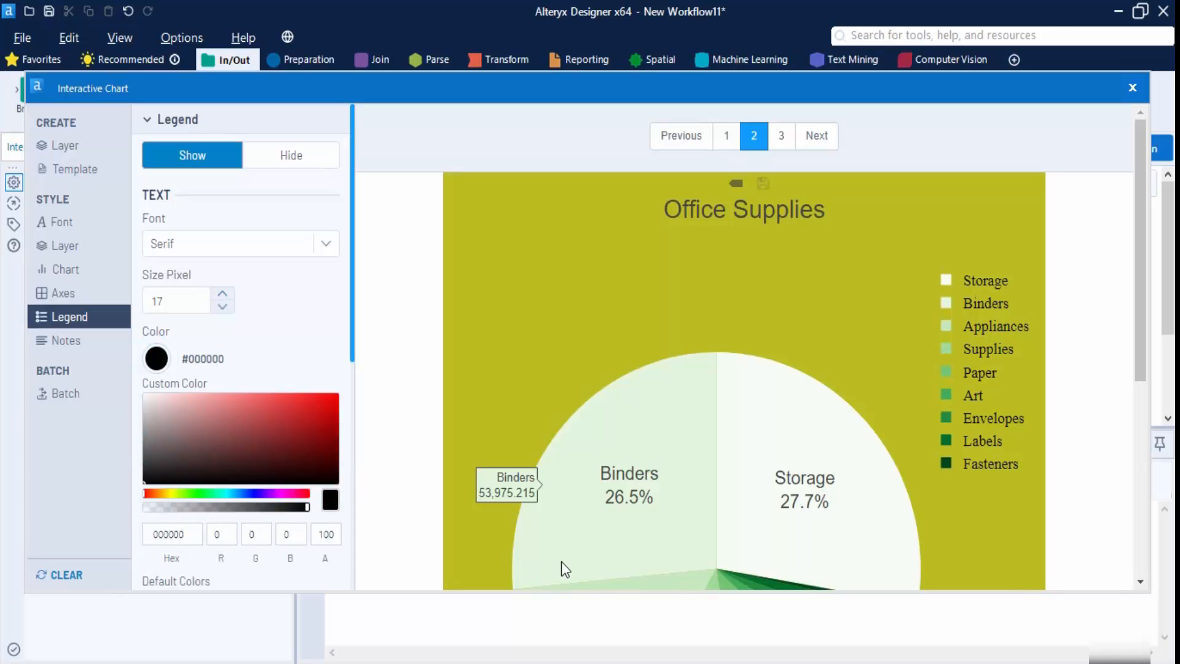
pyautogui.click(273, 329)
# - Give the legend a 1-pixel dark red #A30909 border
pyautogui.scroll(-6, 303, 381)
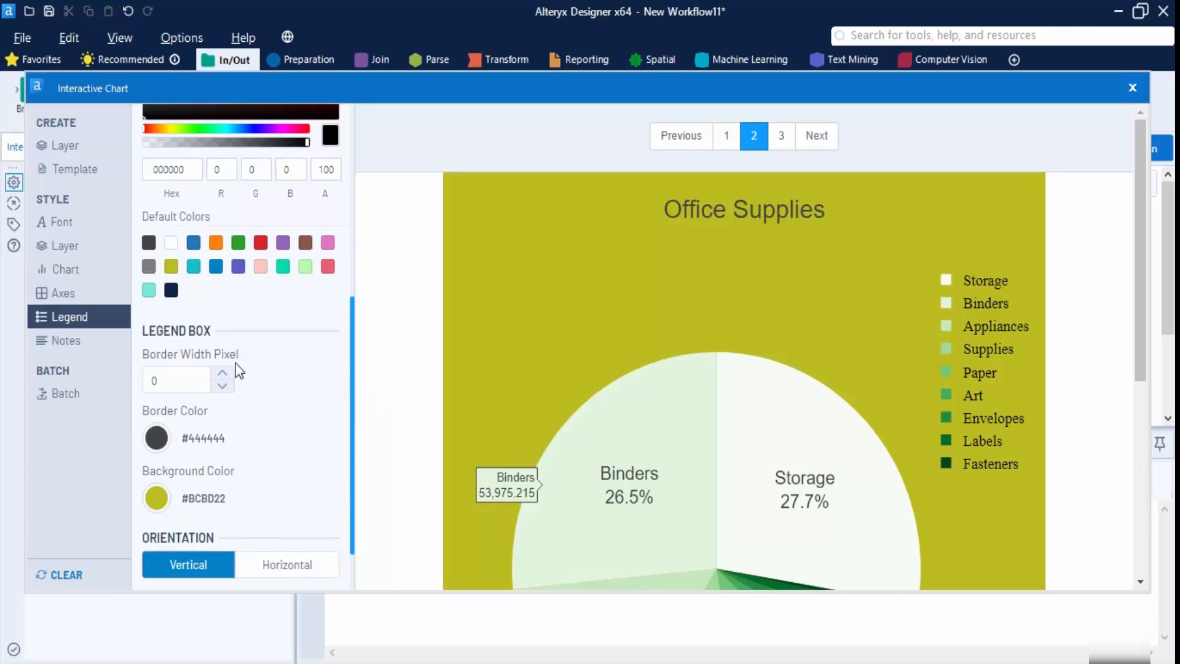
pyautogui.scroll(-1, 219, 389)
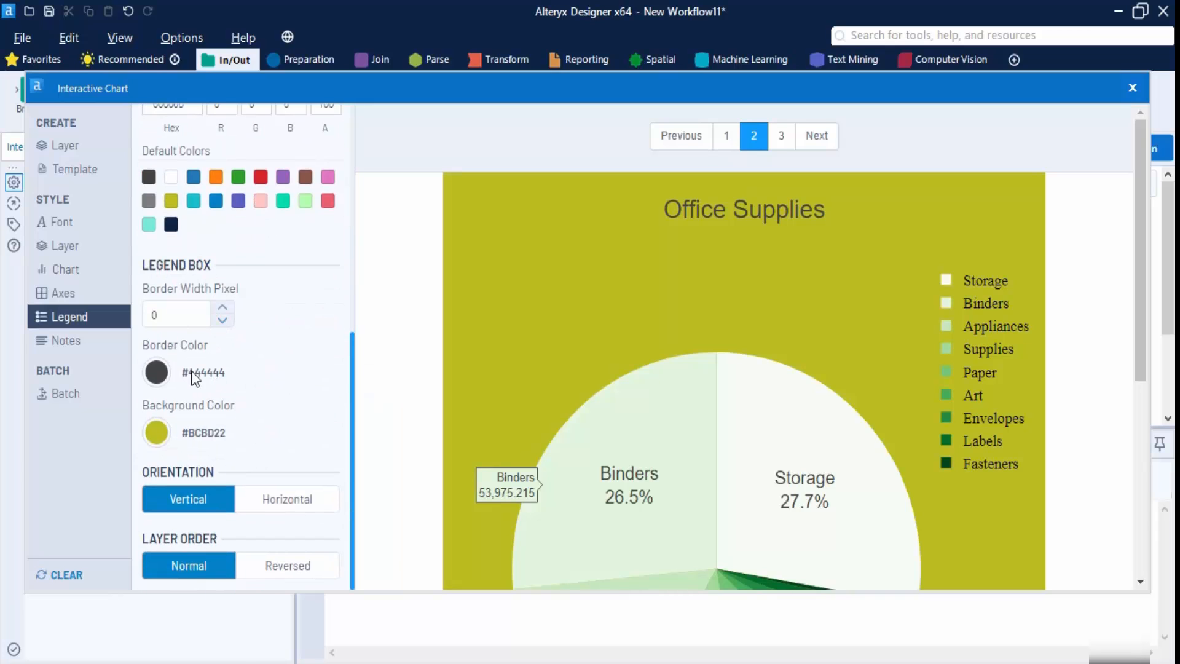
pyautogui.click(223, 308)
pyautogui.click(223, 307)
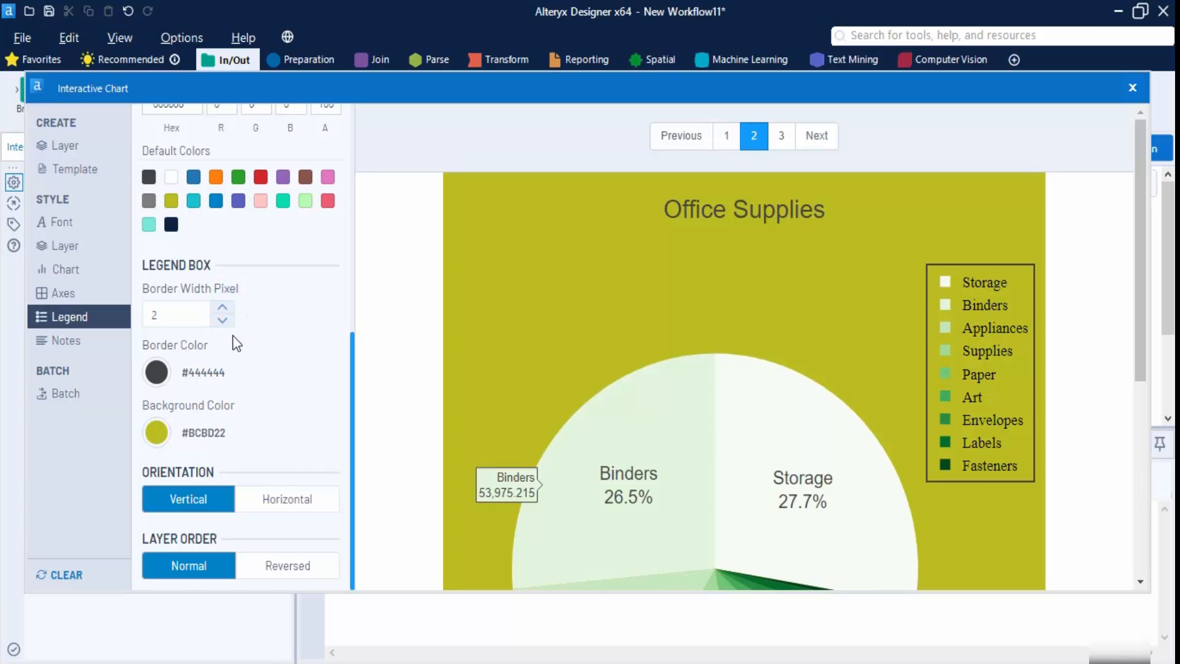
pyautogui.click(222, 320)
pyautogui.click(156, 372)
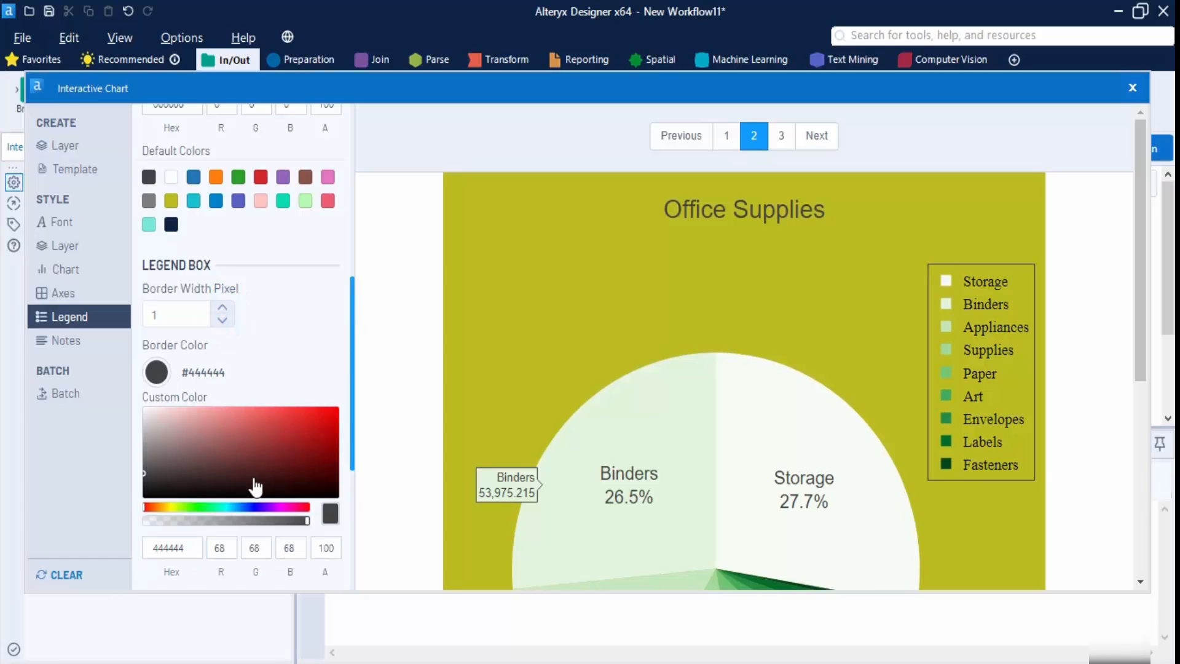
pyautogui.moveTo(305, 479)
pyautogui.mouseDown()
pyautogui.moveTo(335, 453)
pyautogui.moveTo(328, 441)
pyautogui.mouseUp()
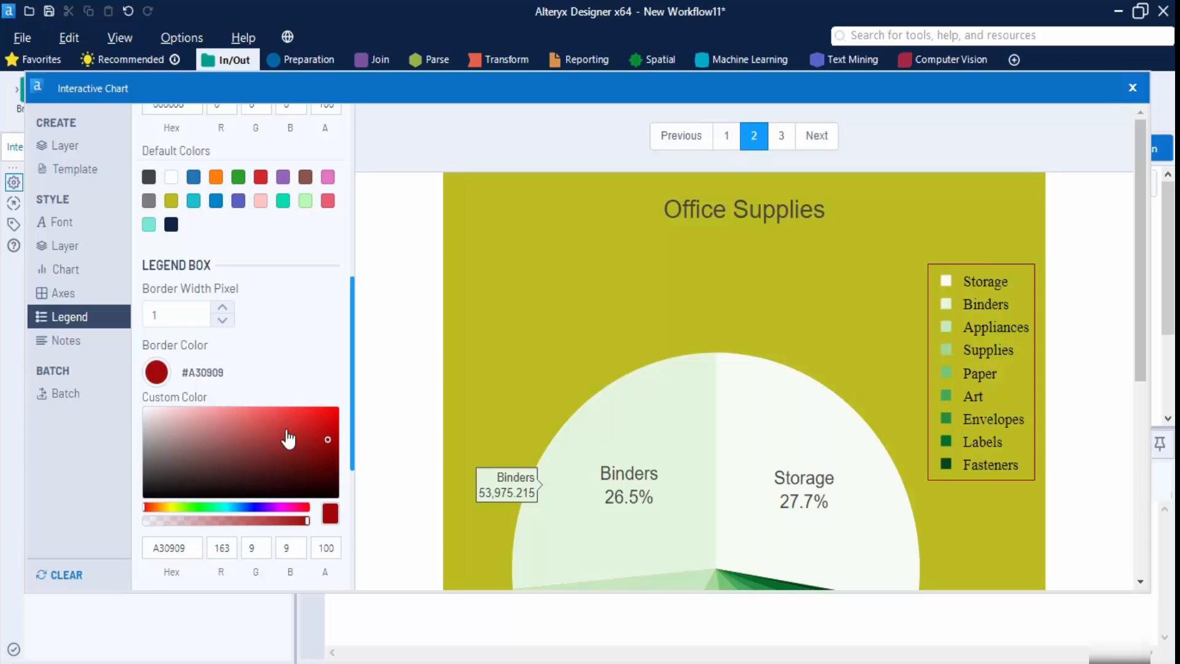
# - Set the legend background to light purple #A0A4F2
pyautogui.scroll(-5, 252, 467)
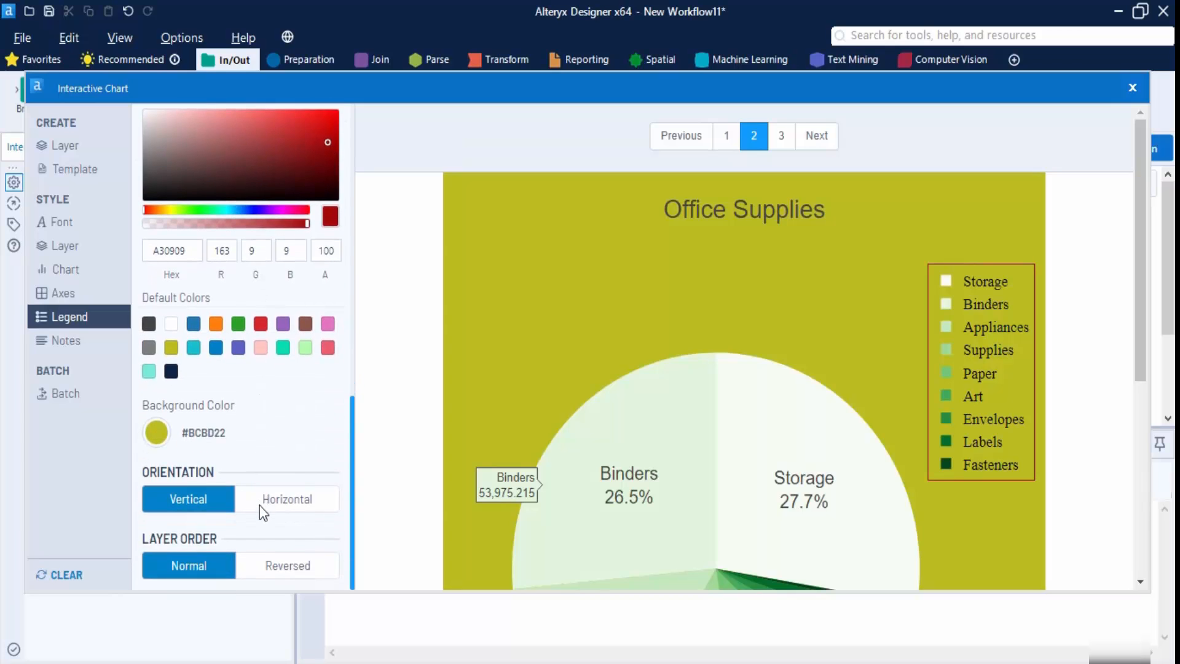
pyautogui.click(156, 432)
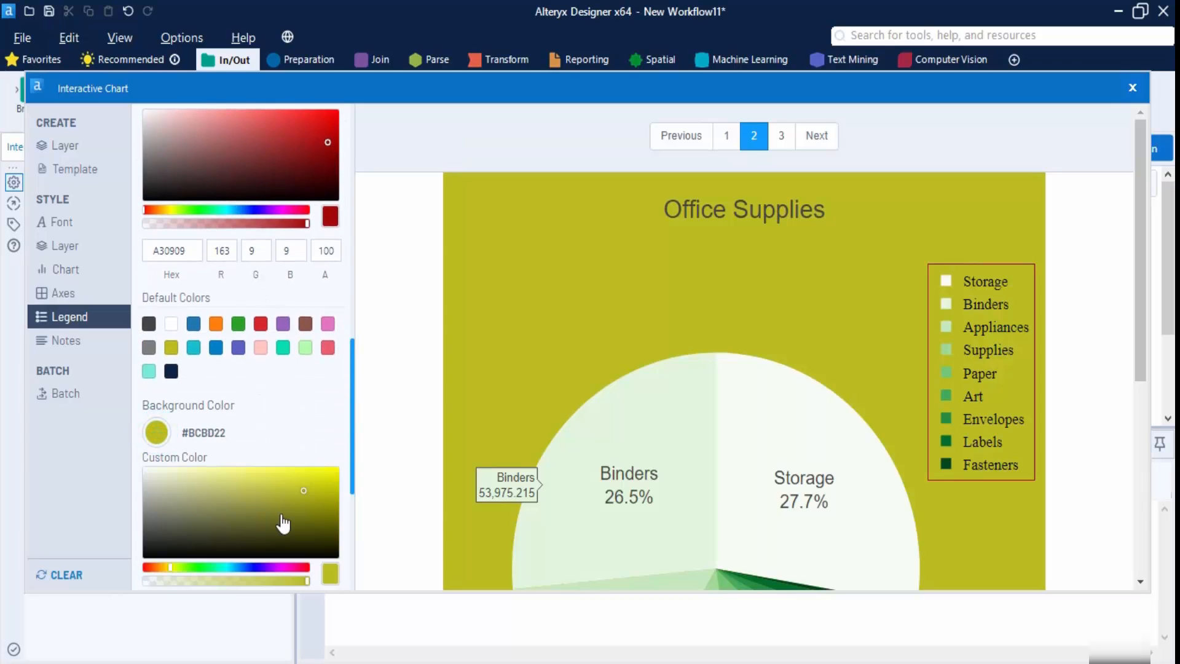
pyautogui.scroll(-3, 283, 523)
pyautogui.click(253, 385)
pyautogui.click(240, 320)
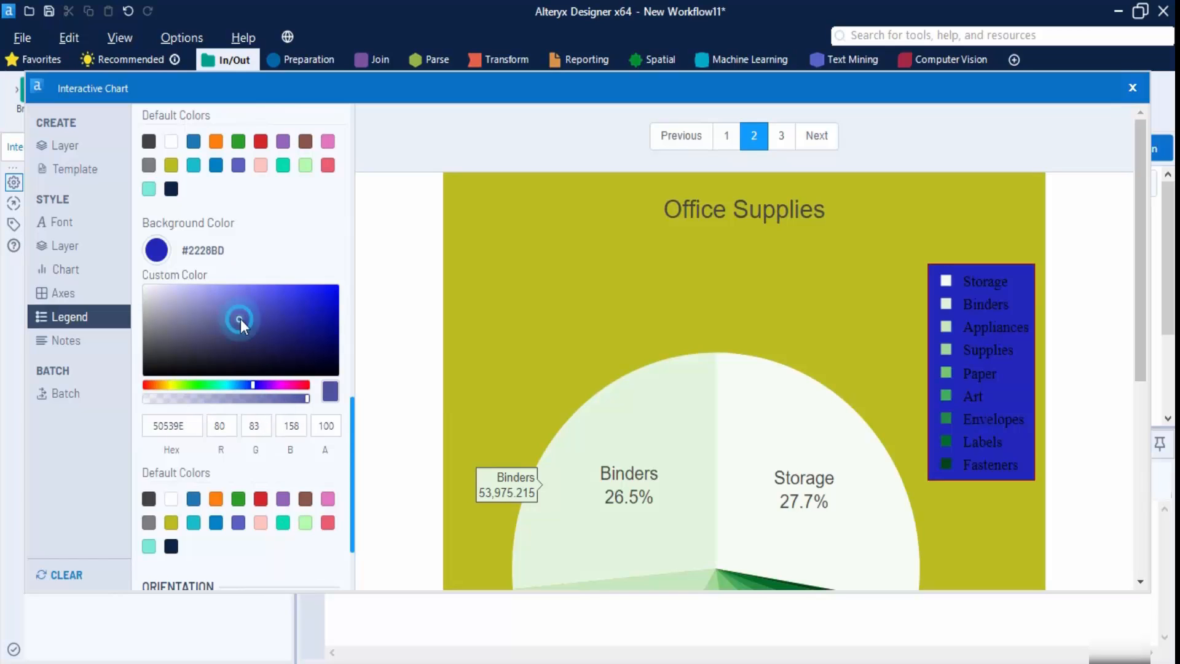
pyautogui.click(209, 290)
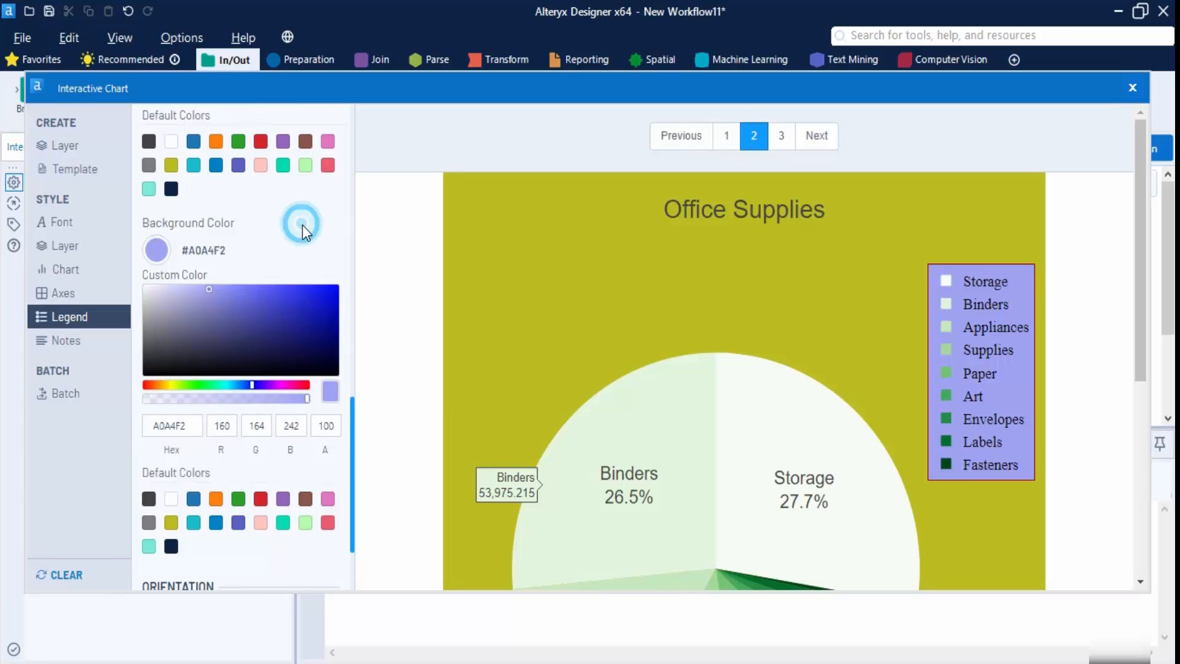
# - Lay the legend out horizontally below the pie in normal entry order
pyautogui.scroll(-2, 311, 231)
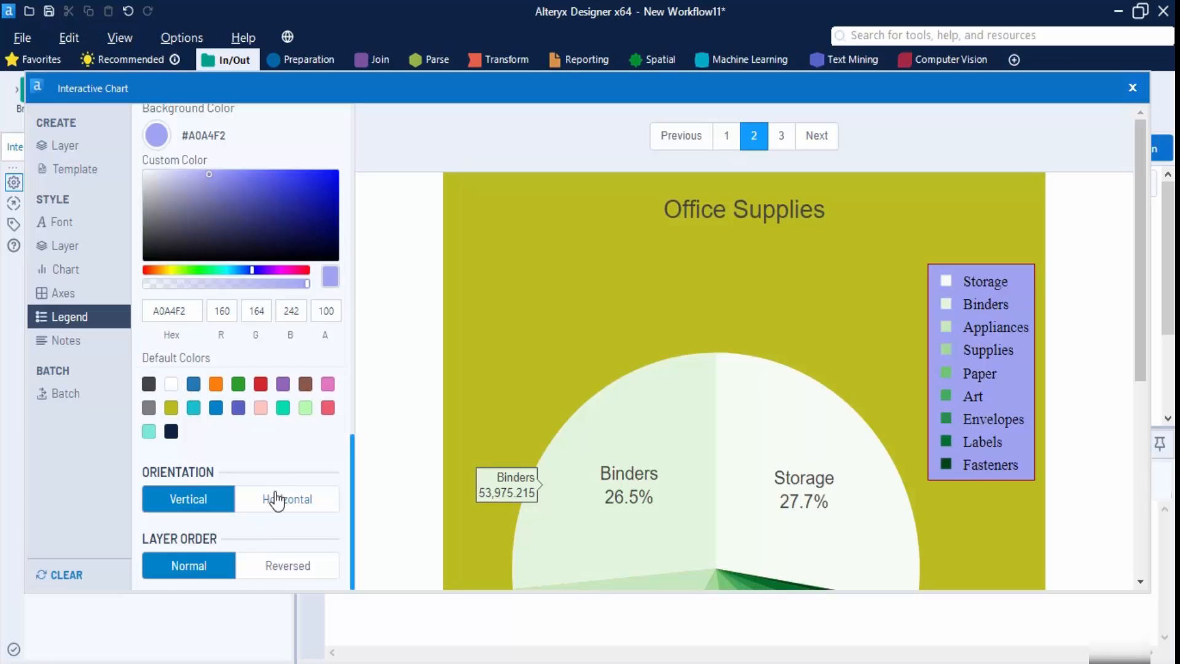
pyautogui.click(277, 500)
pyautogui.scroll(-5, 919, 411)
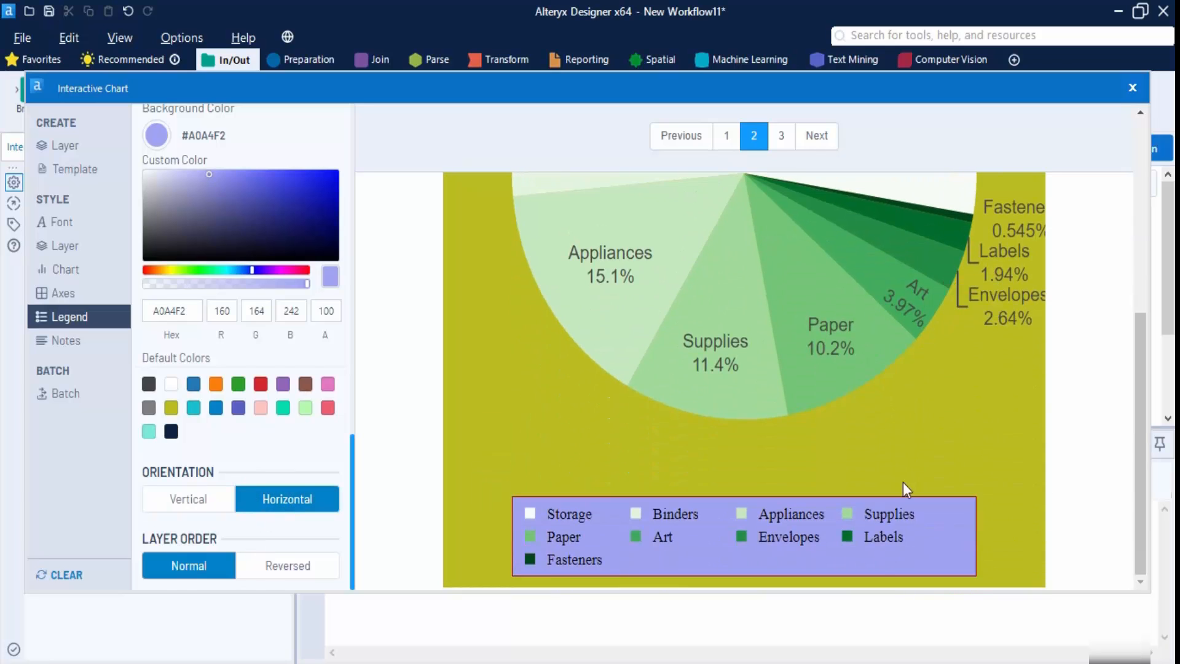
pyautogui.click(300, 568)
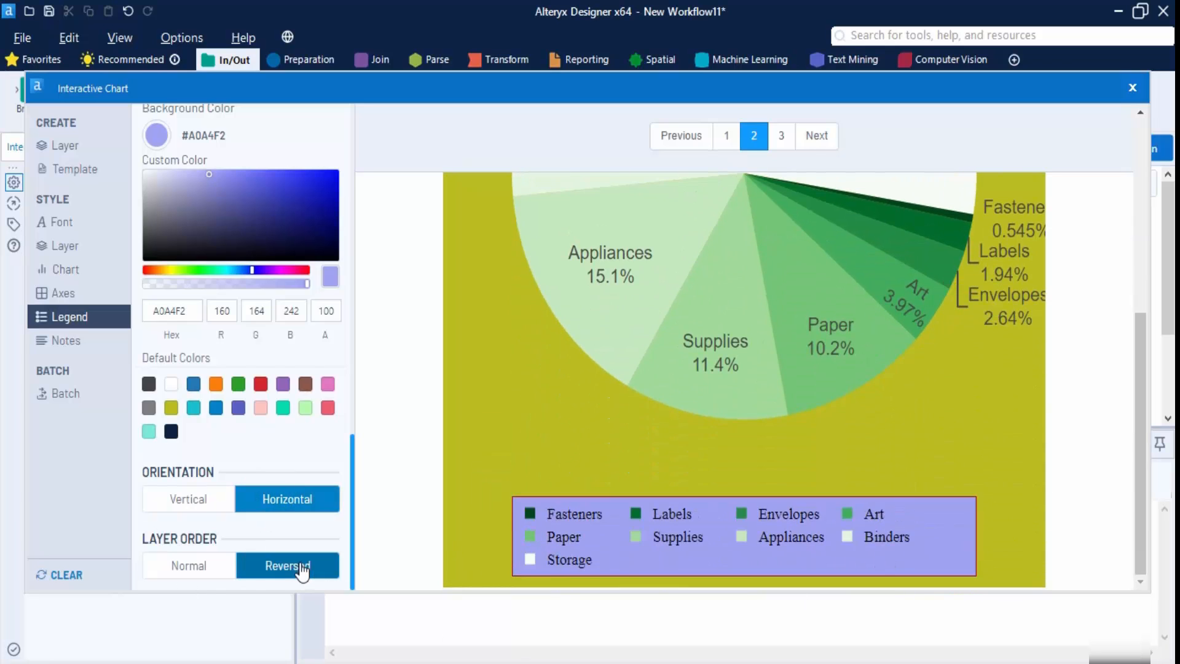
pyautogui.click(229, 563)
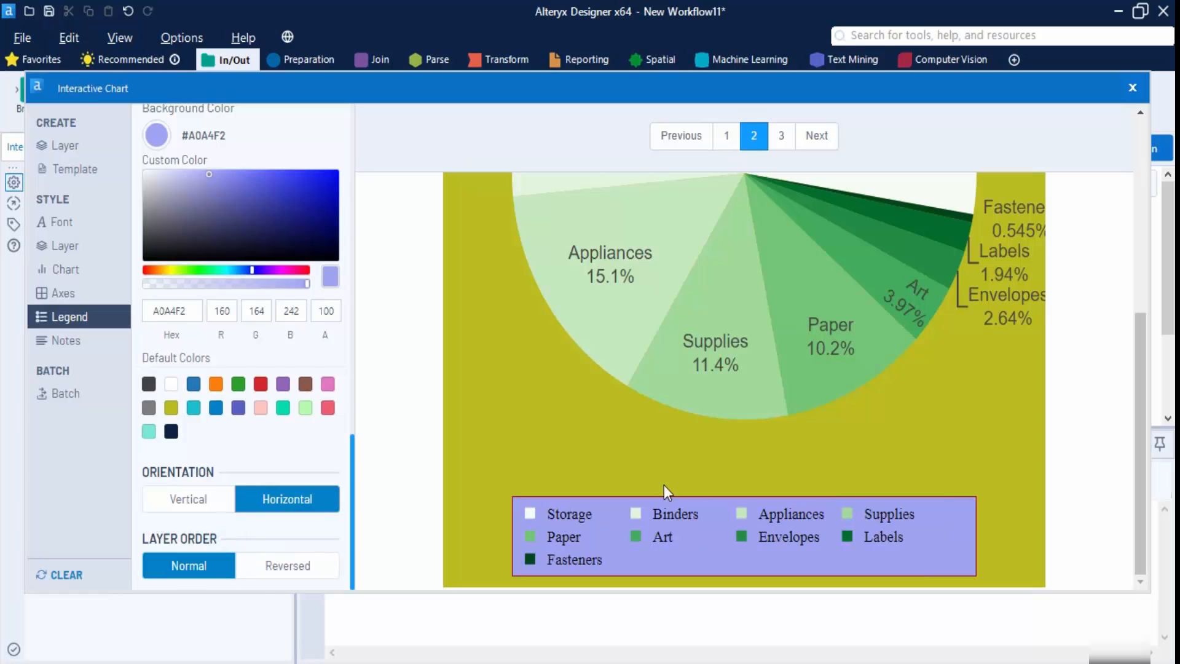
pyautogui.scroll(4, 666, 482)
pyautogui.scroll(-4, 667, 484)
pyautogui.scroll(5, 854, 368)
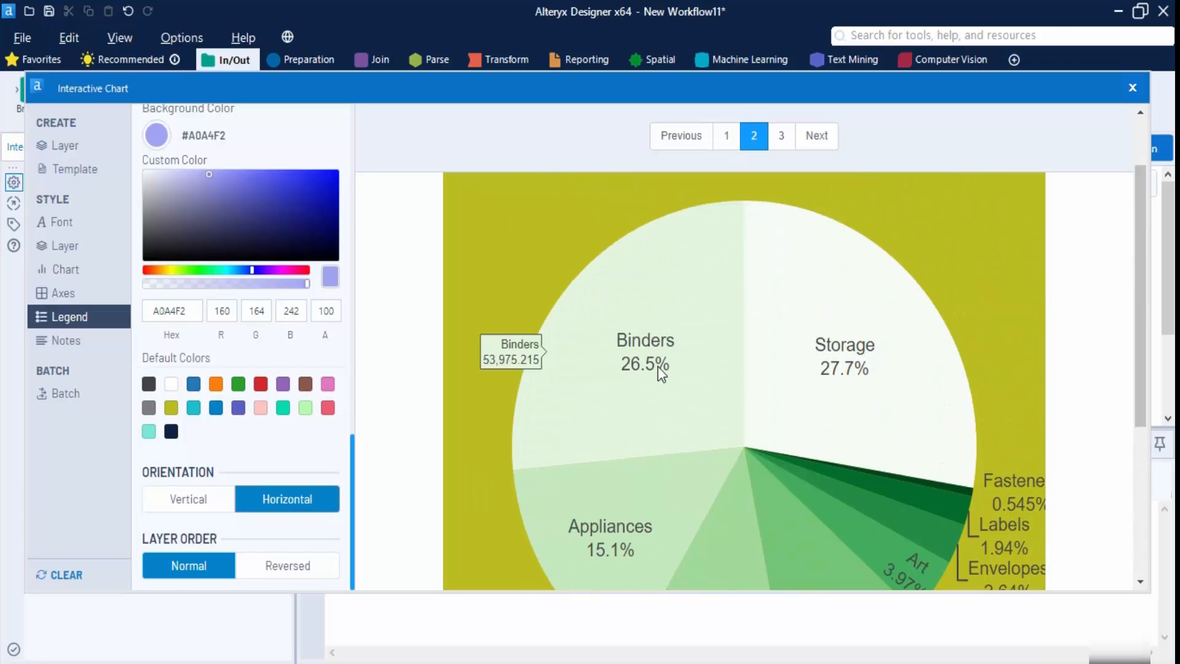
pyautogui.scroll(-5, 652, 378)
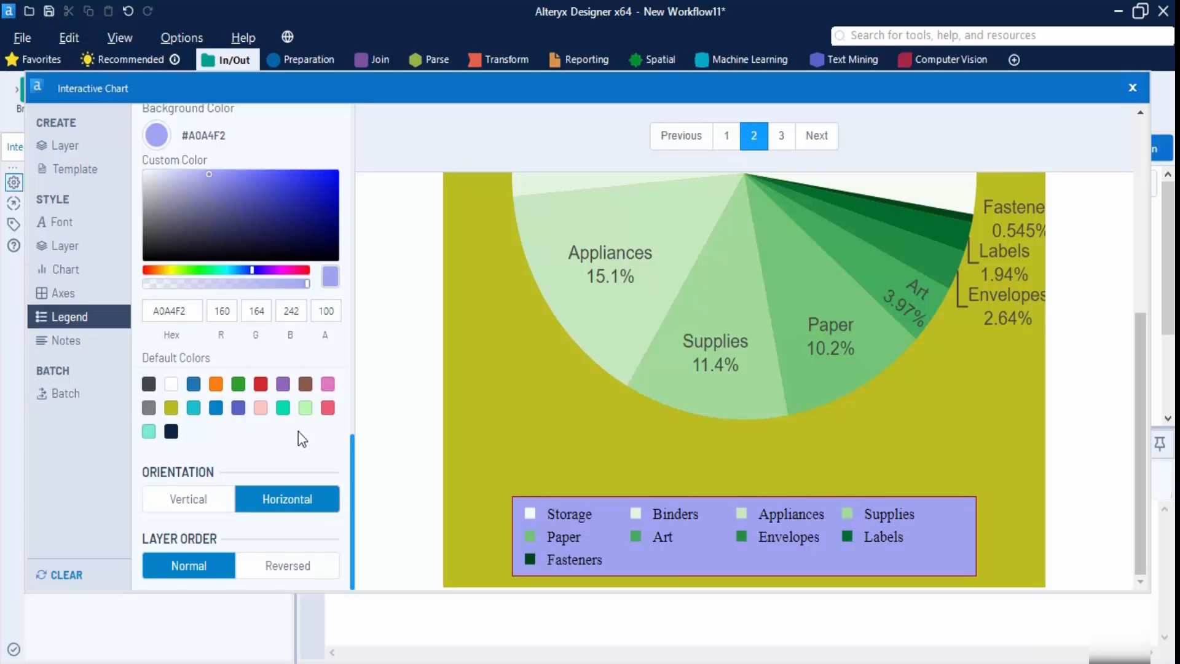
# - Run the workflow and review the Furniture, Office Supplies and Technology pies in the Browse report
pyautogui.click(1133, 87)
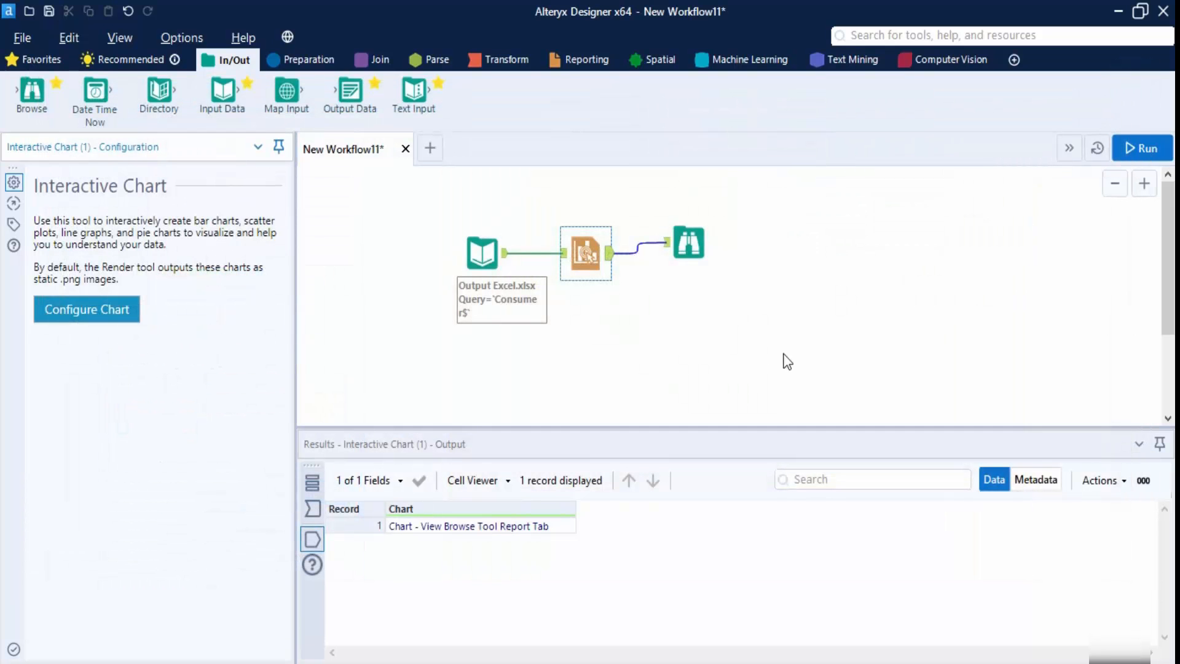
pyautogui.click(690, 245)
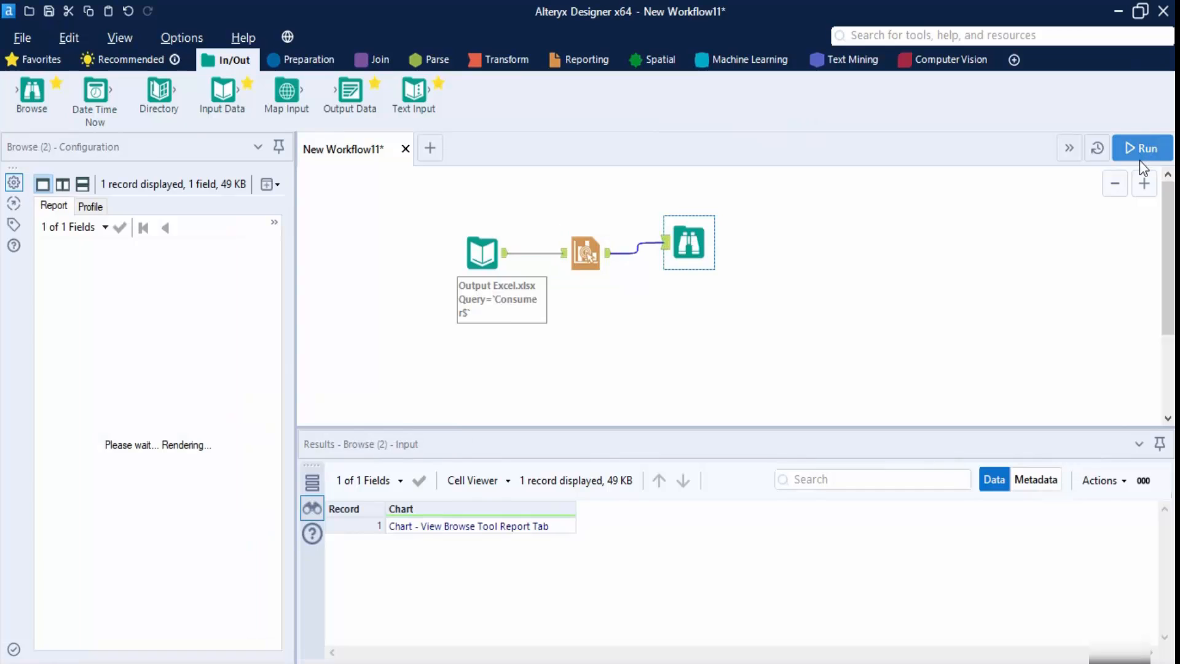
pyautogui.click(1142, 151)
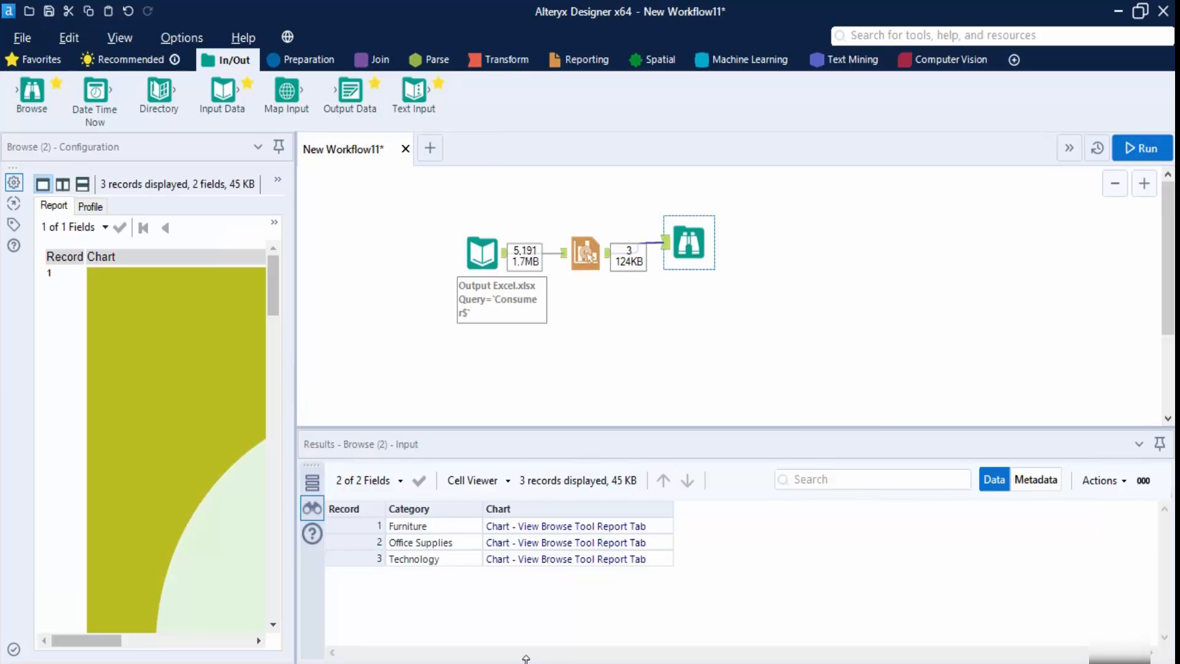
pyautogui.moveTo(295, 338); pyautogui.dragTo(683, 387)
pyautogui.scroll(-15, 587, 385)
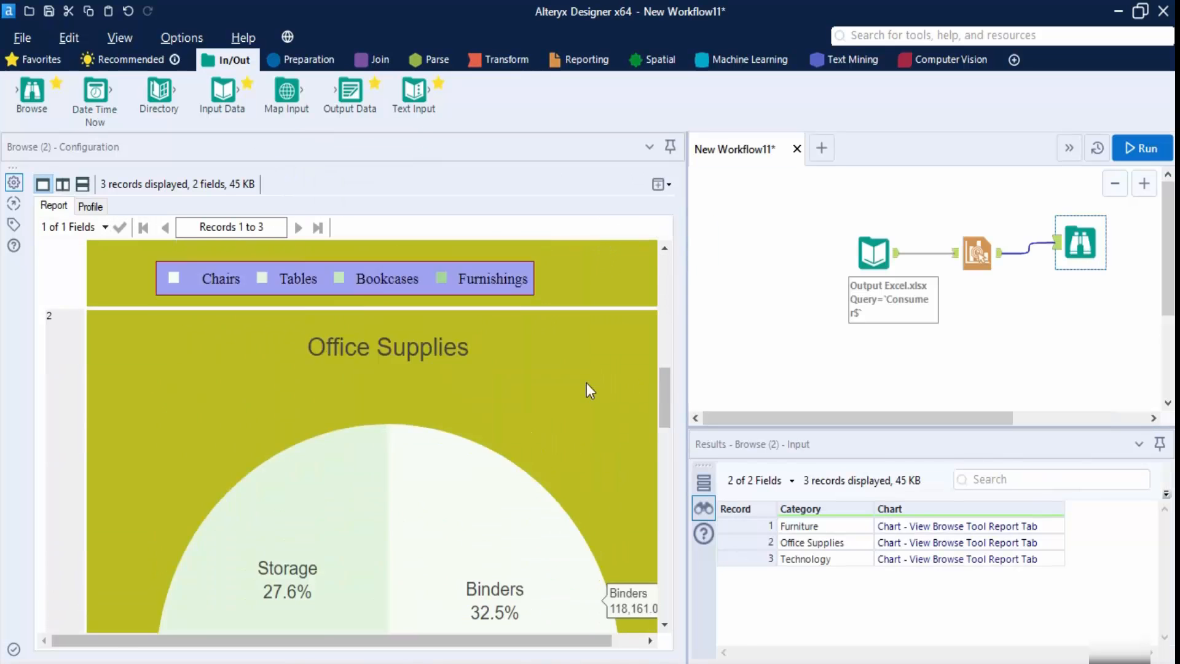
pyautogui.scroll(-5, 587, 383)
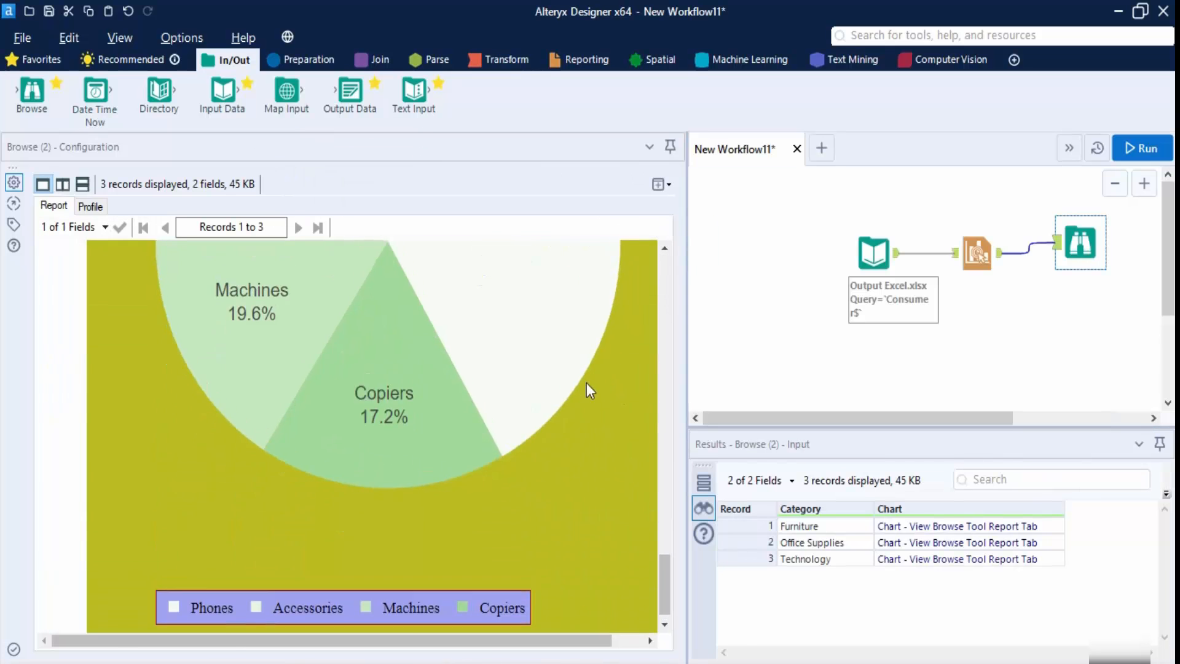
pyautogui.scroll(12, 587, 384)
pyautogui.scroll(5, 589, 387)
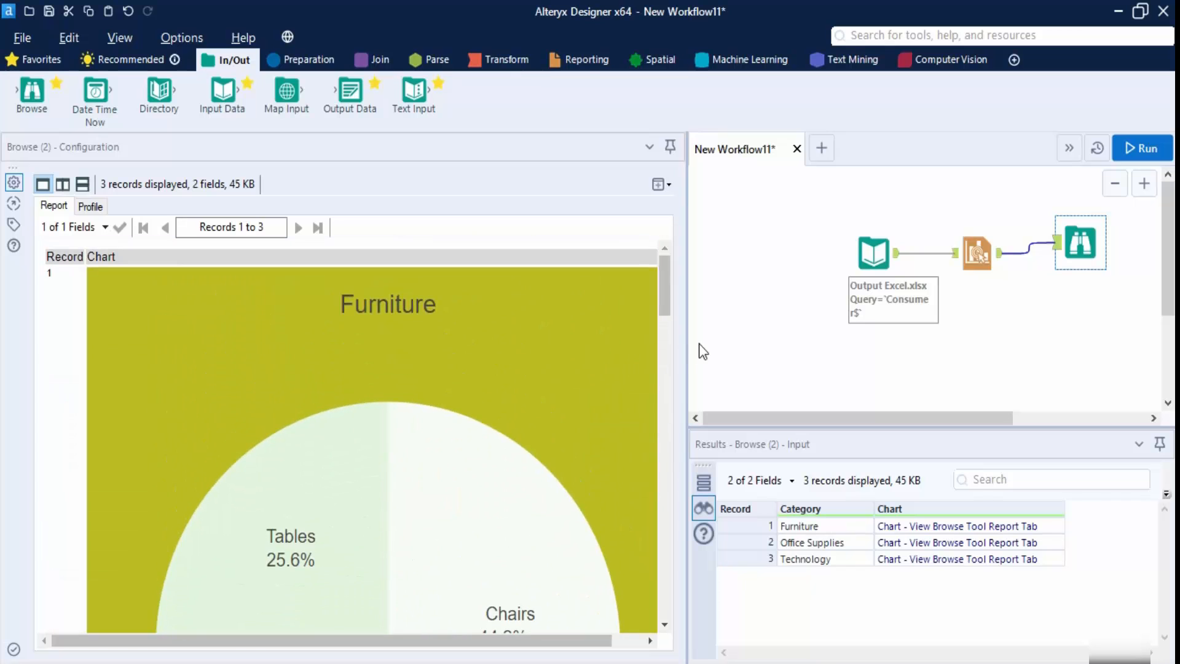
# - Delete the Browse step from the workflow
pyautogui.moveTo(688, 356); pyautogui.dragTo(488, 356)
pyautogui.click(877, 244)
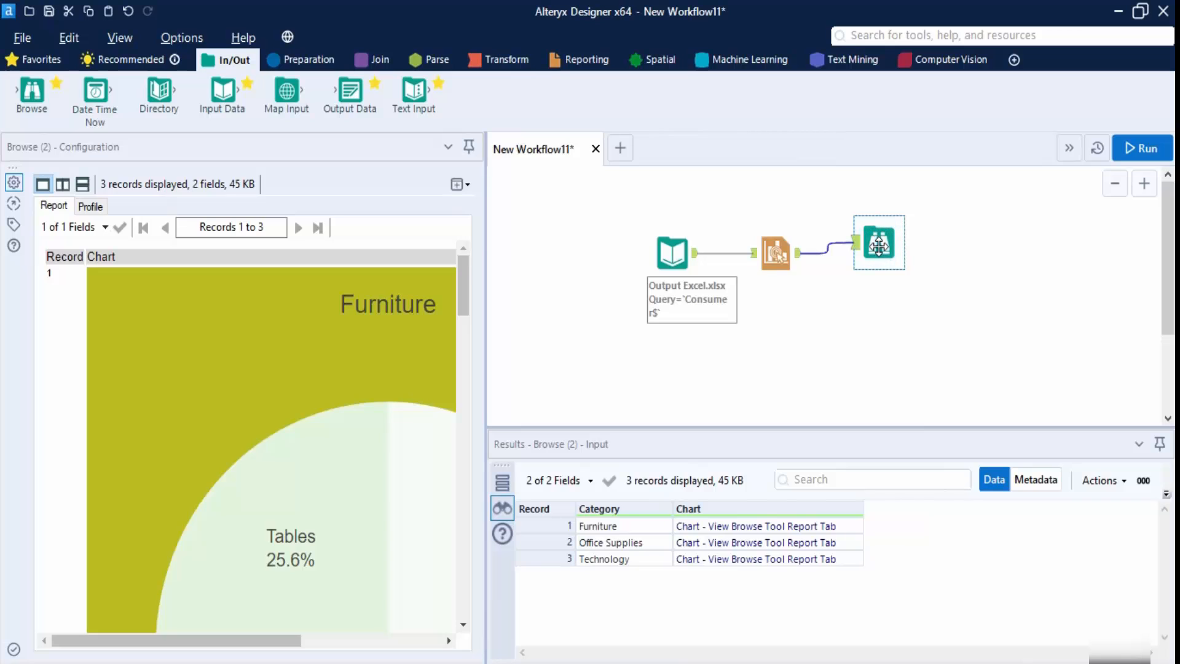
pyautogui.press('Delete')
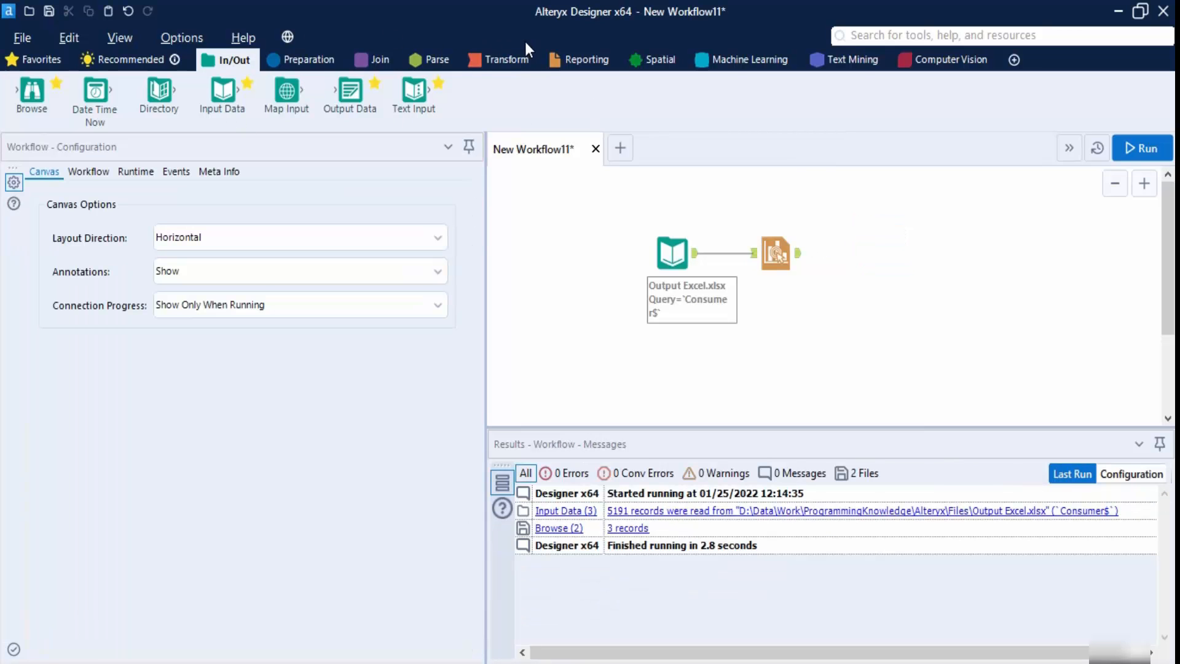
# - Add a Render tool after the Interactive Chart and set Output Mode to Choose a Specific Output File
pyautogui.click(563, 59)
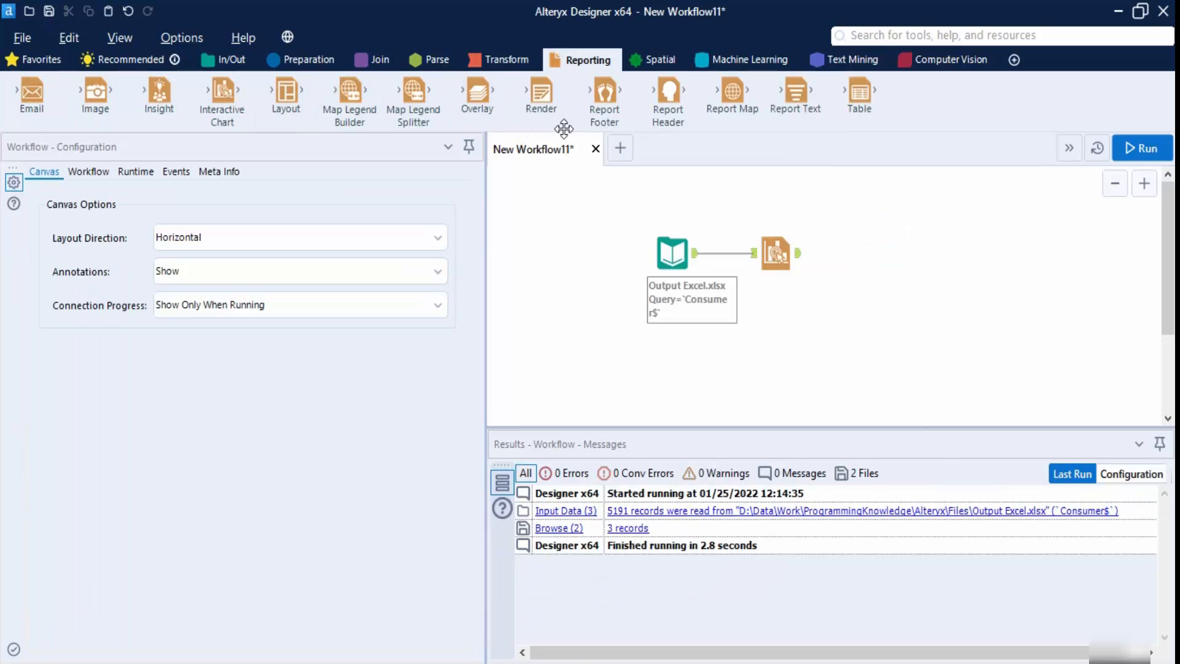
pyautogui.moveTo(541, 92); pyautogui.dragTo(869, 253)
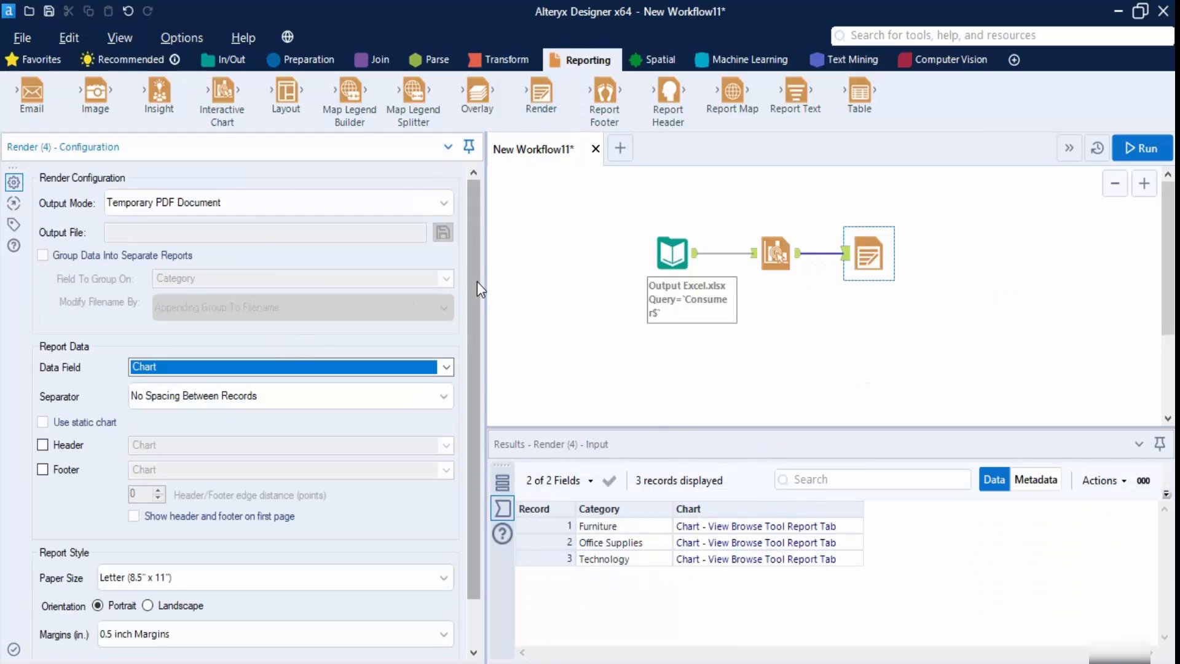
pyautogui.moveTo(485, 279); pyautogui.dragTo(398, 279)
pyautogui.click(344, 209)
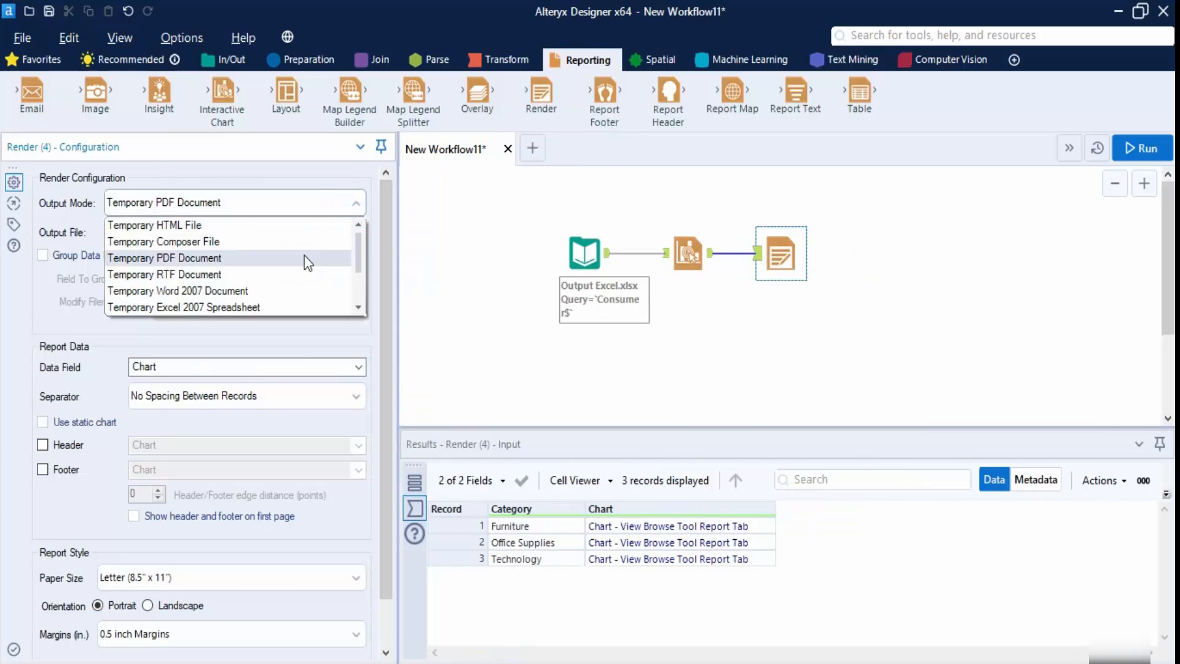
pyautogui.scroll(-2, 289, 270)
pyautogui.click(185, 307)
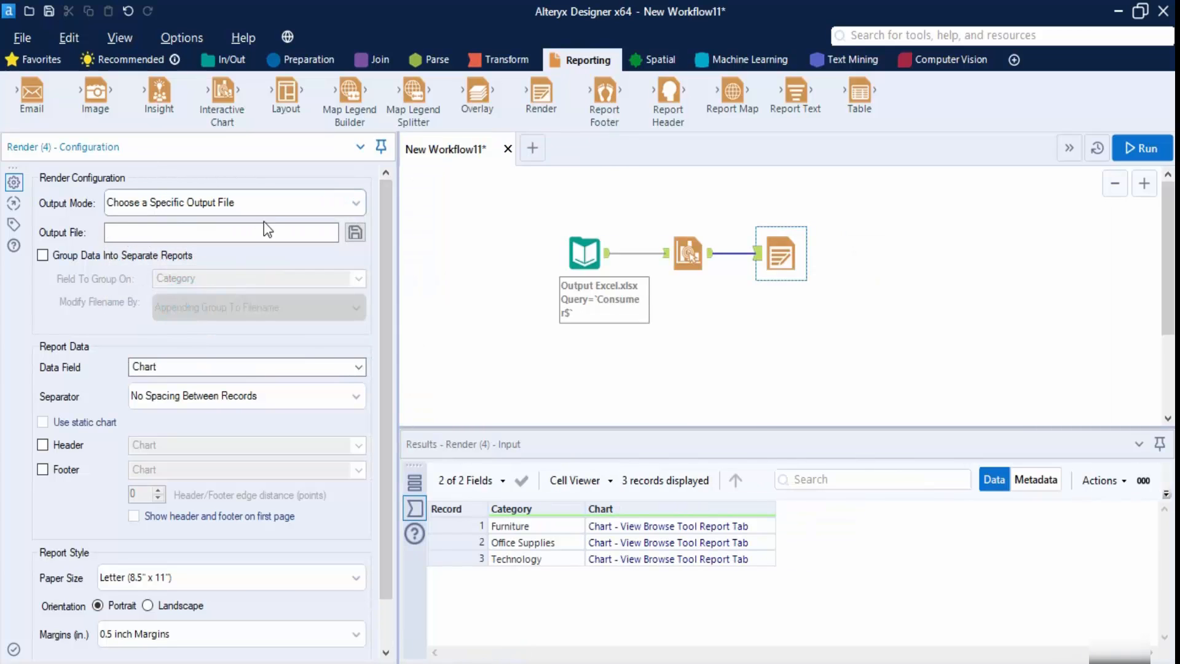
# - Set the Render output file to a PNG image named Batch Charts
pyautogui.click(354, 234)
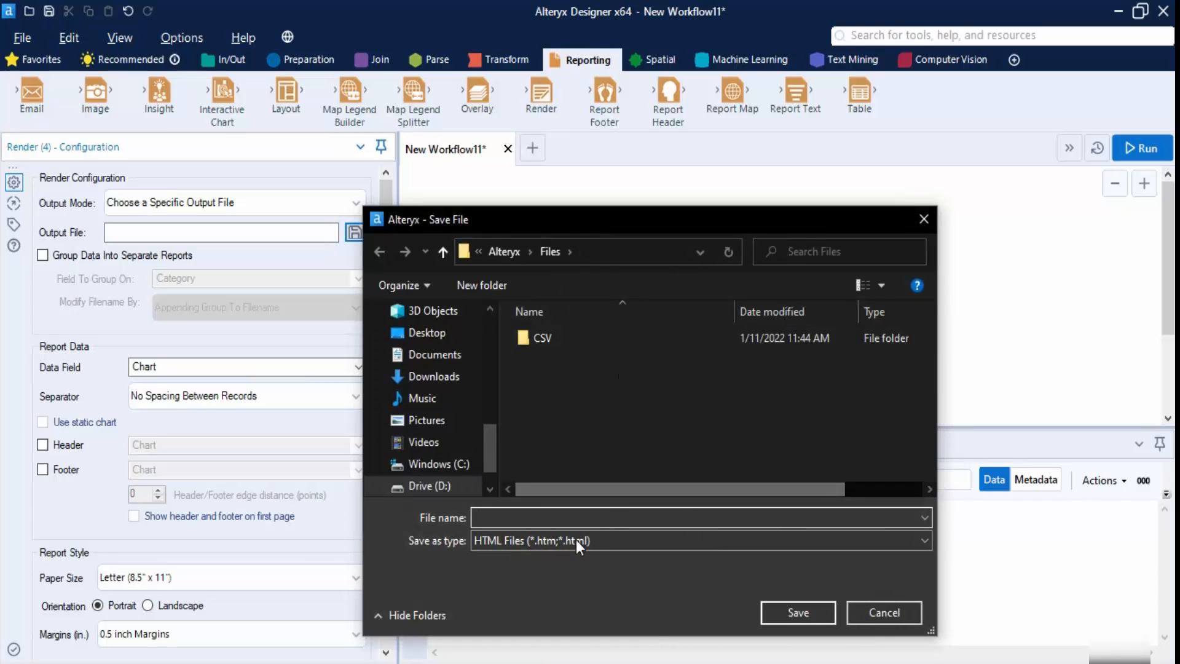
pyautogui.click(584, 540)
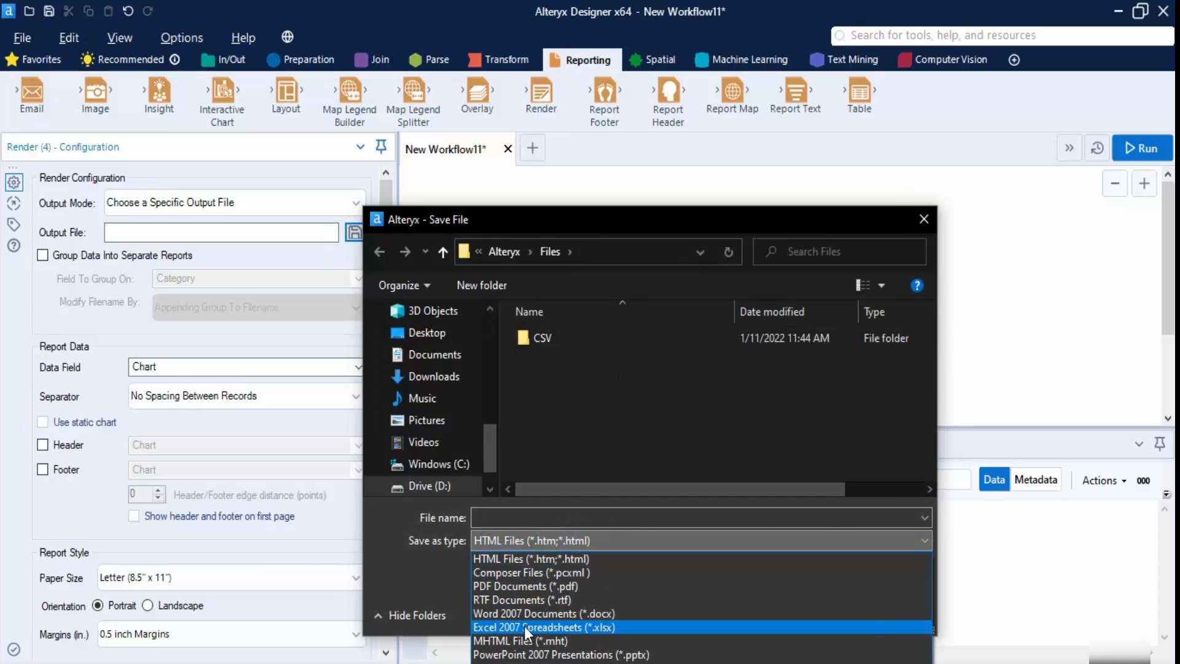
pyautogui.click(530, 655)
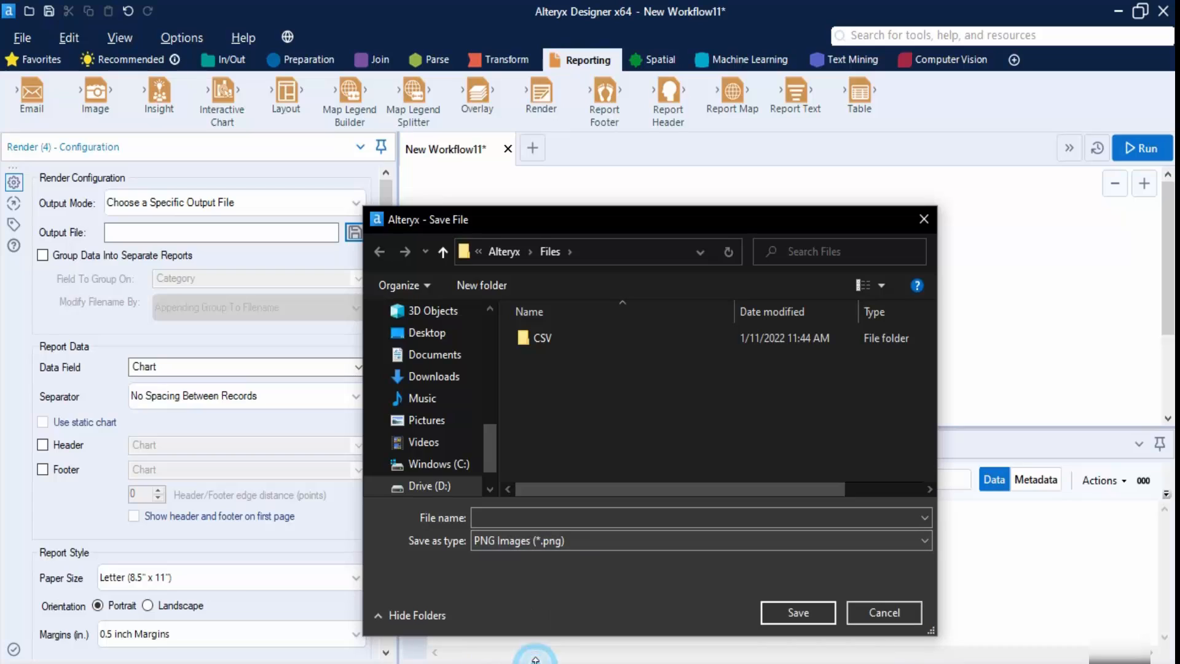
pyautogui.click(602, 518)
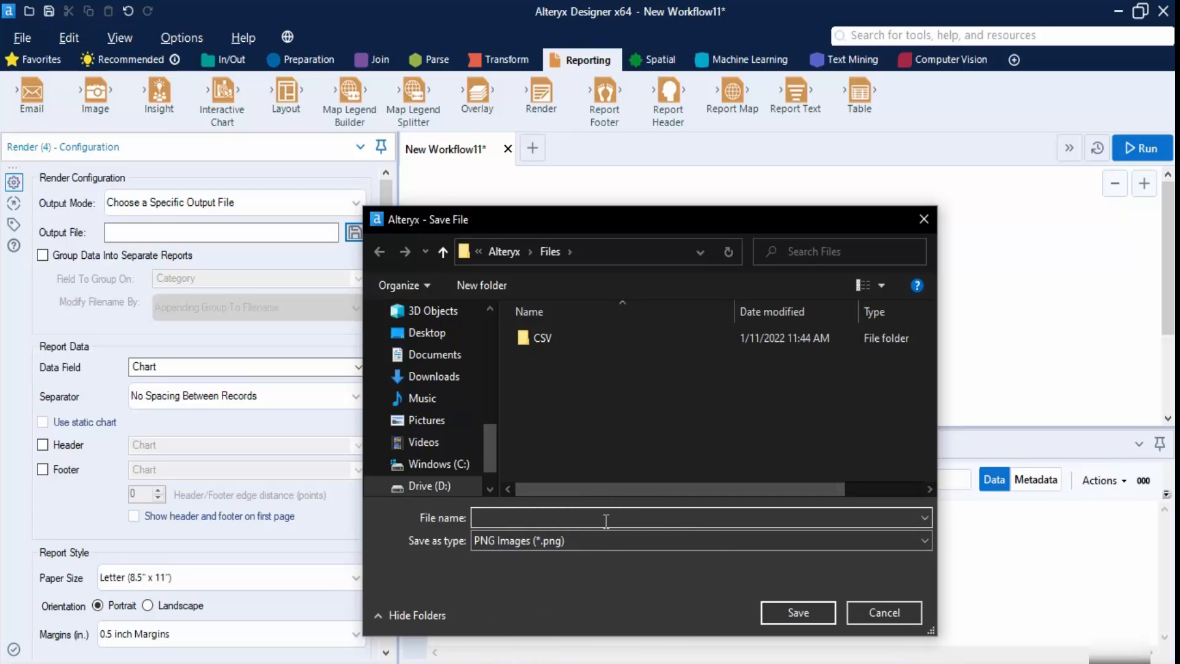
pyautogui.write('Batch Charts')
pyautogui.click(821, 611)
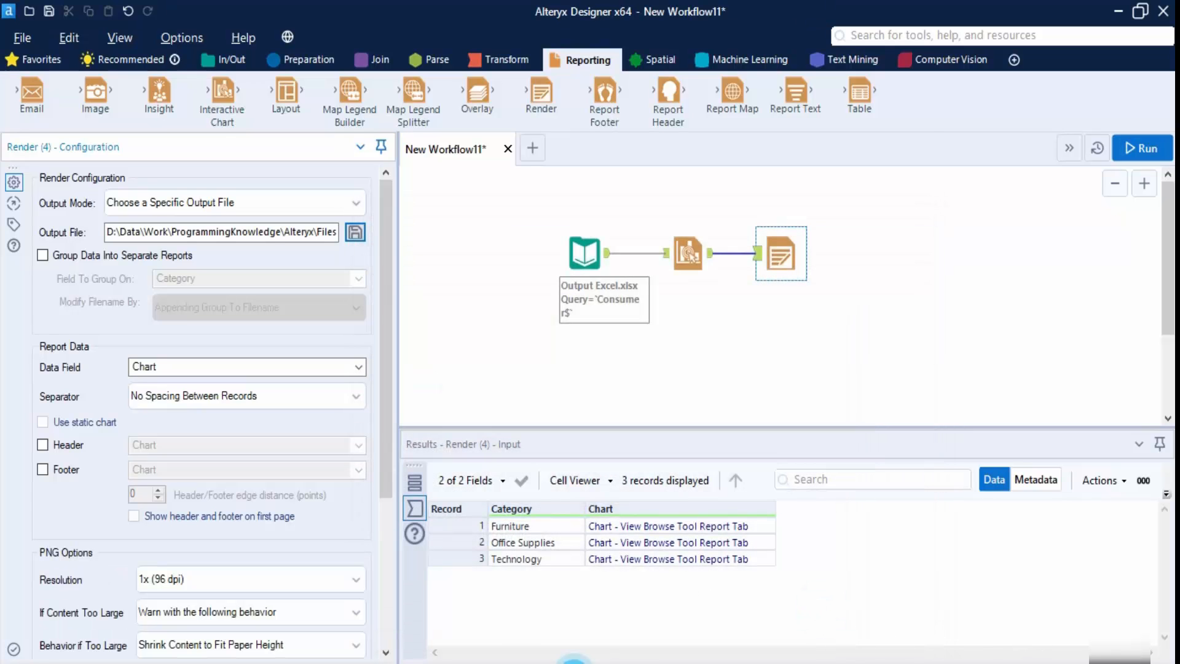
pyautogui.click(529, 663)
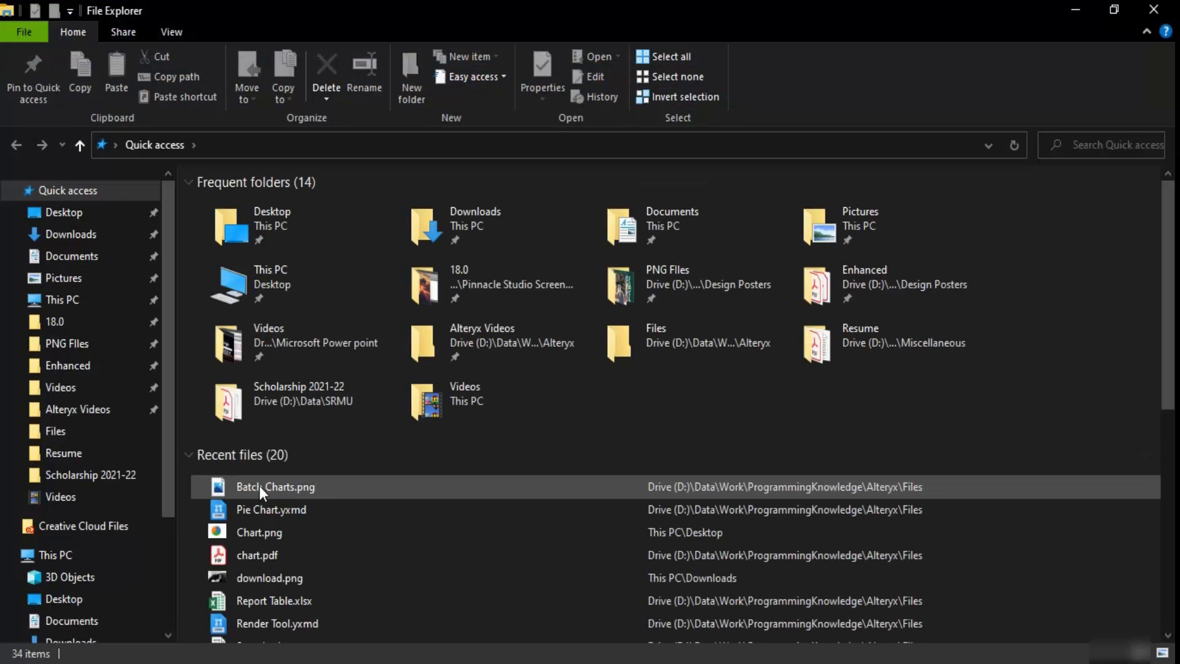
# - Try opening Batch Charts.png, then browse to the Files folder inside the Alteryx work folder
pyautogui.doubleClick(262, 486)
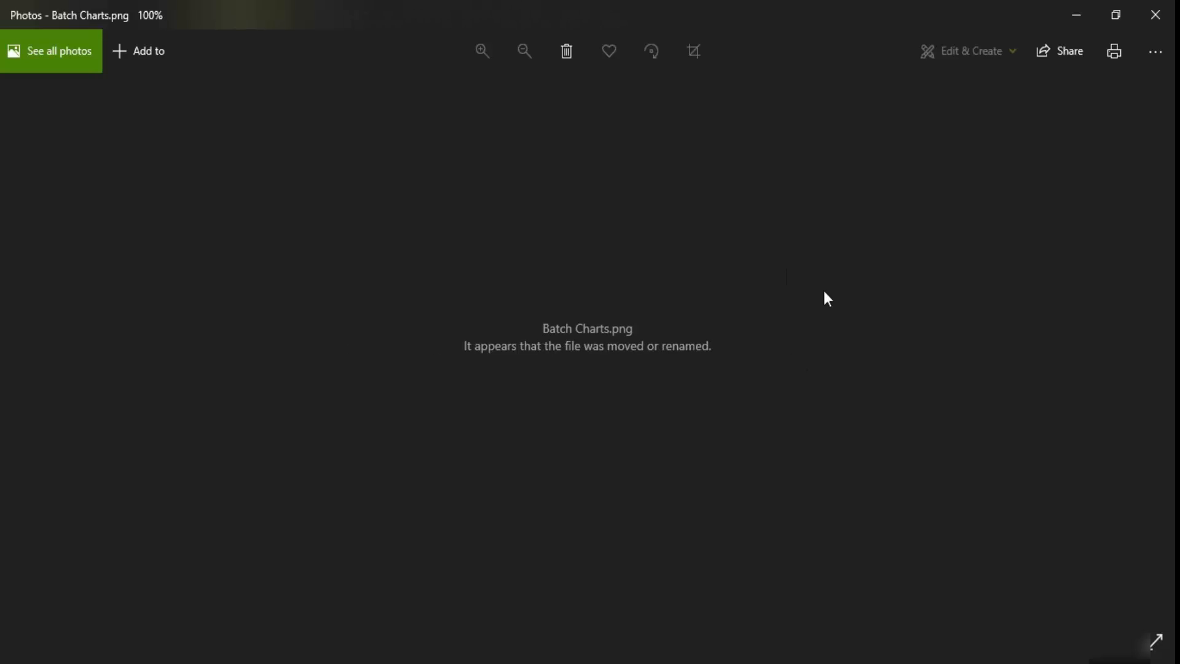
pyautogui.click(1156, 15)
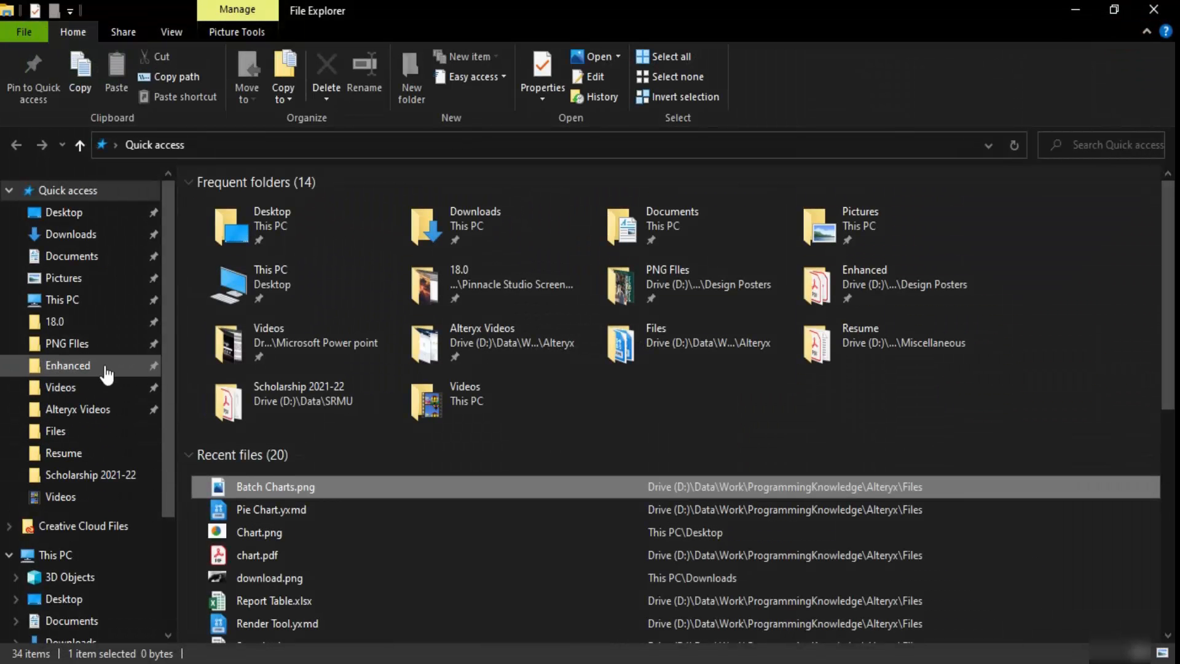
pyautogui.click(117, 408)
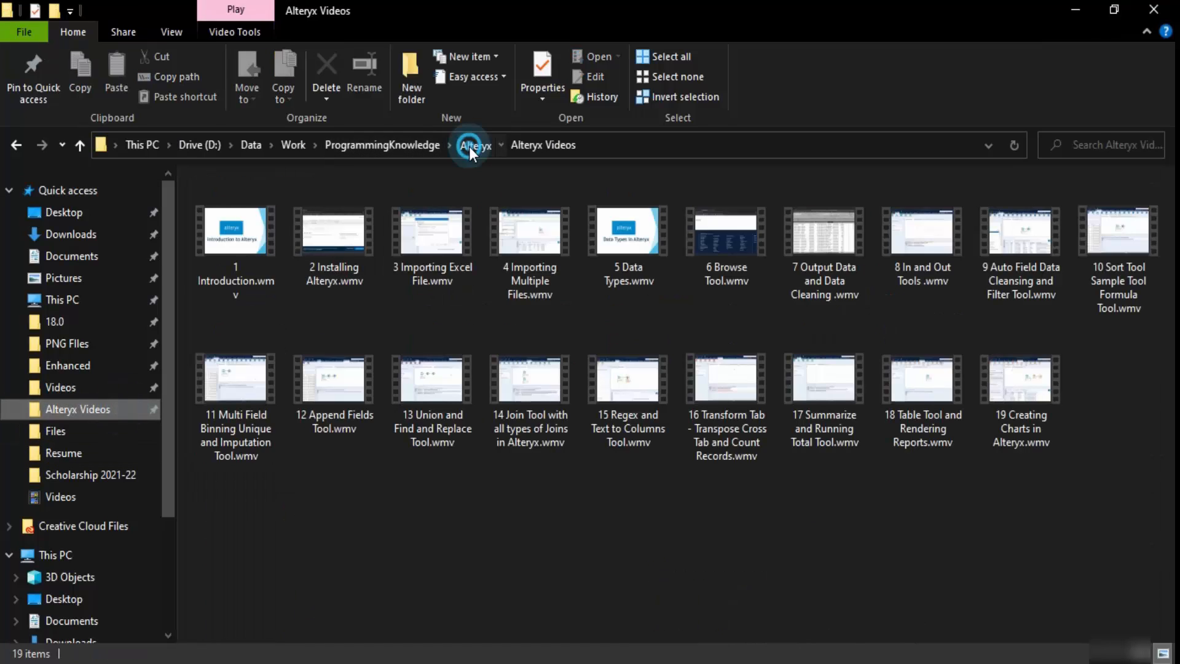
pyautogui.click(470, 147)
pyautogui.doubleClick(224, 227)
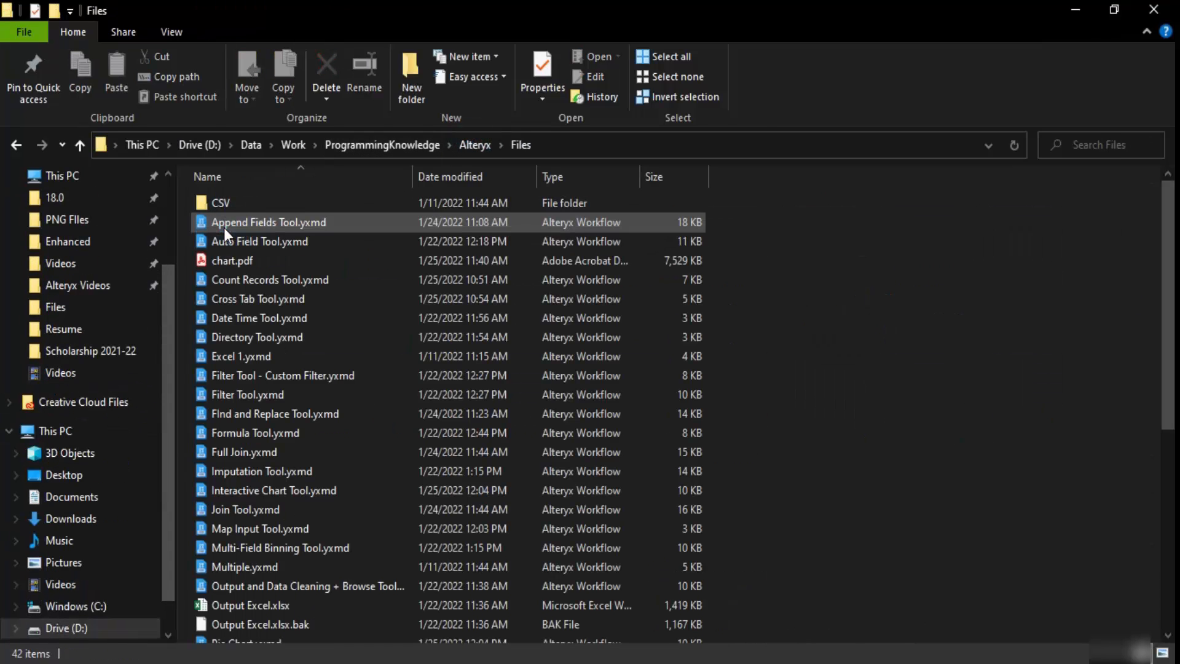
pyautogui.scroll(-1, 267, 261)
pyautogui.scroll(-5, 223, 610)
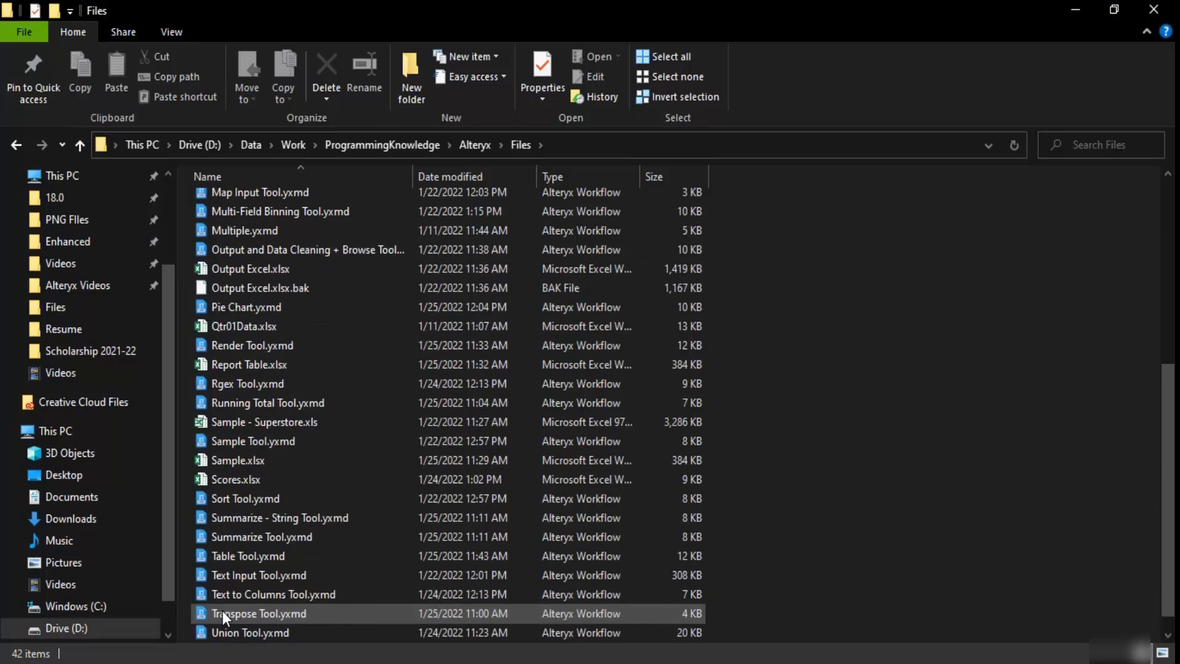
pyautogui.scroll(-1, 223, 611)
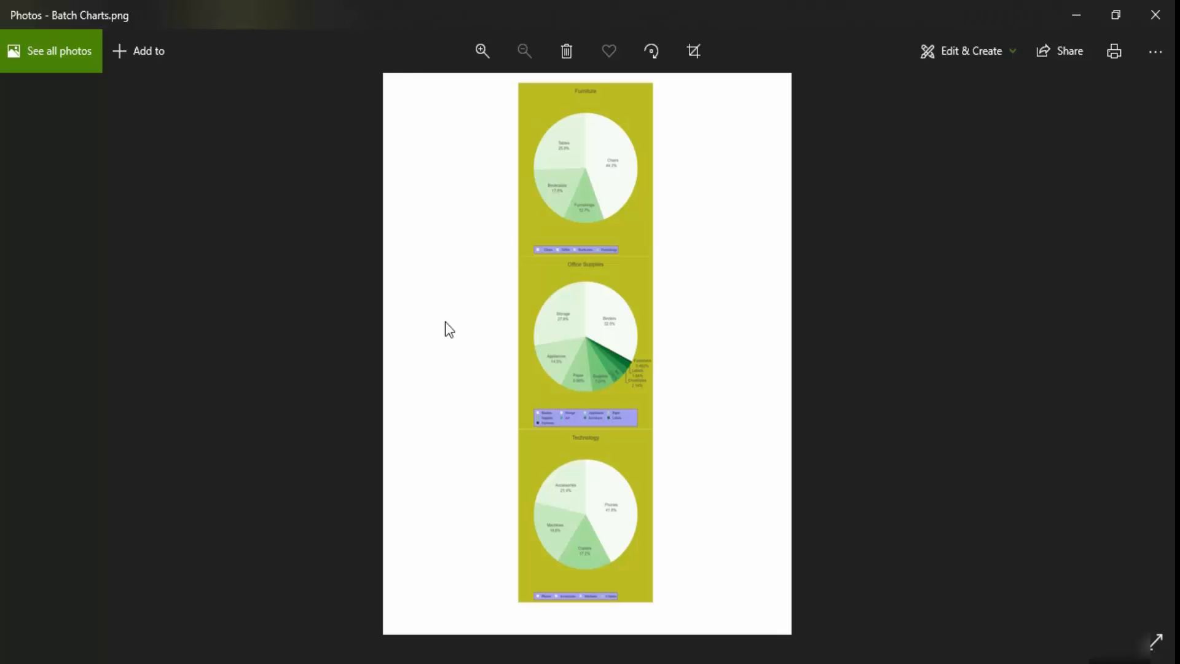
# - Zoom in twice and pan across the pies in Batch Charts.png, then go back to Alteryx Designer
pyautogui.click(479, 51)
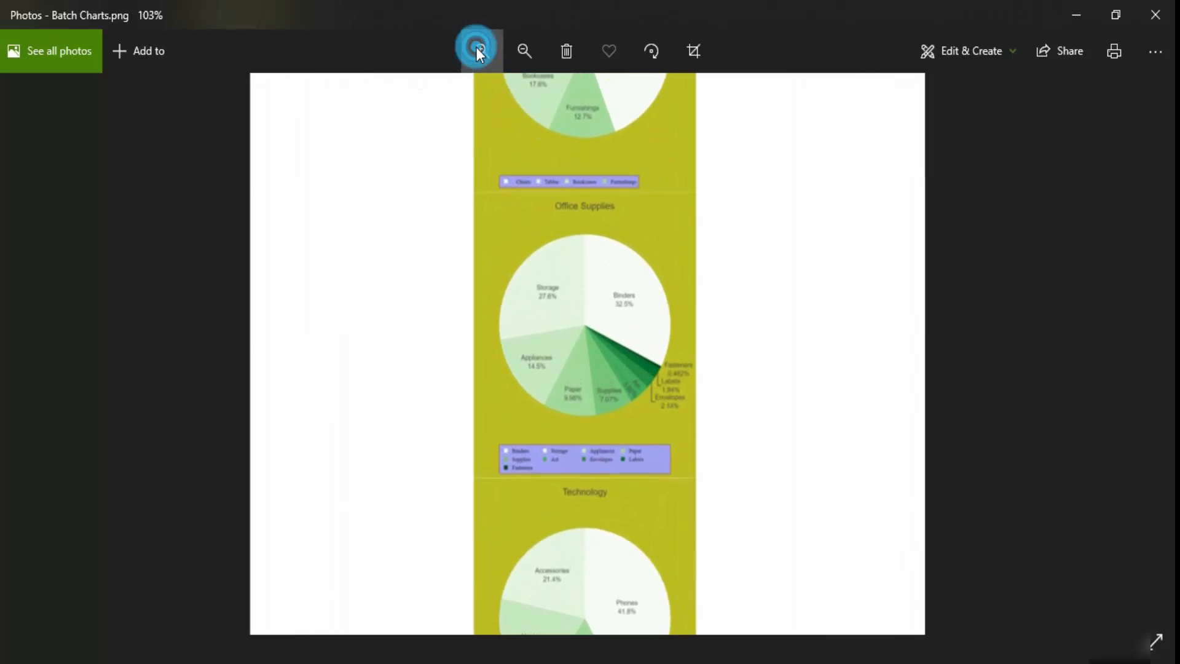
pyautogui.click(479, 51)
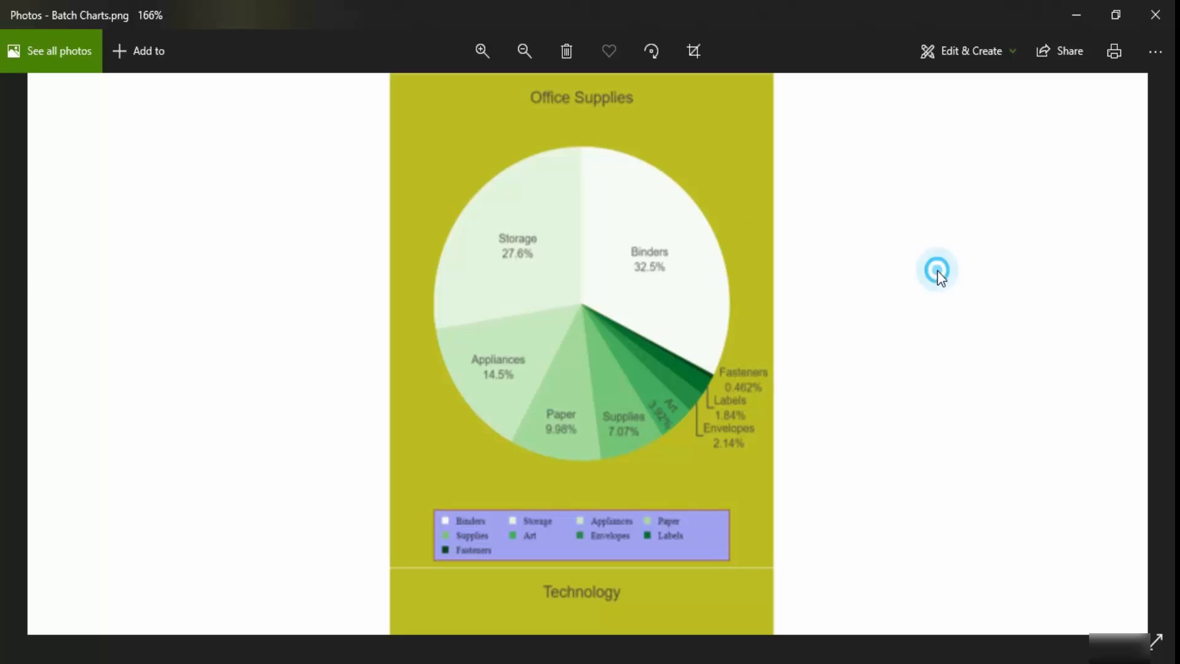
pyautogui.moveTo(935, 269); pyautogui.dragTo(946, 513)
pyautogui.moveTo(777, 276); pyautogui.dragTo(790, 479)
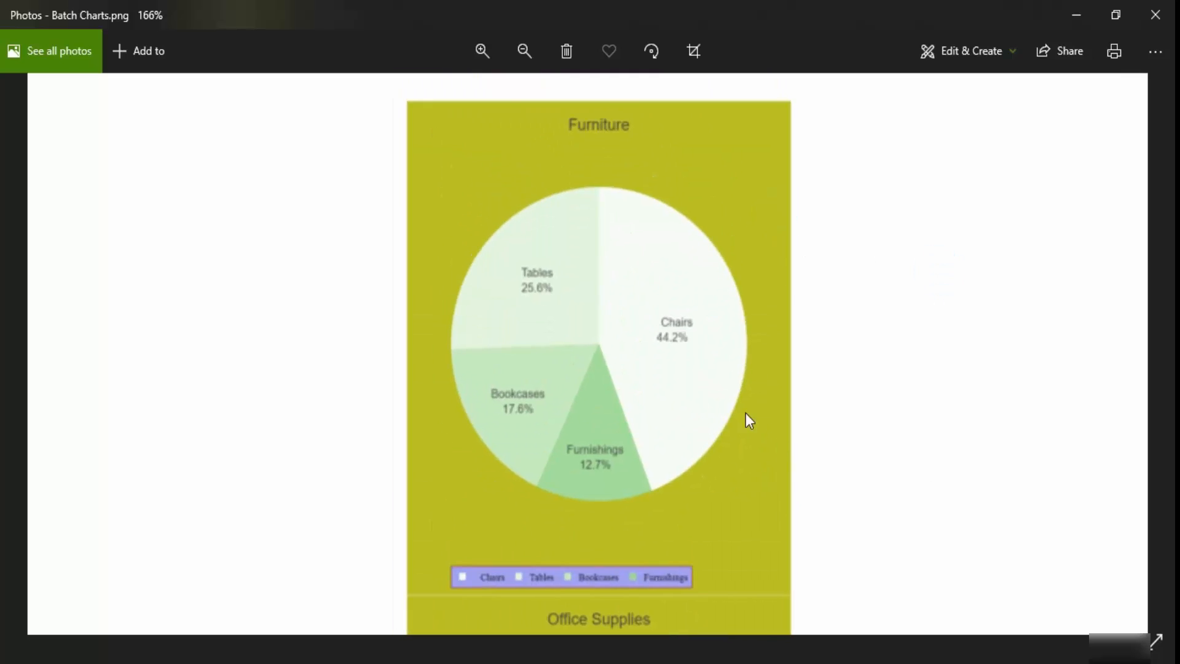
pyautogui.scroll(-5, 753, 443)
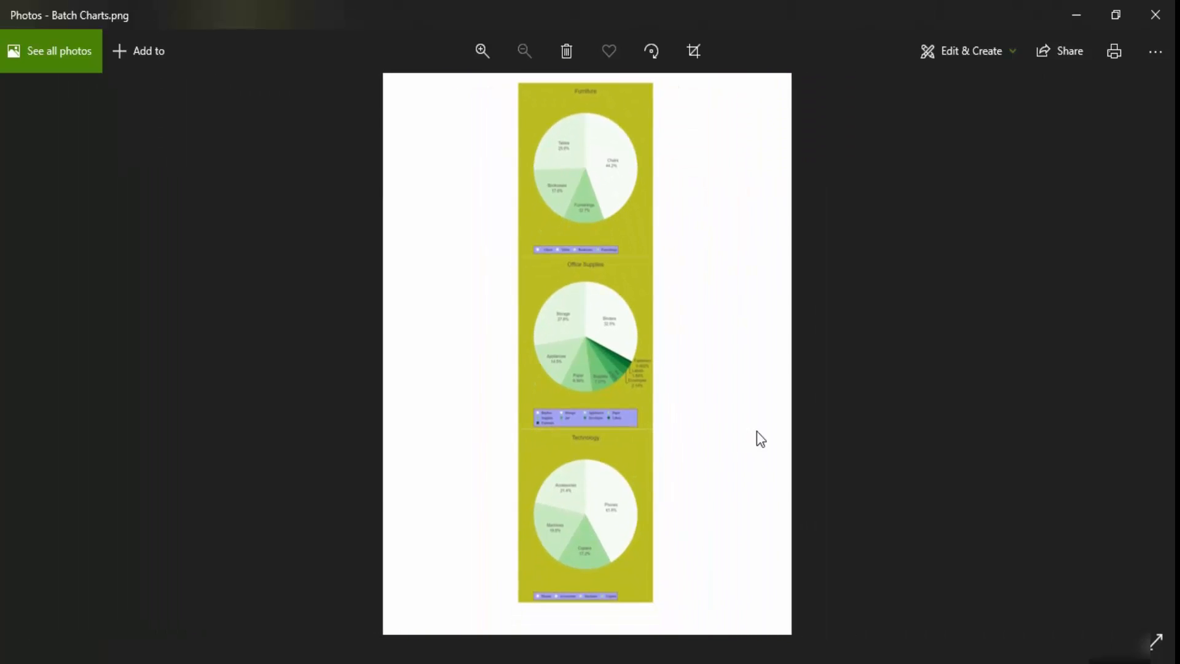
pyautogui.click(1166, 9)
pyautogui.click(697, 657)
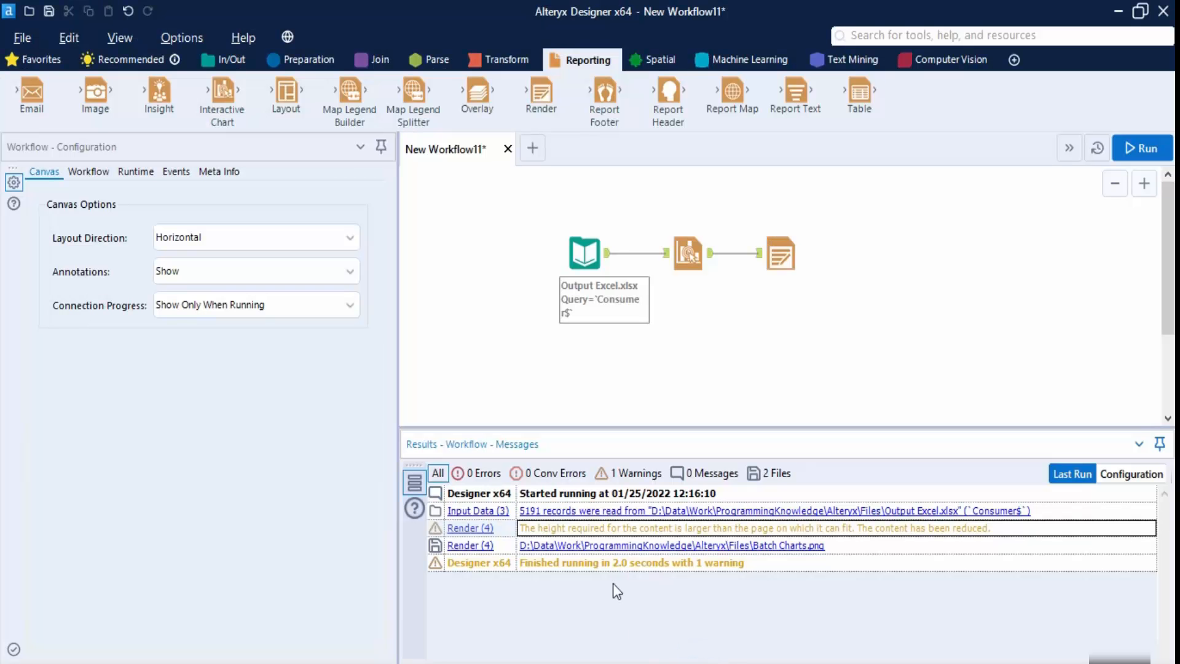
# - Change the Render output file to a PDF named batch charts
pyautogui.click(793, 267)
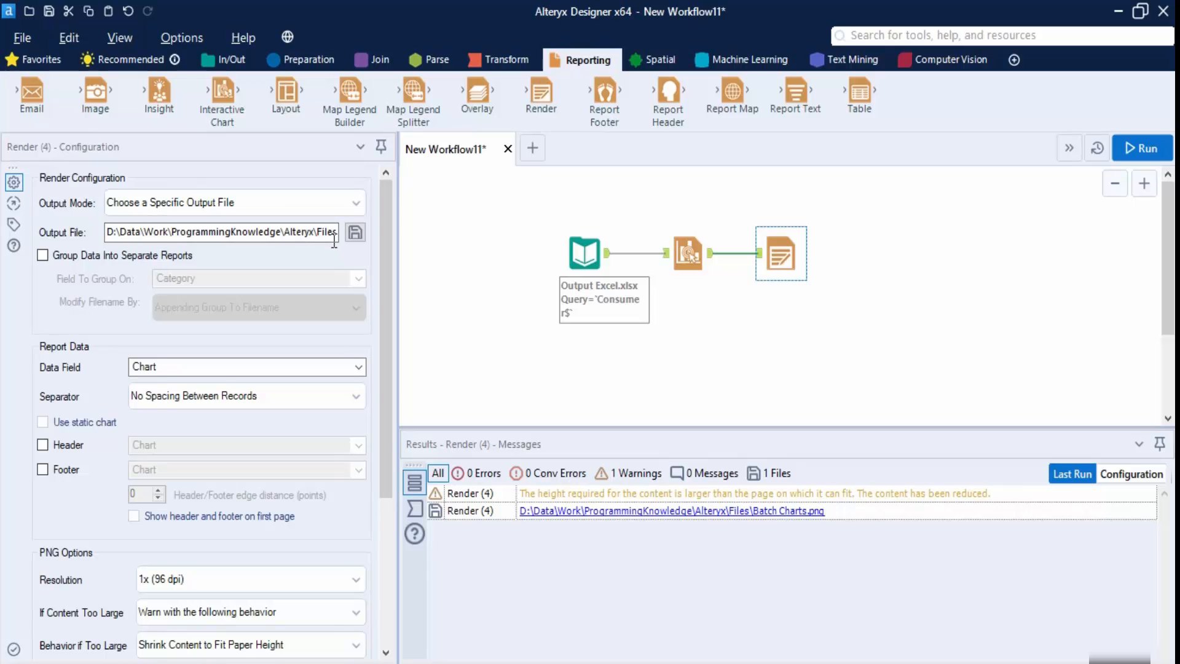
pyautogui.click(355, 232)
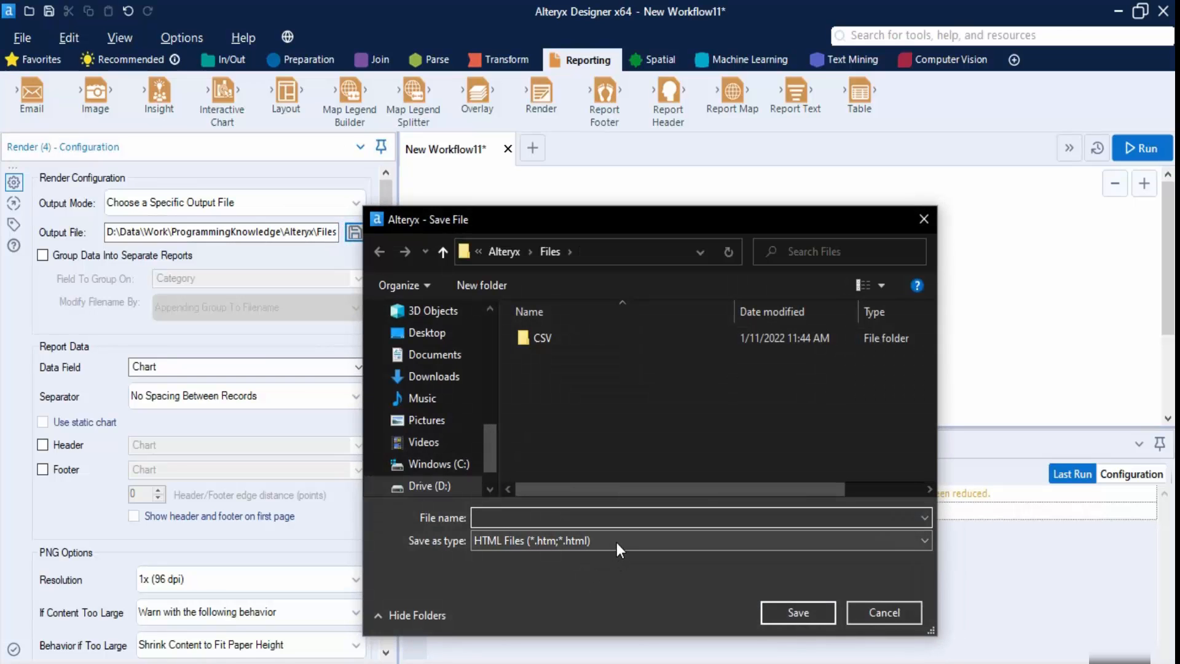
pyautogui.click(617, 542)
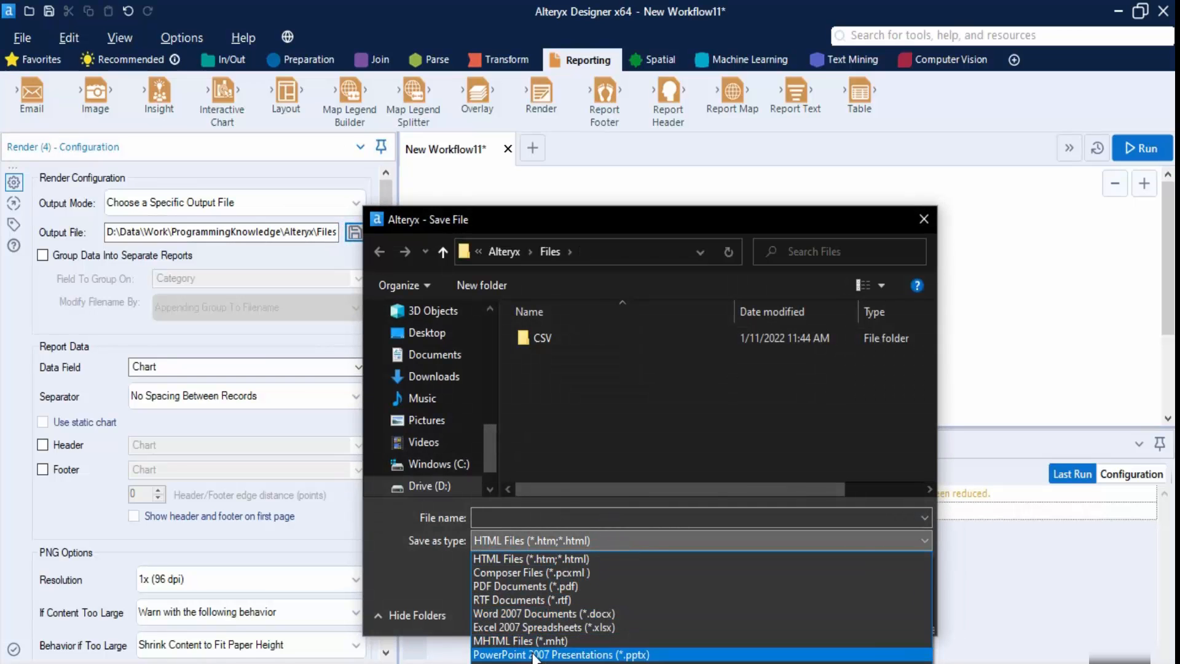
pyautogui.click(549, 586)
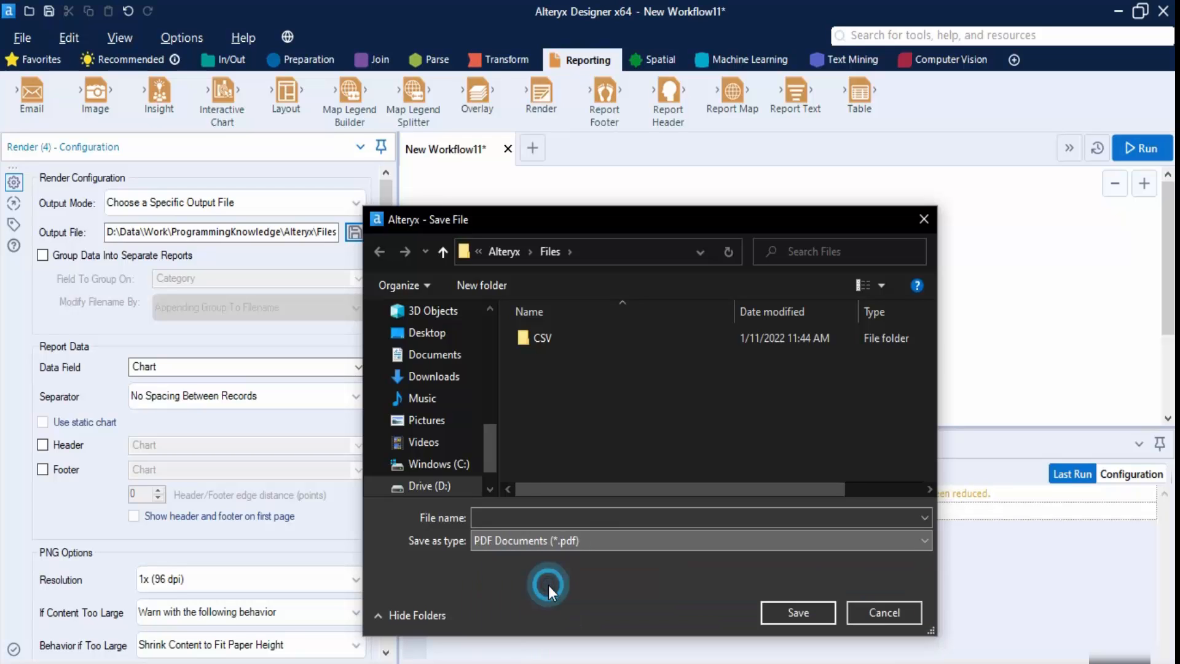
pyautogui.click(531, 513)
pyautogui.write('batch')
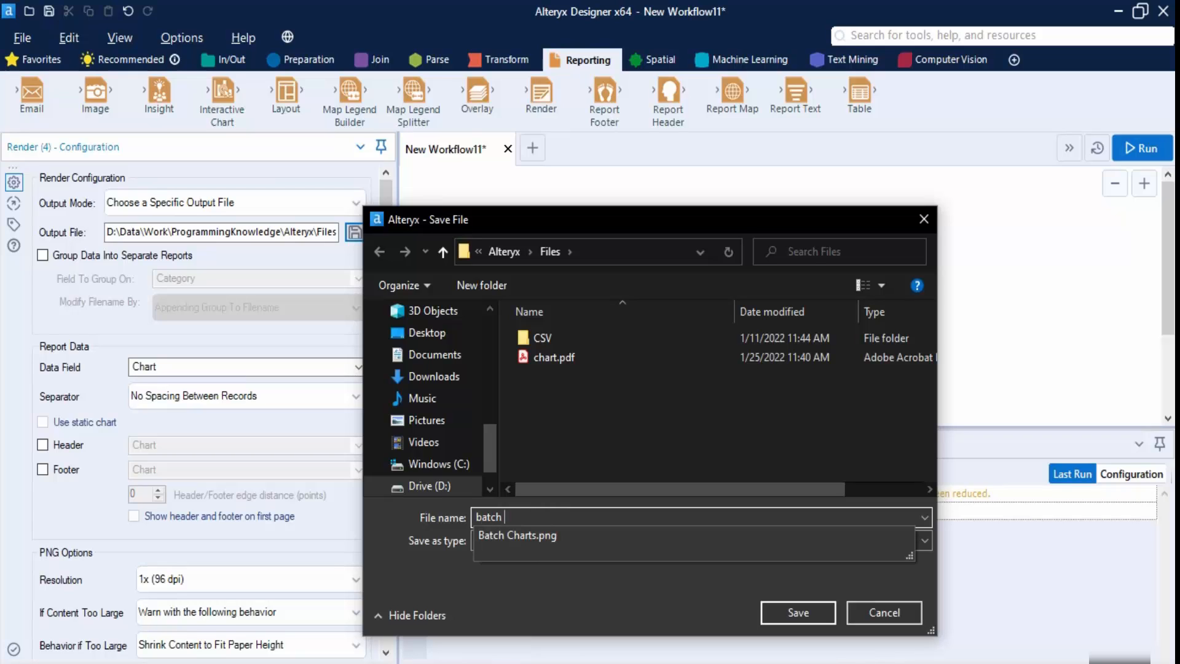
pyautogui.write(' charts')
pyautogui.click(821, 610)
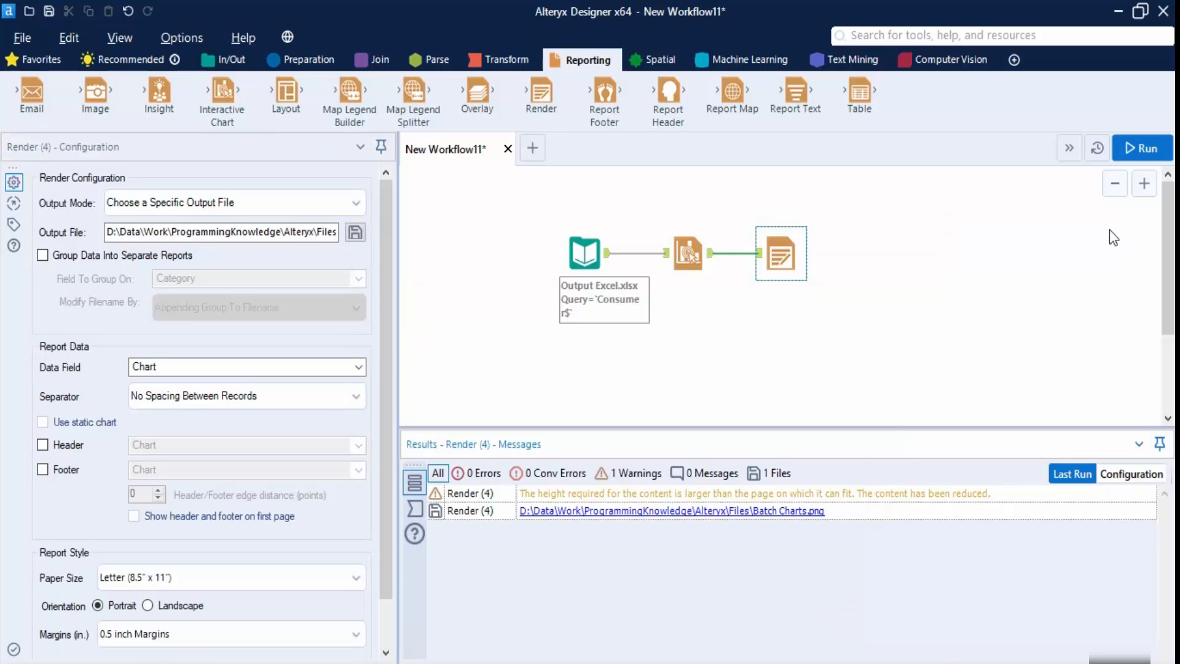
# - Run the workflow and open the resulting batch charts.pdf from the file browser
pyautogui.click(1139, 148)
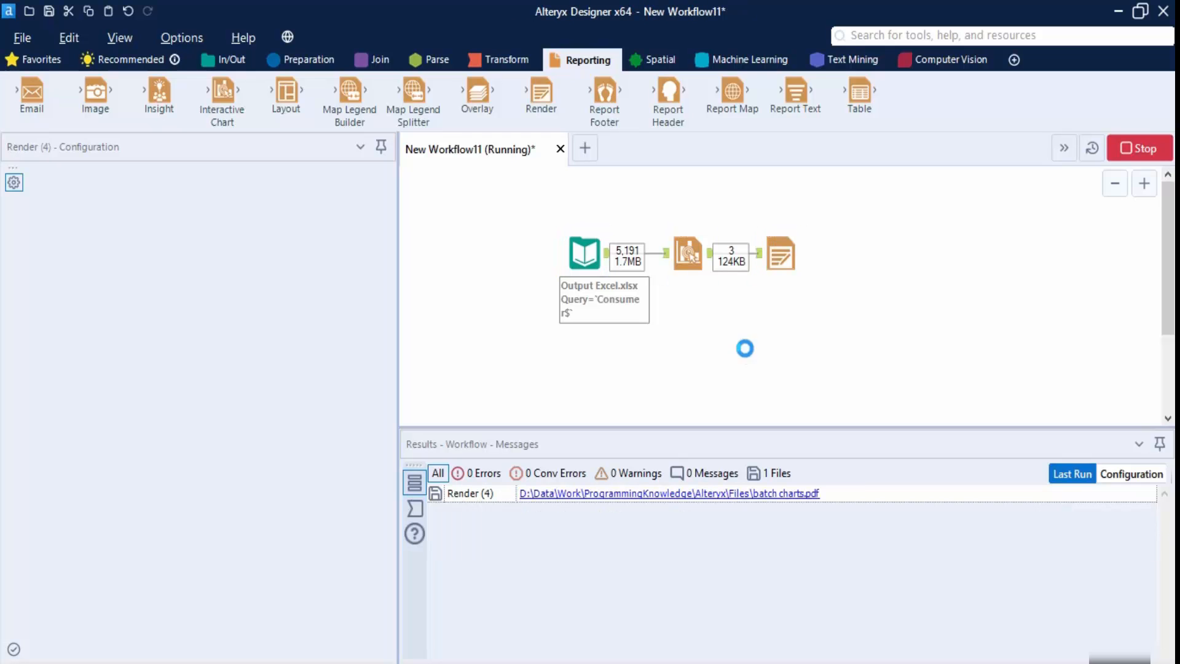
pyautogui.click(575, 662)
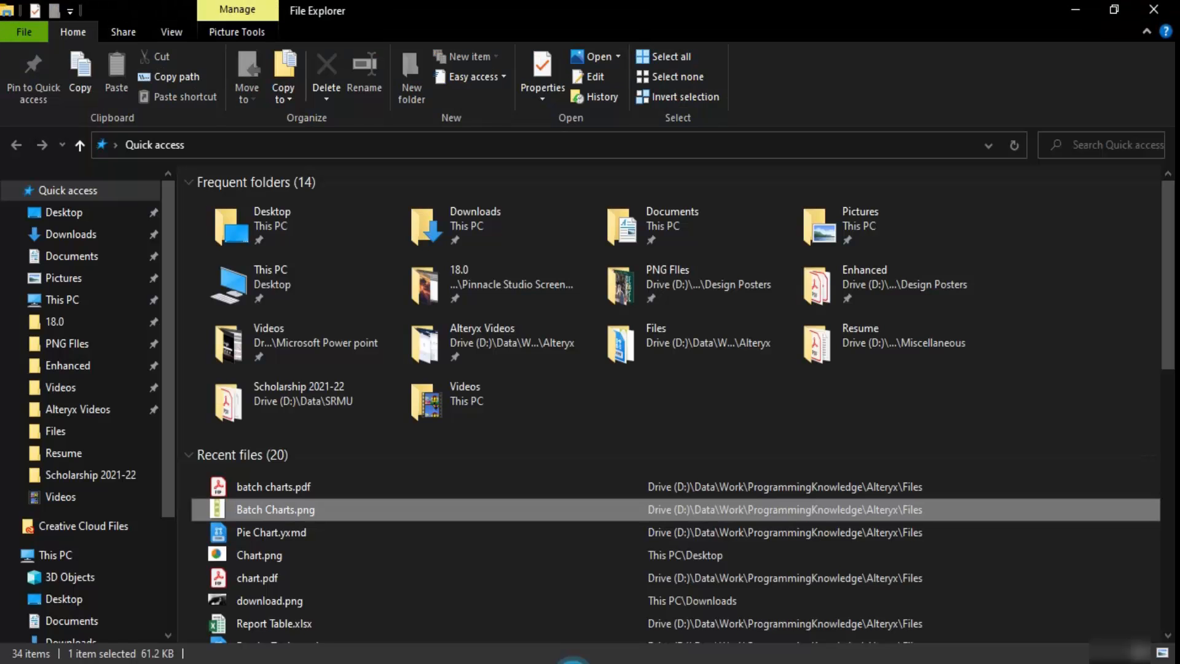
pyautogui.click(303, 487)
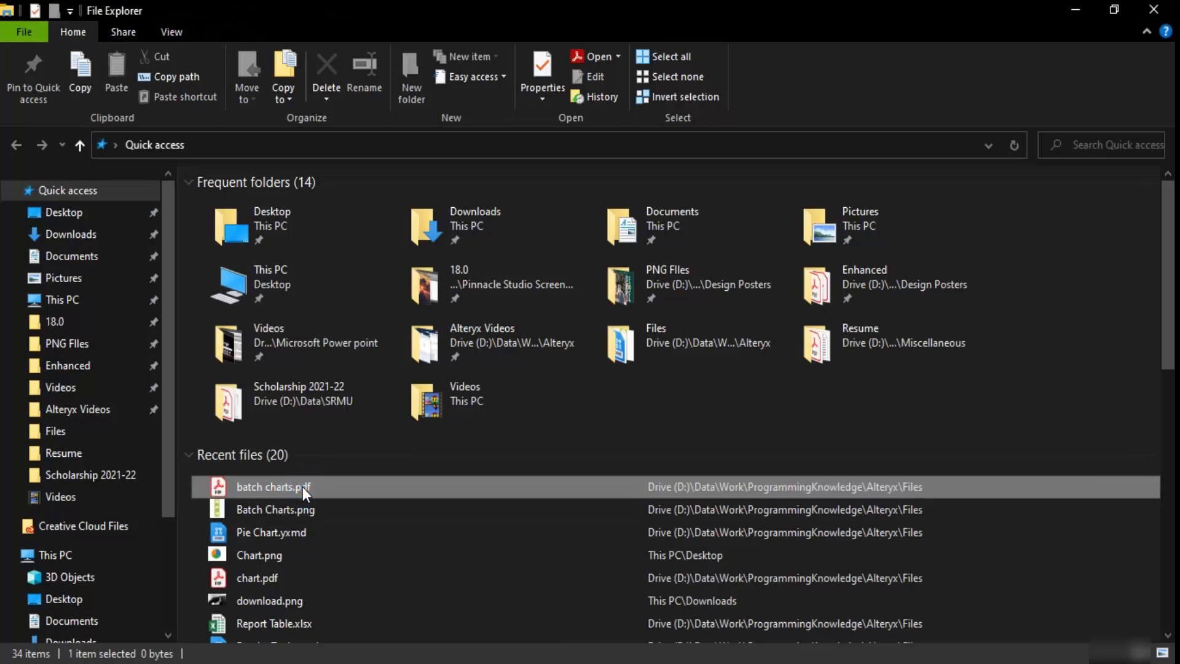
pyautogui.doubleClick(303, 487)
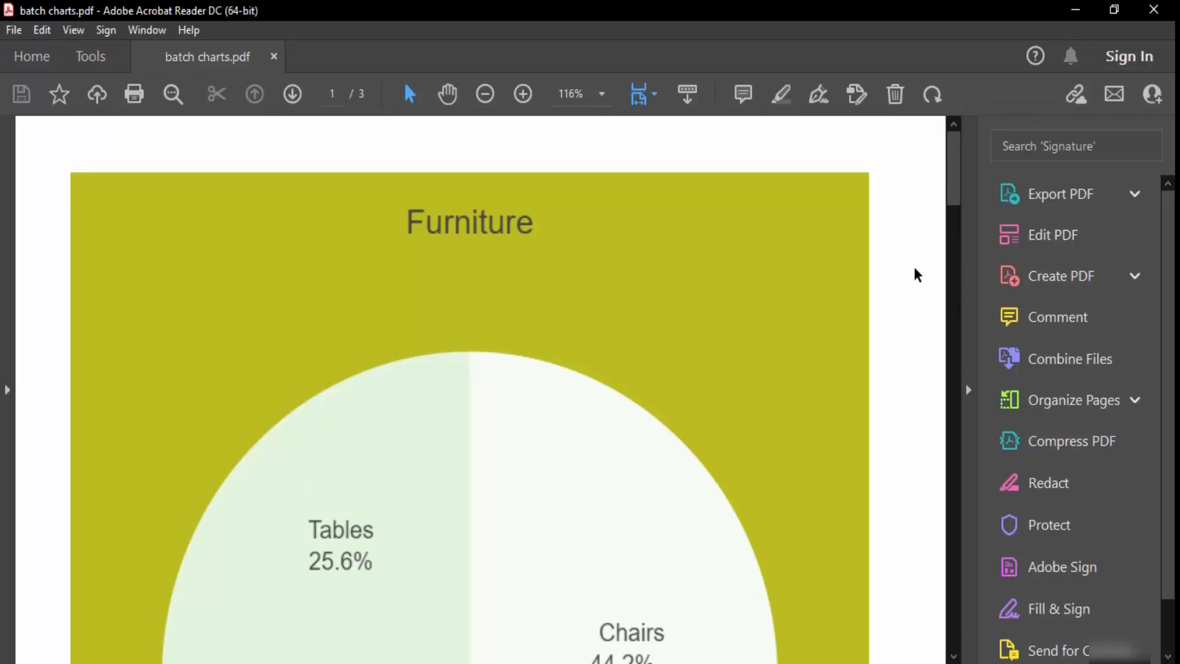
# - Scroll through pages 1–3 of batch charts.pdf, ending on the Technology pie chart
pyautogui.scroll(-7, 917, 275)
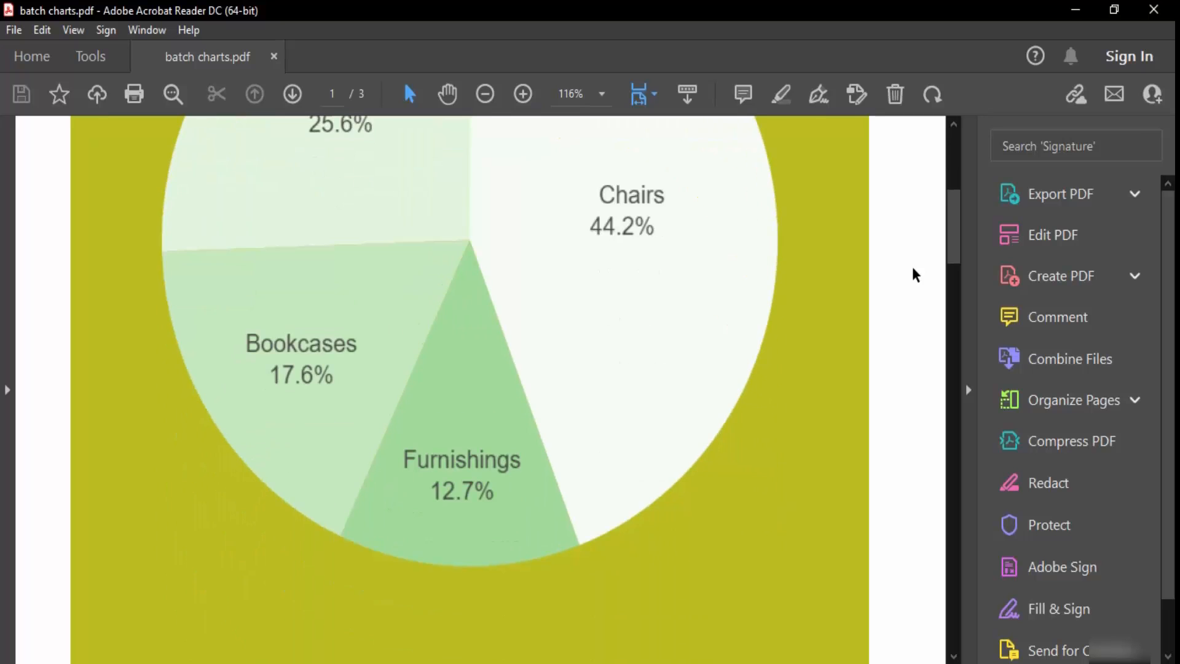
pyautogui.scroll(2, 916, 274)
pyautogui.scroll(-7, 917, 274)
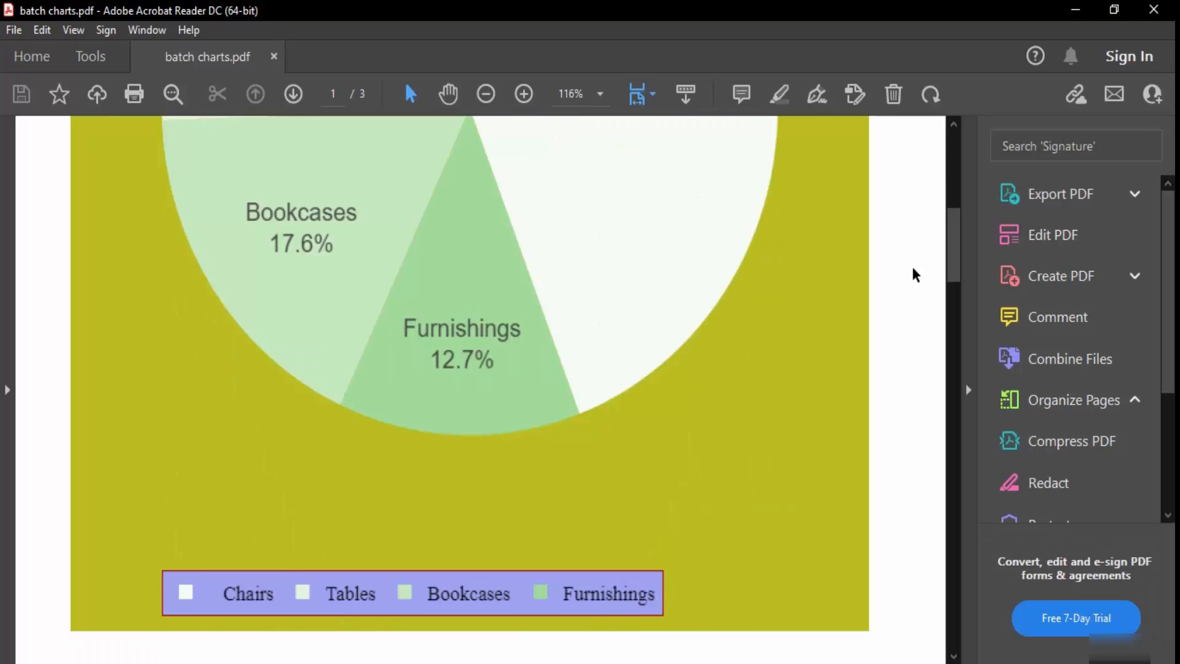
pyautogui.scroll(-18, 916, 275)
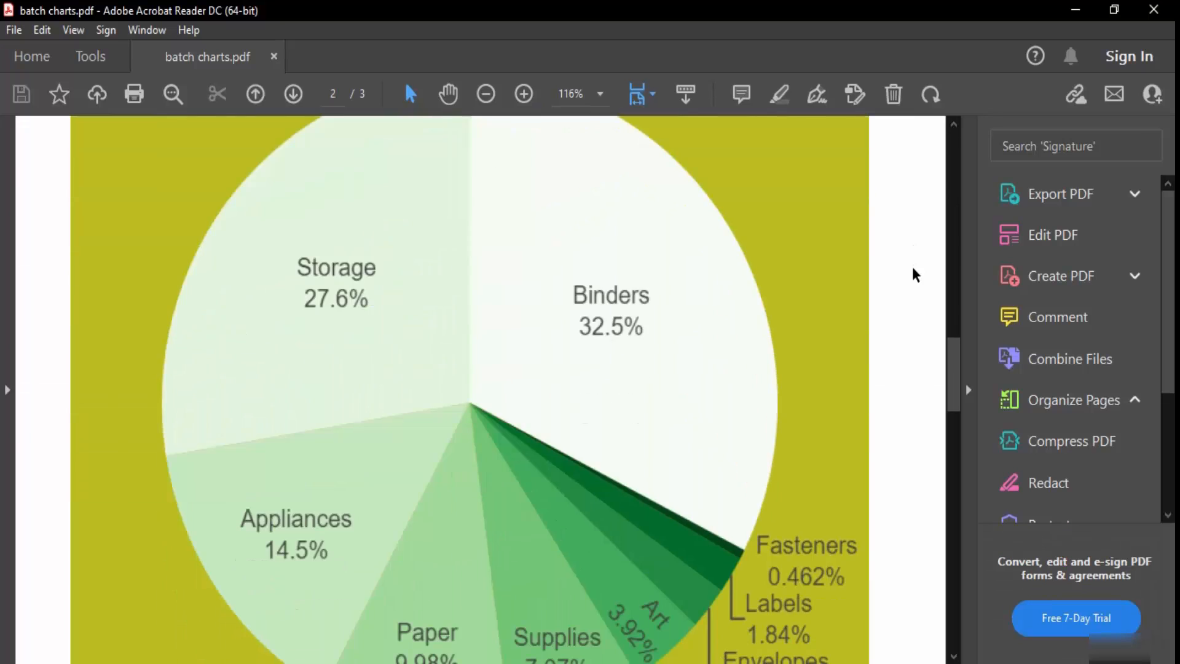
pyautogui.scroll(-20, 916, 275)
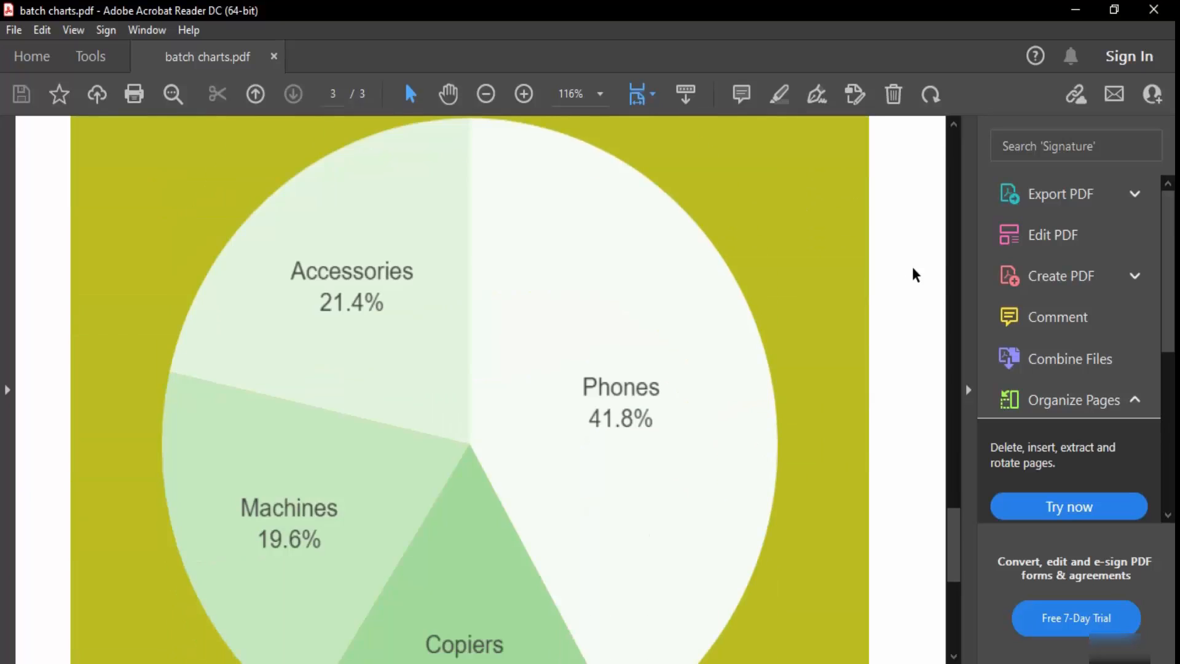
pyautogui.scroll(-2, 916, 275)
pyautogui.scroll(15, 915, 272)
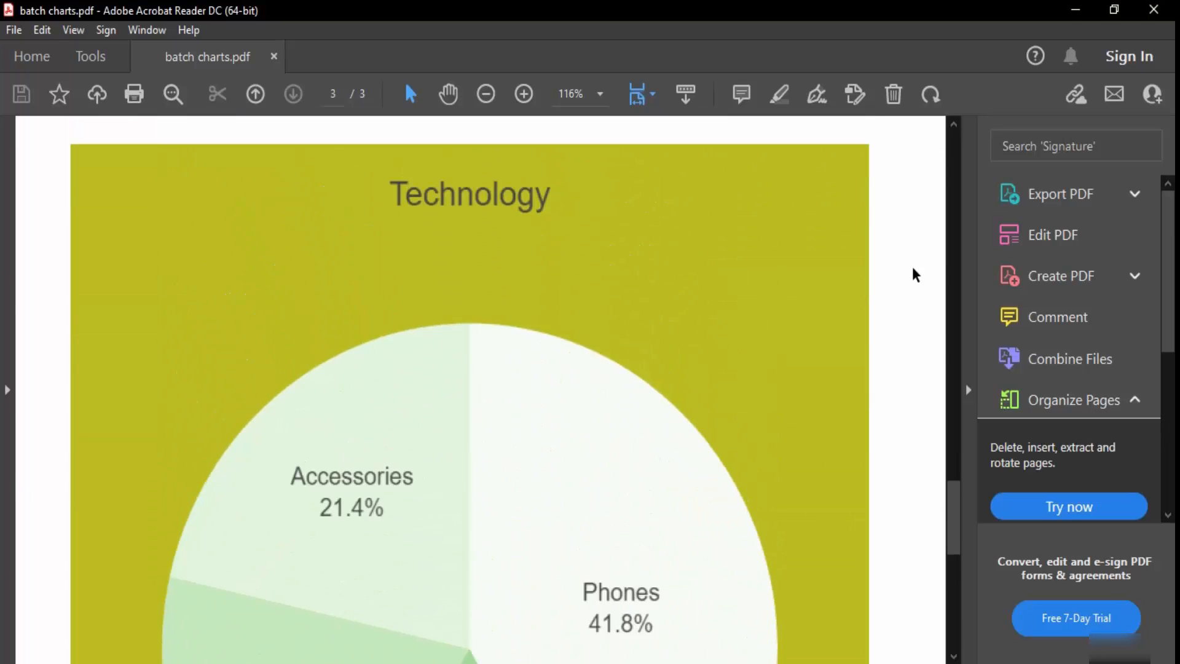